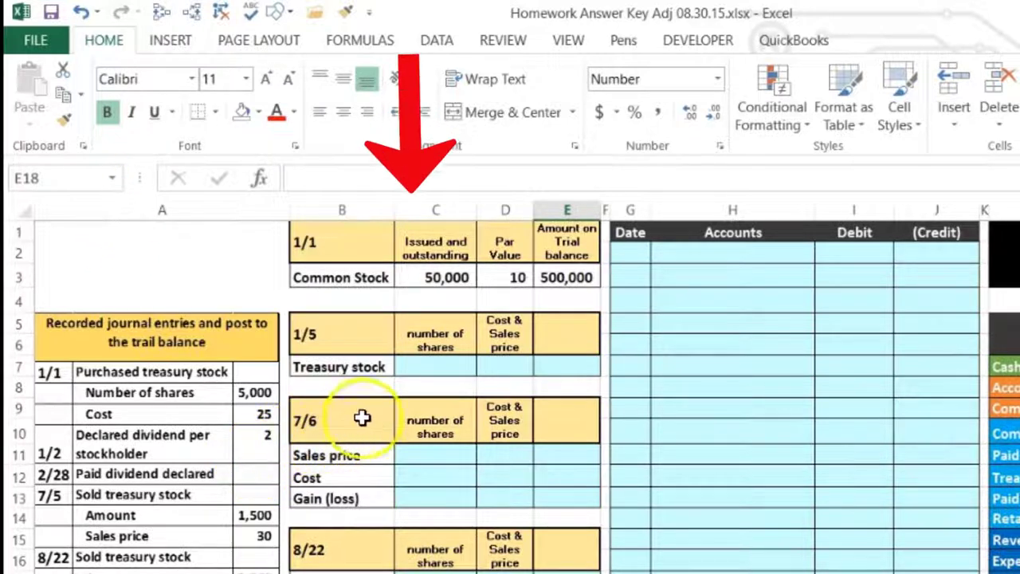
Move from C8 across row 8 until trial balance columns L–O are visible.
click(434, 388)
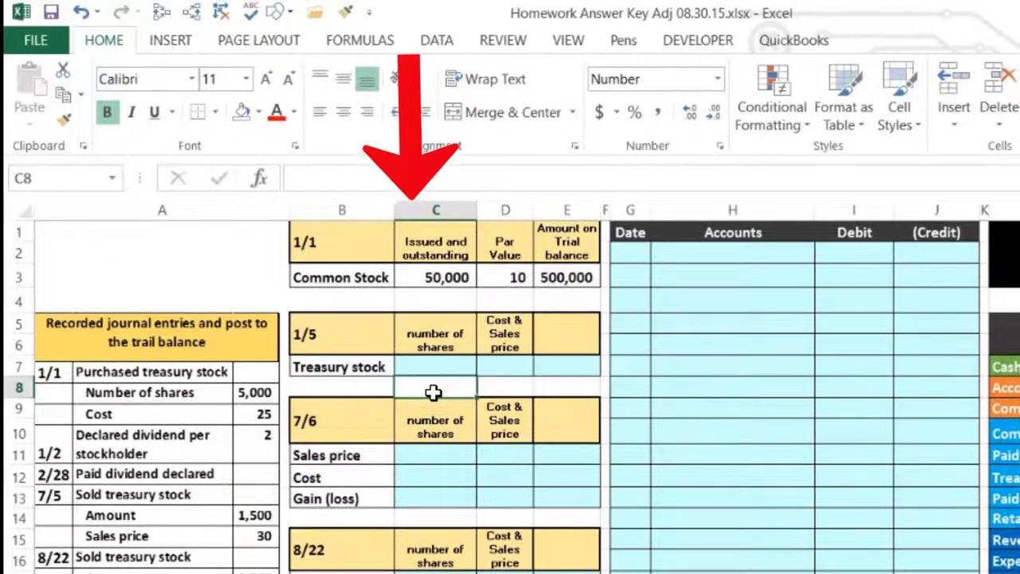
key(Right)
key(Right)
key(Right)
key(Right)
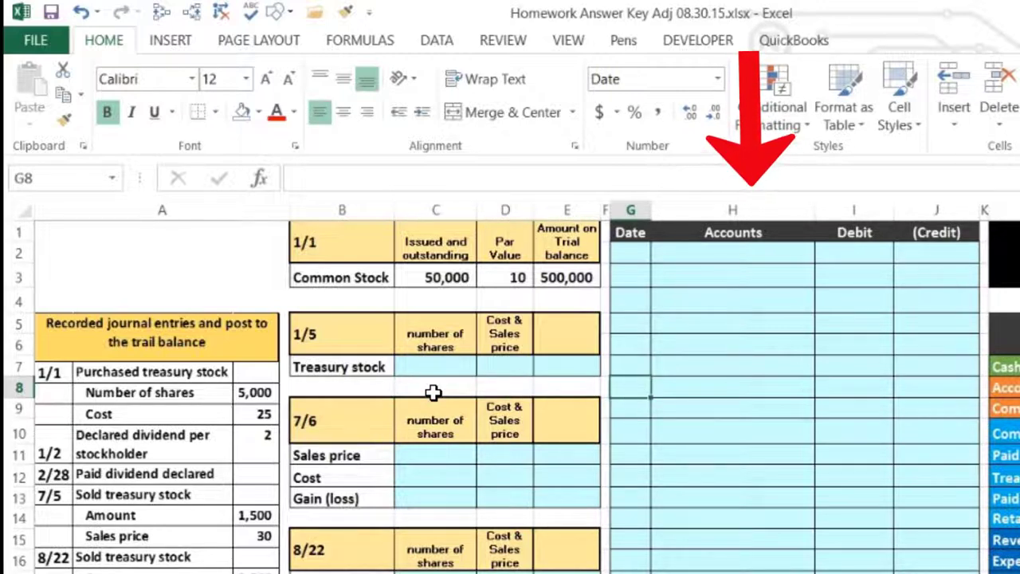
key(Right)
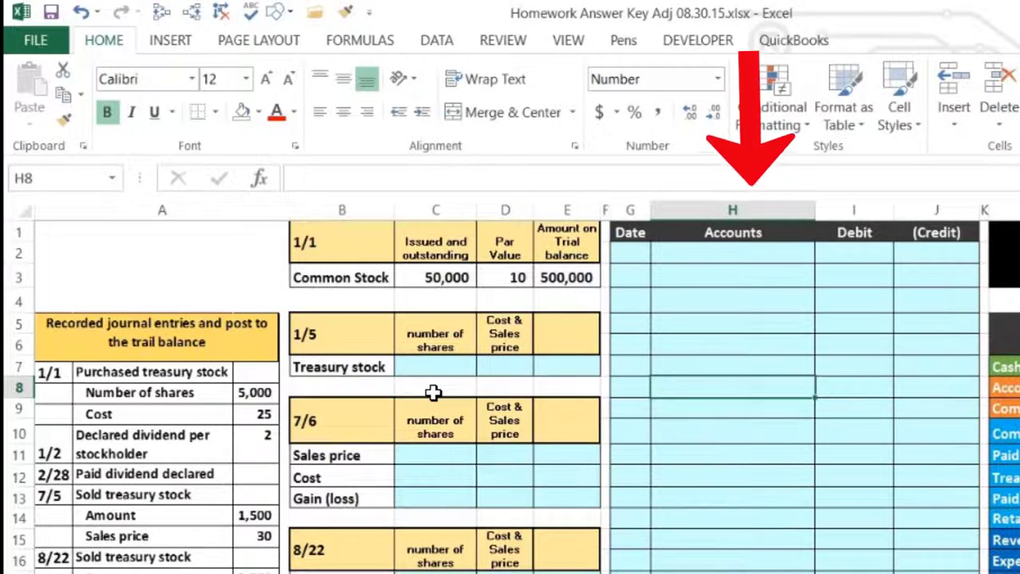
key(Right)
key(Right)
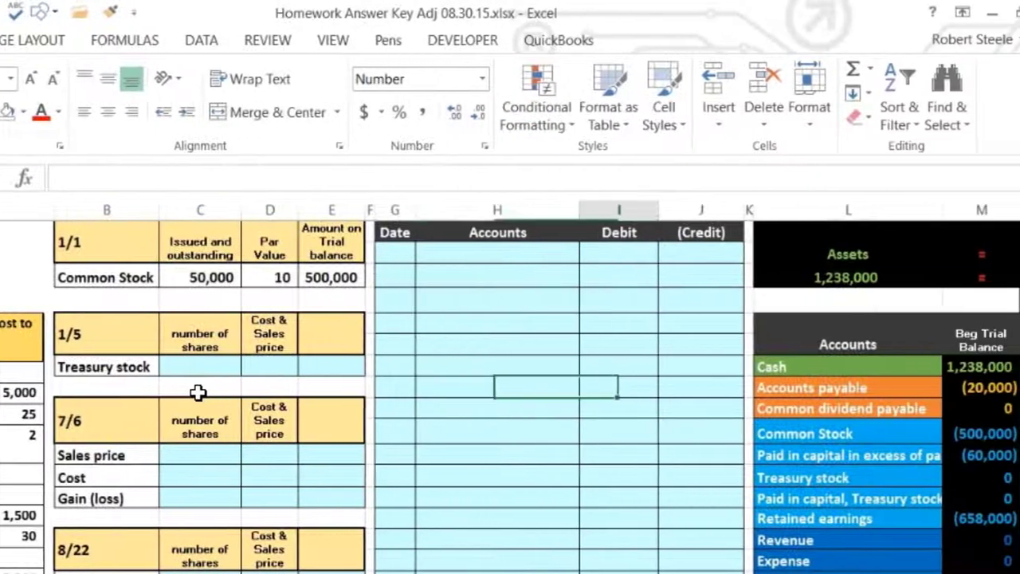
key(Right)
key(Right)
key(Right)
key(Right)
key(Right)
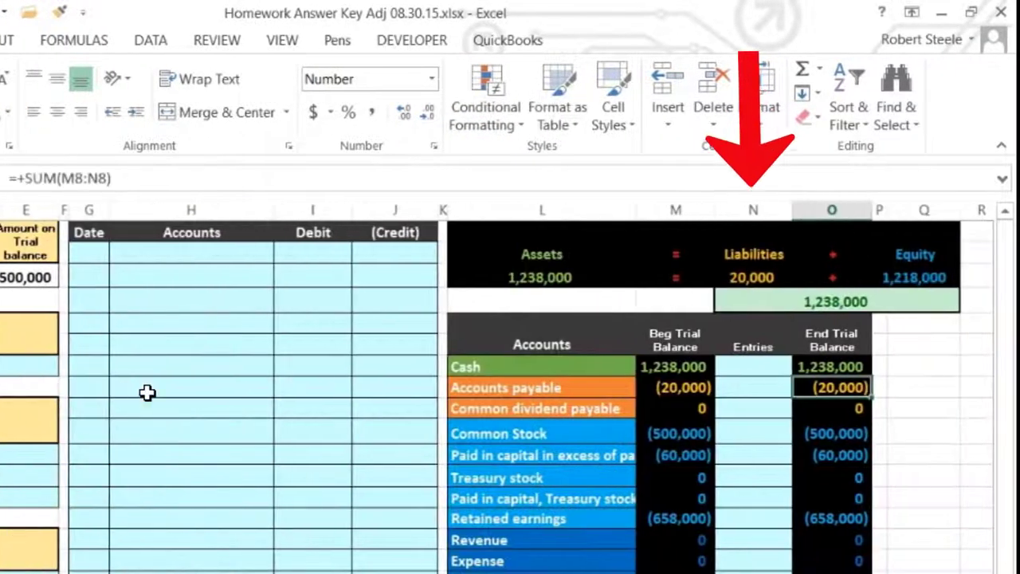
click(745, 368)
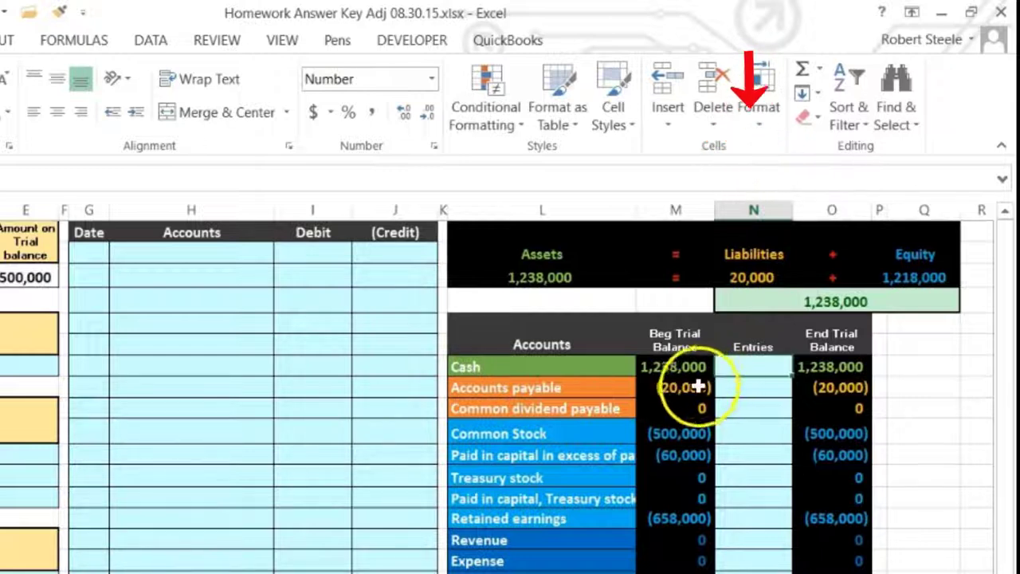
click(604, 366)
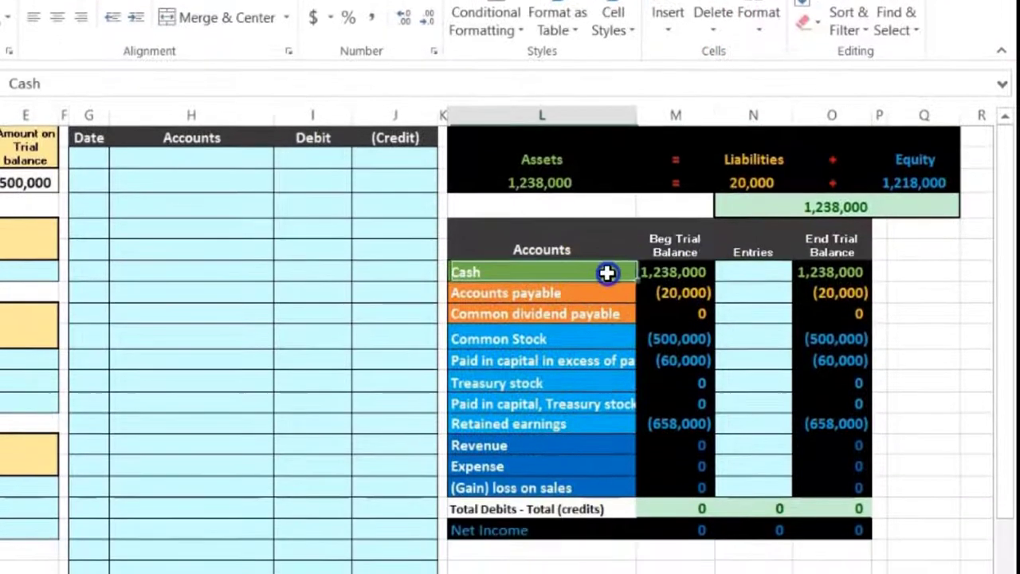
click(656, 273)
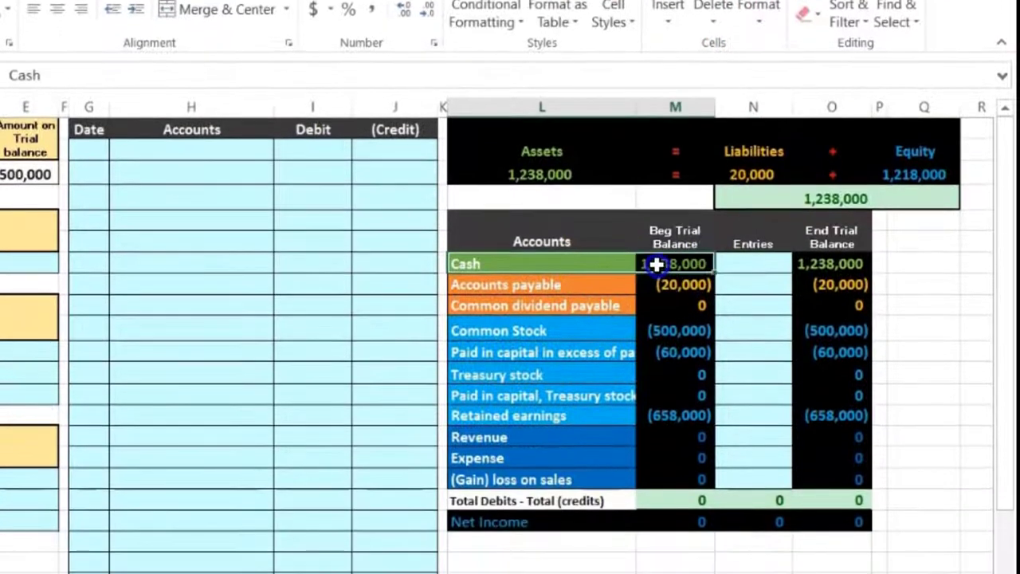
click(579, 287)
click(661, 289)
drag(661, 289, 661, 296)
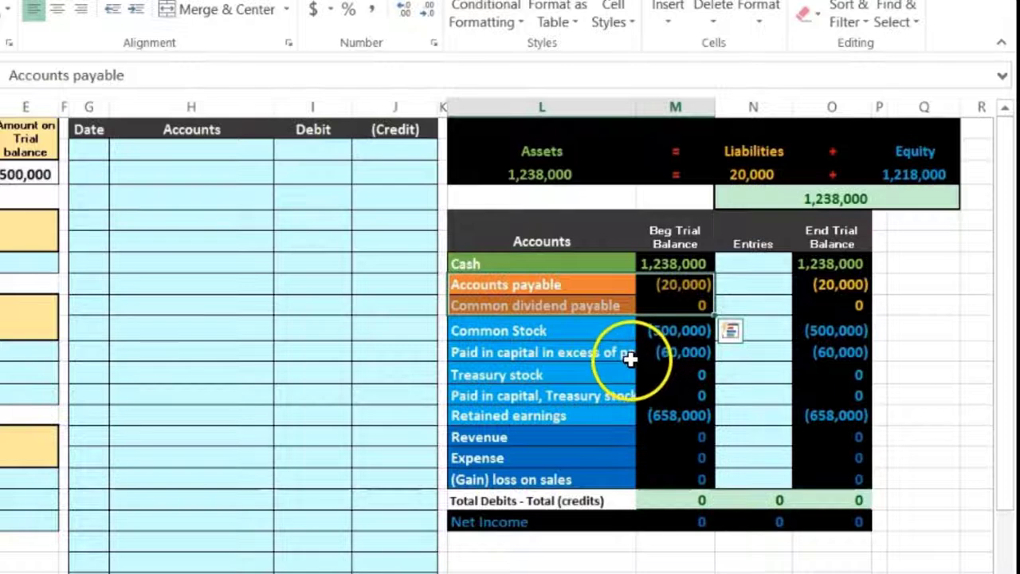
click(565, 331)
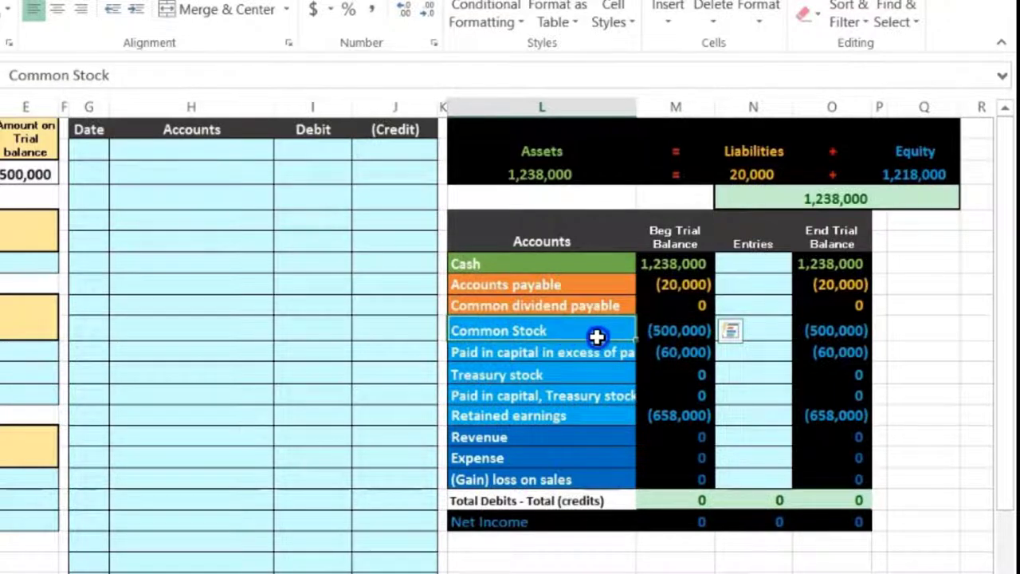
drag(597, 336, 655, 407)
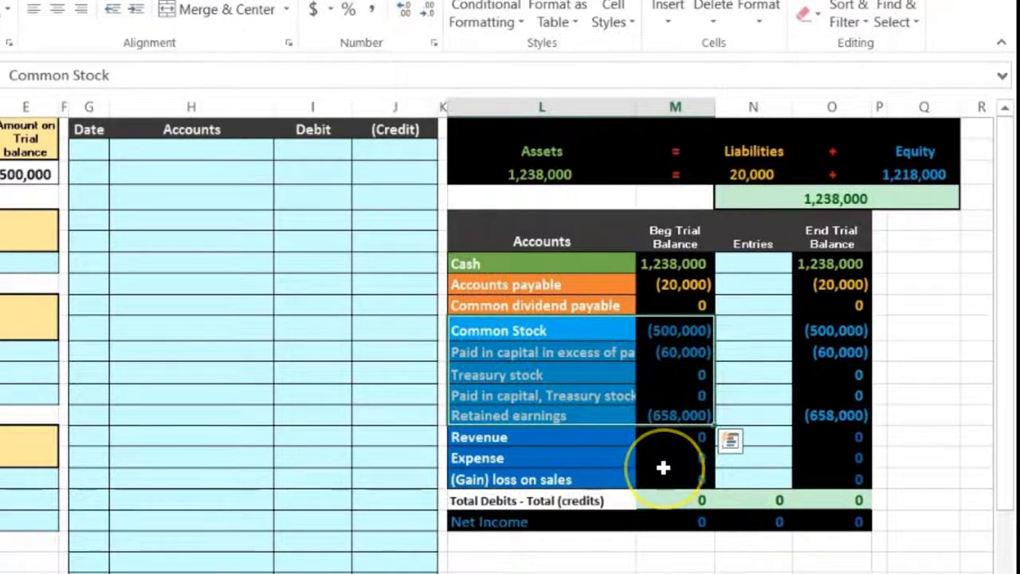
click(578, 378)
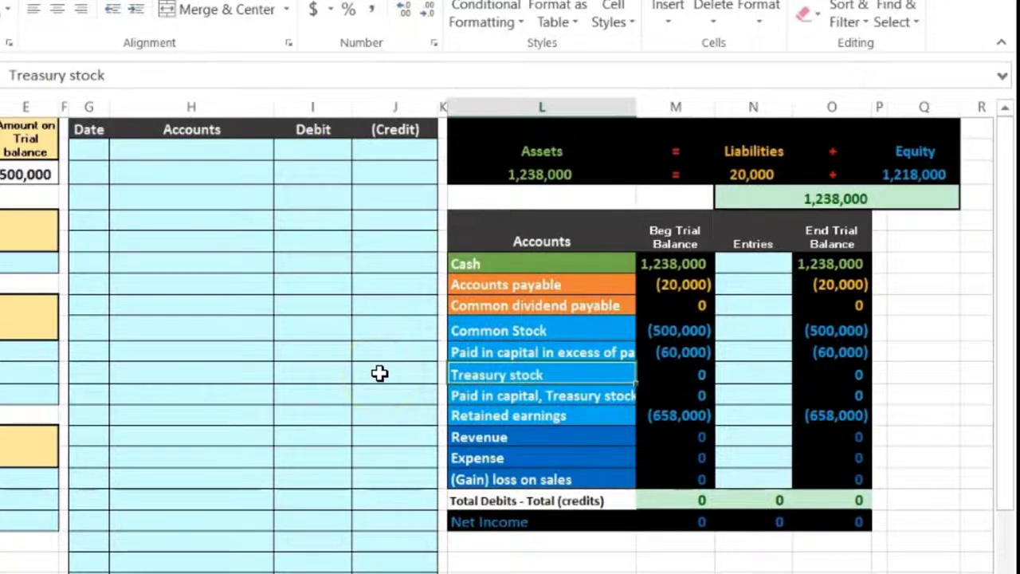
key(Down)
key(Down)
key(Down)
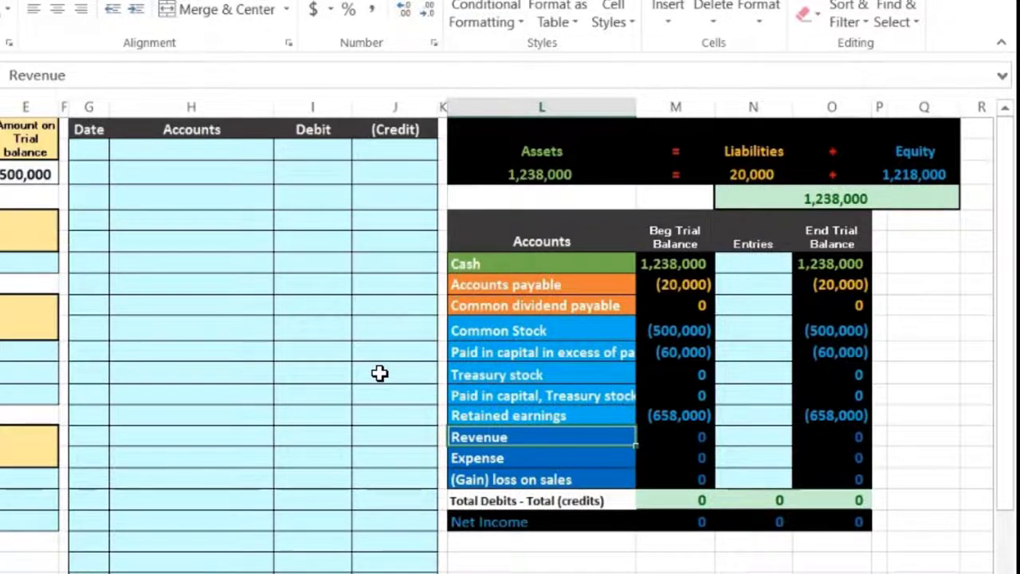
click(654, 266)
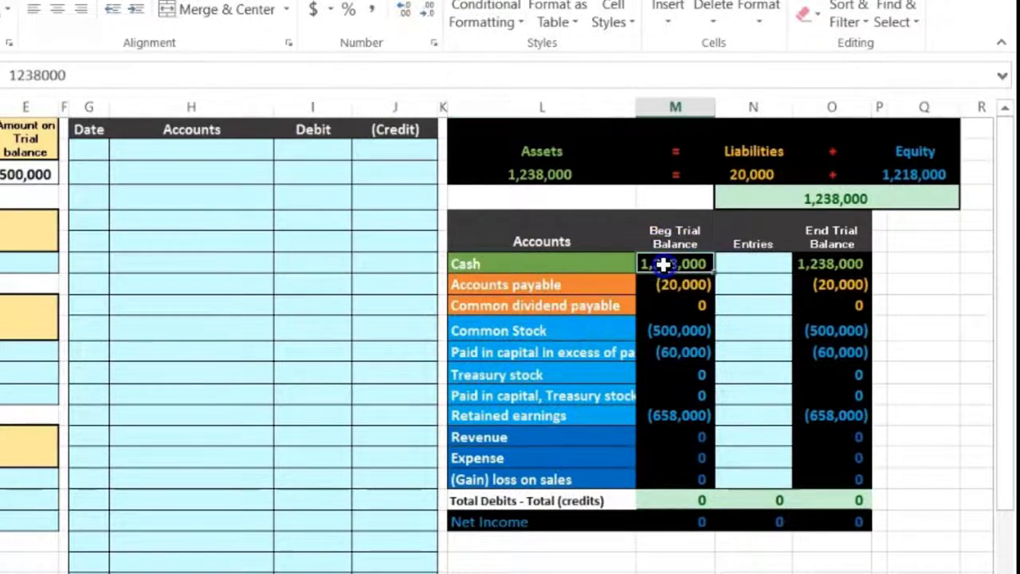
drag(661, 300, 662, 442)
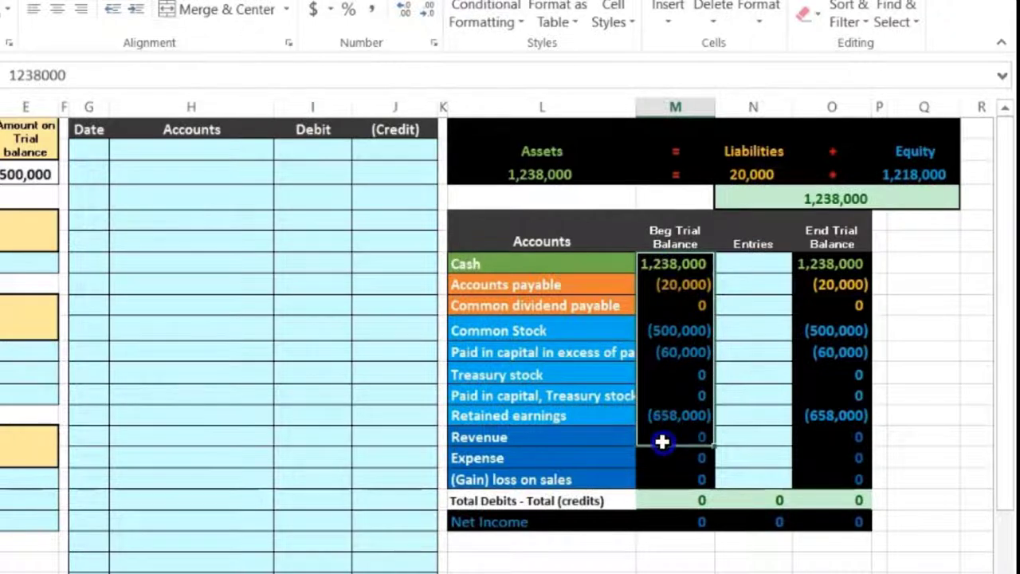
click(669, 495)
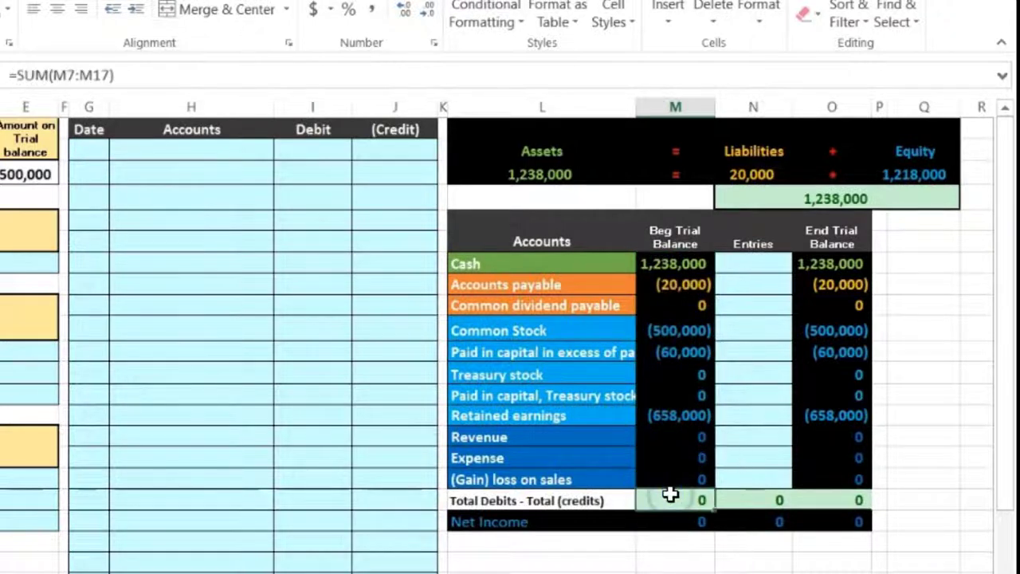
double_click(669, 495)
key(Return)
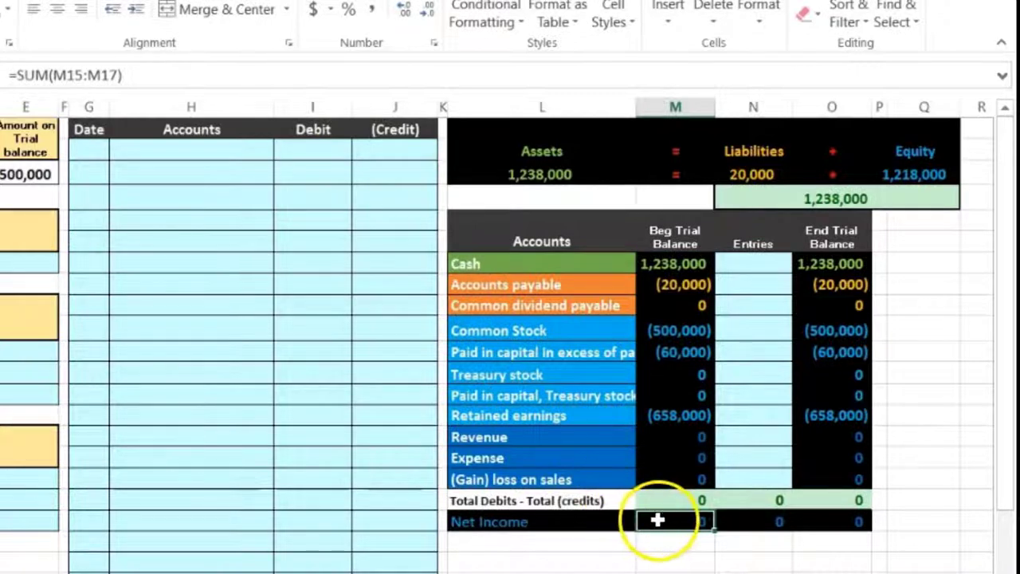
double_click(545, 173)
click(741, 173)
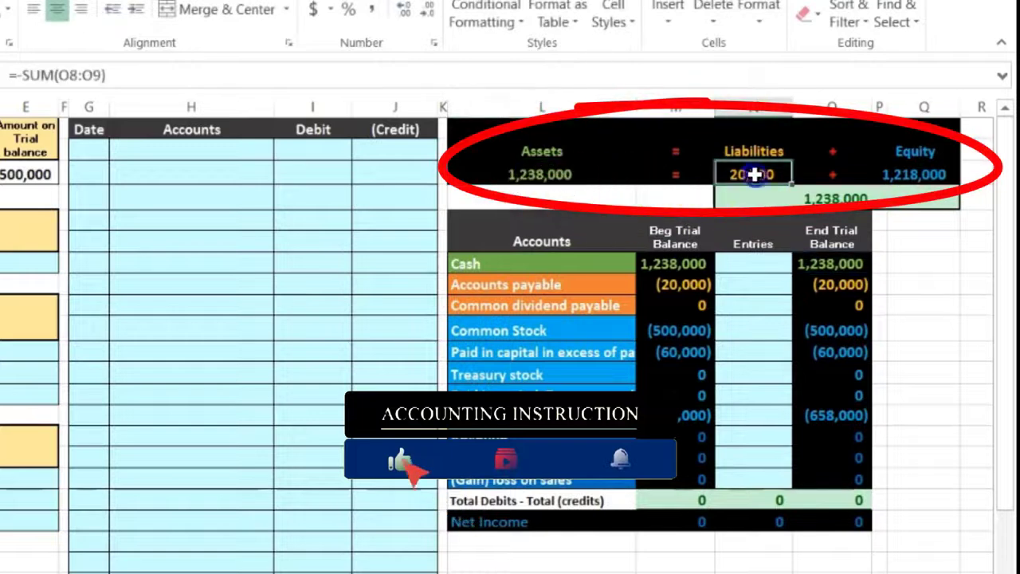
double_click(750, 172)
click(889, 174)
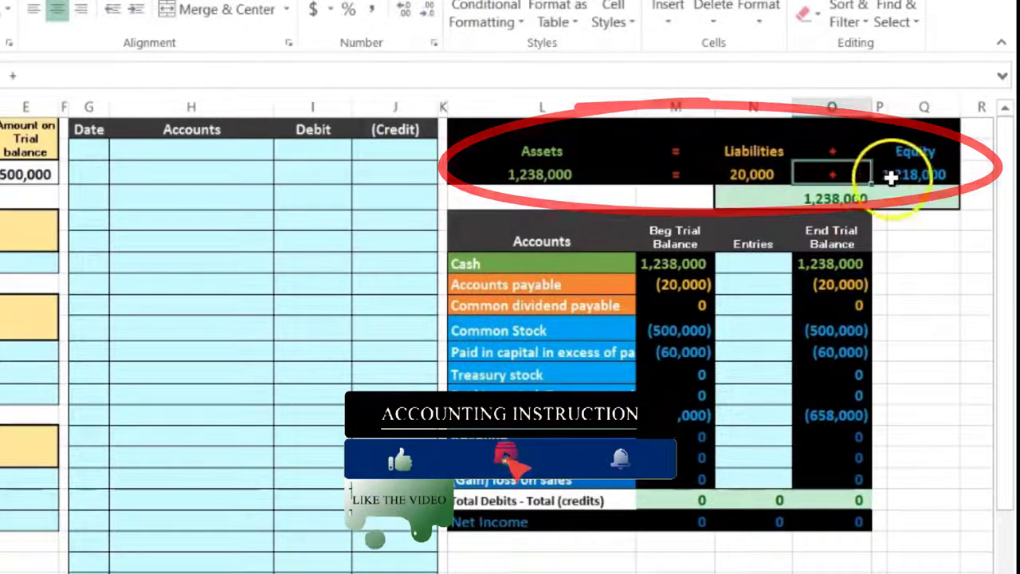
double_click(897, 175)
key(Tab)
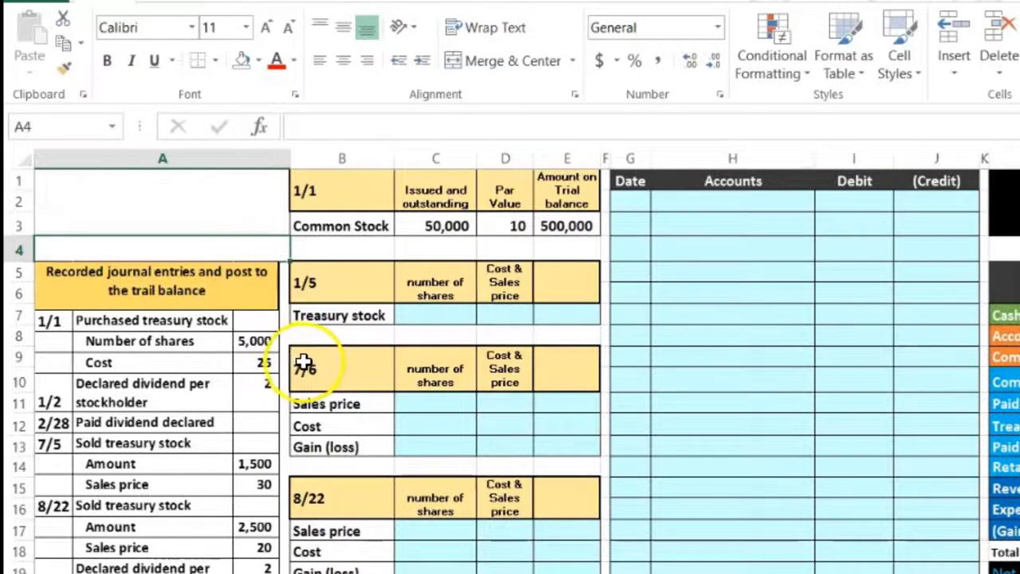
Select cell H9 in the journal's Accounts column.
click(758, 357)
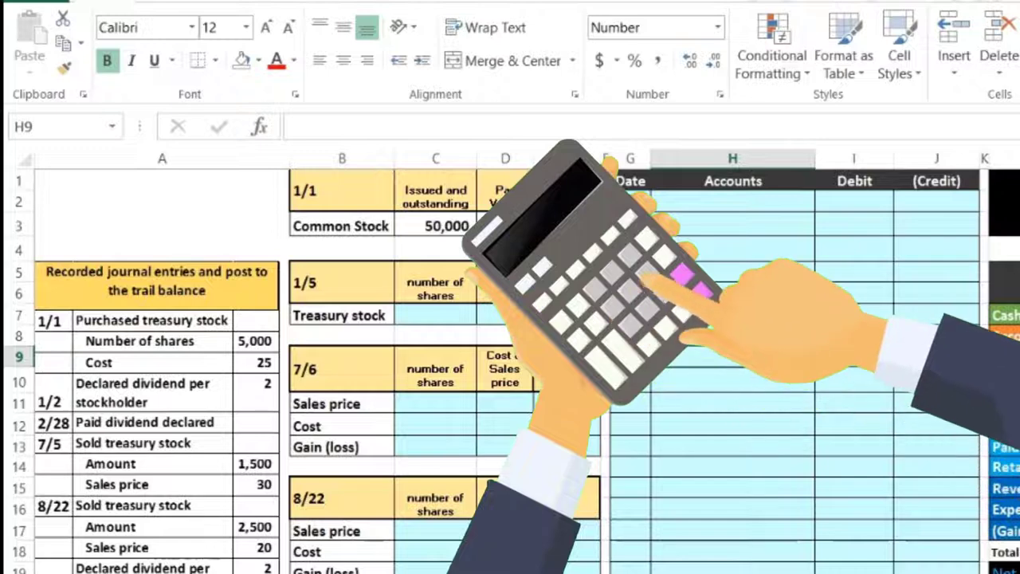
Enter 5,000 shares at a cost of 25 per share in the 1/5 treasury stock table.
key(Left)
key(Left)
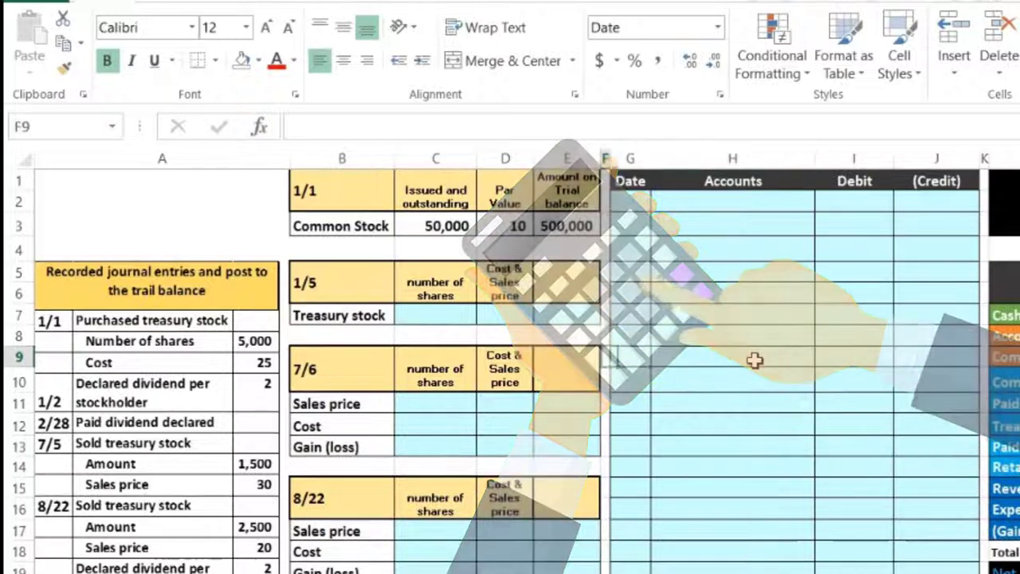
key(Left)
key(Left)
key(Left)
key(Up)
key(Up)
key(Down)
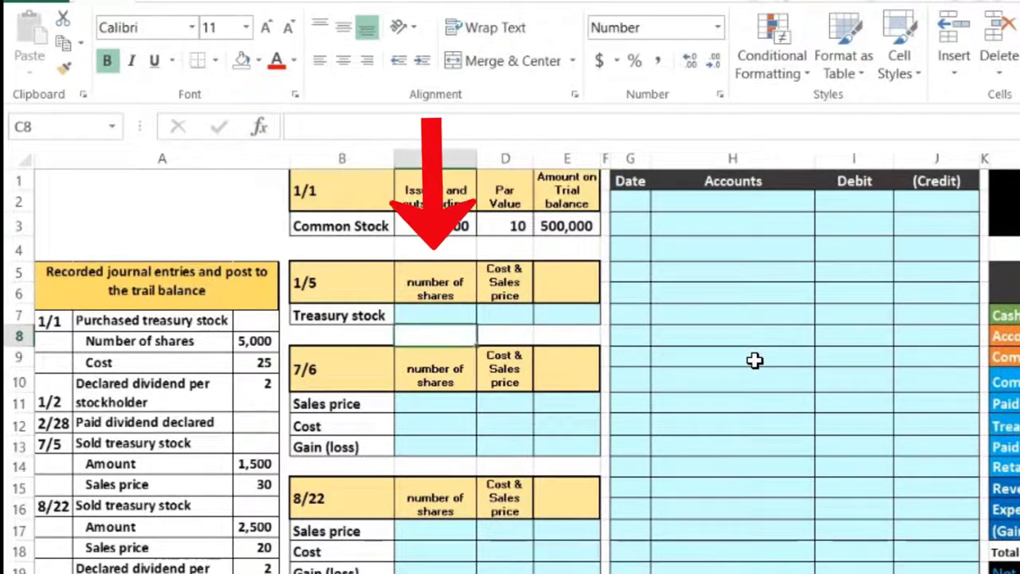
key(Up)
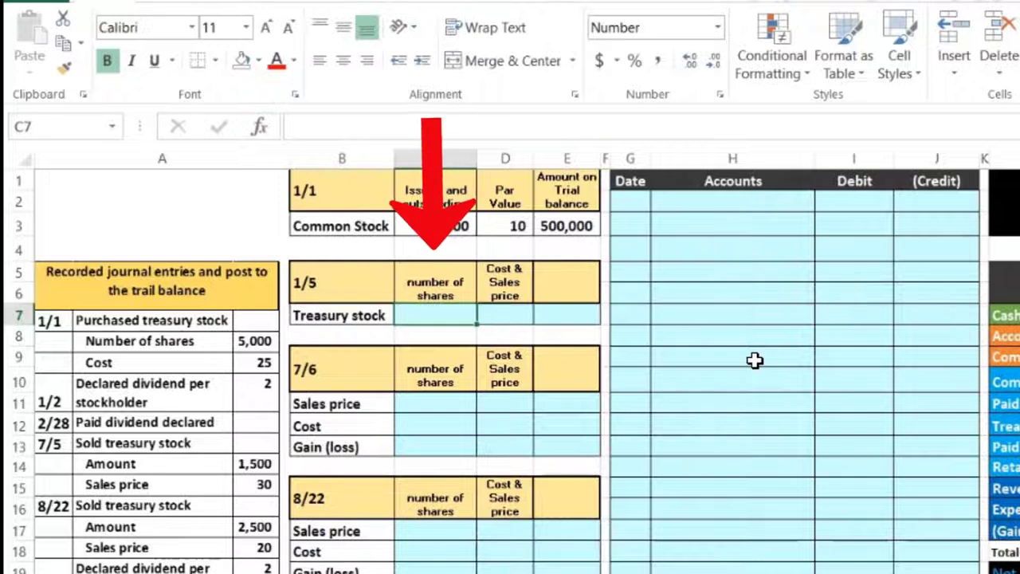
text(5000)
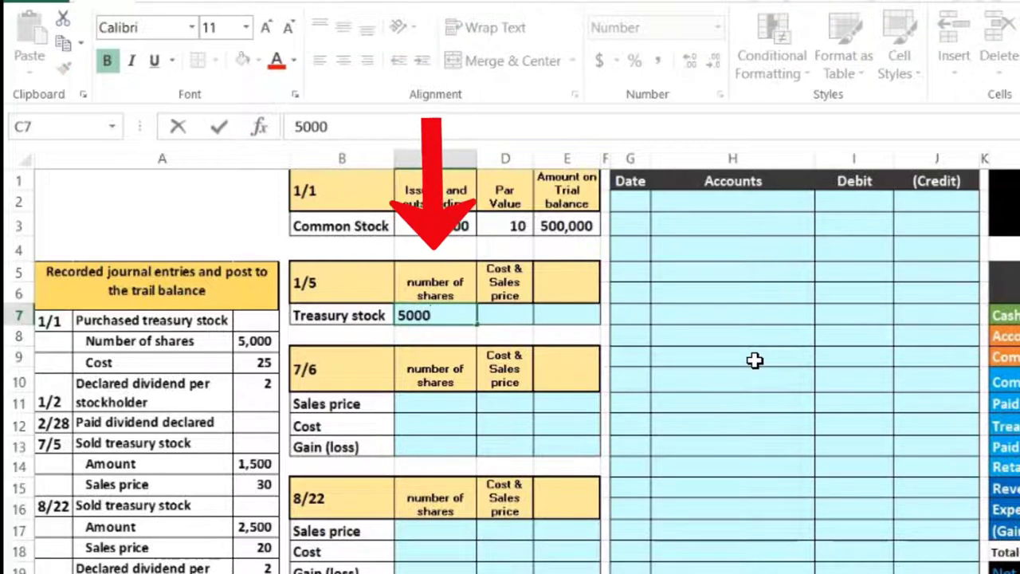
key(Right)
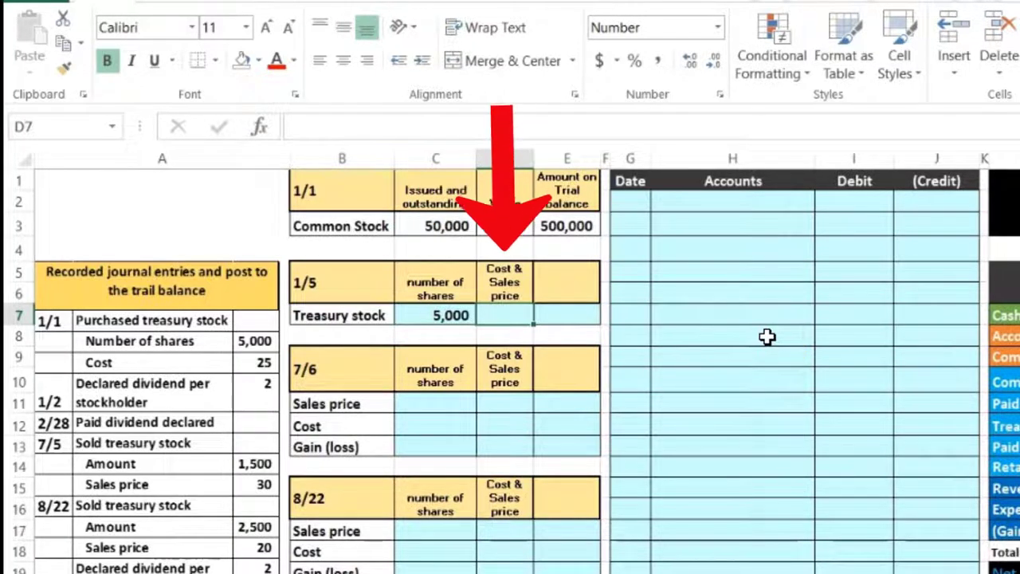
text(25)
key(Tab)
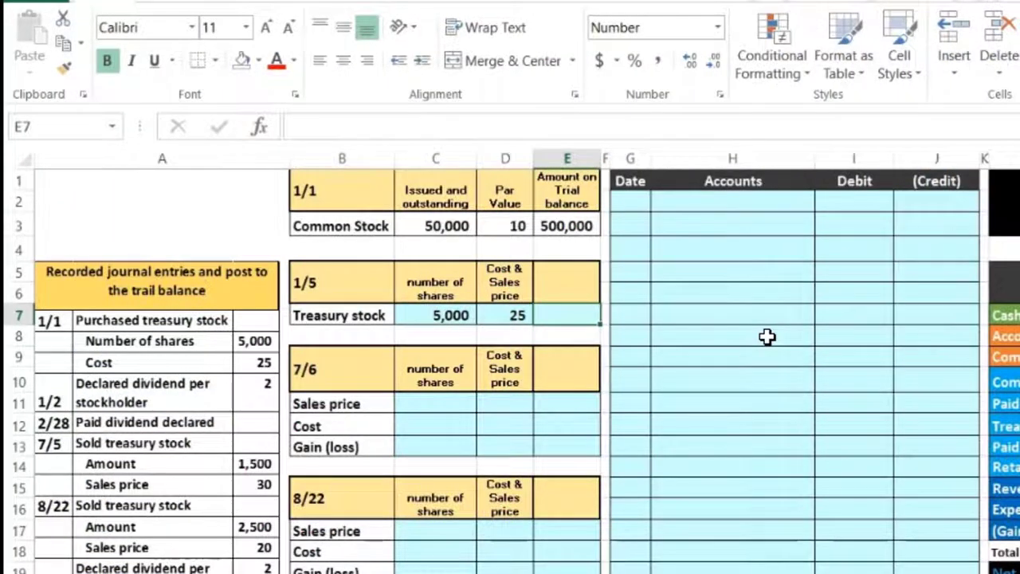
Compute the 1/5 amount in E7 as C7 times D7, giving 125,000.
text(=)
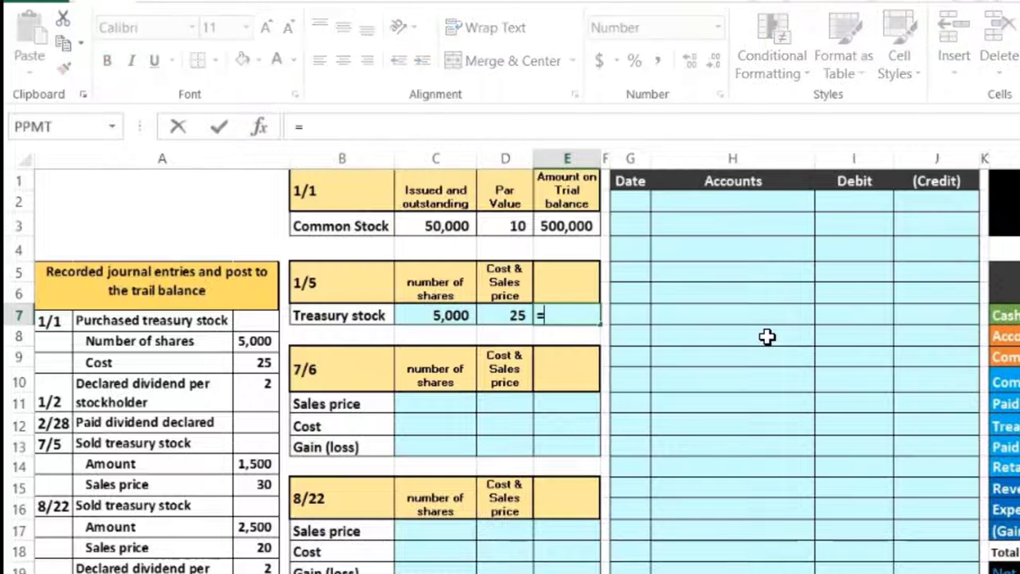
click(451, 313)
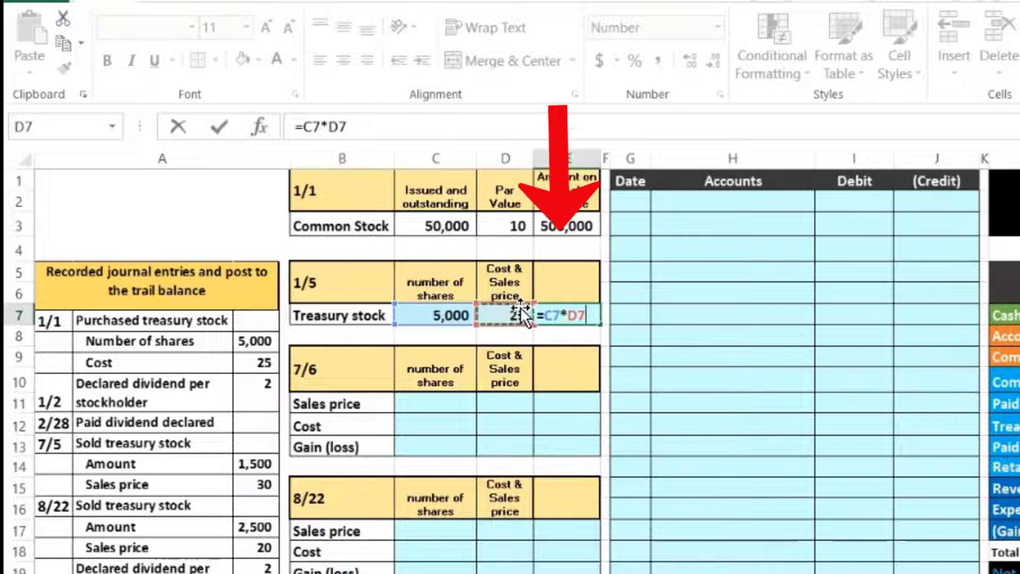
key(Return)
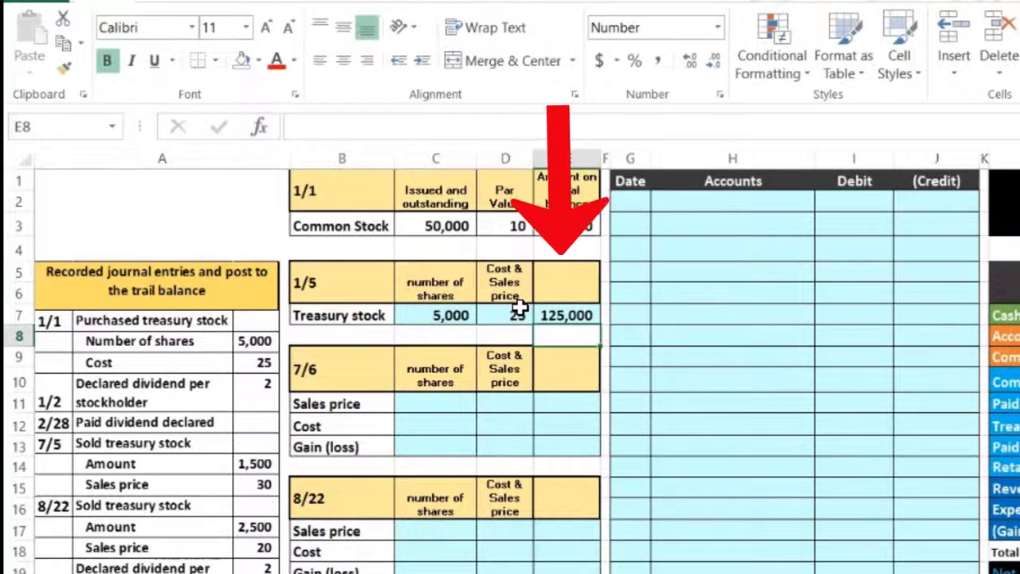
click(567, 313)
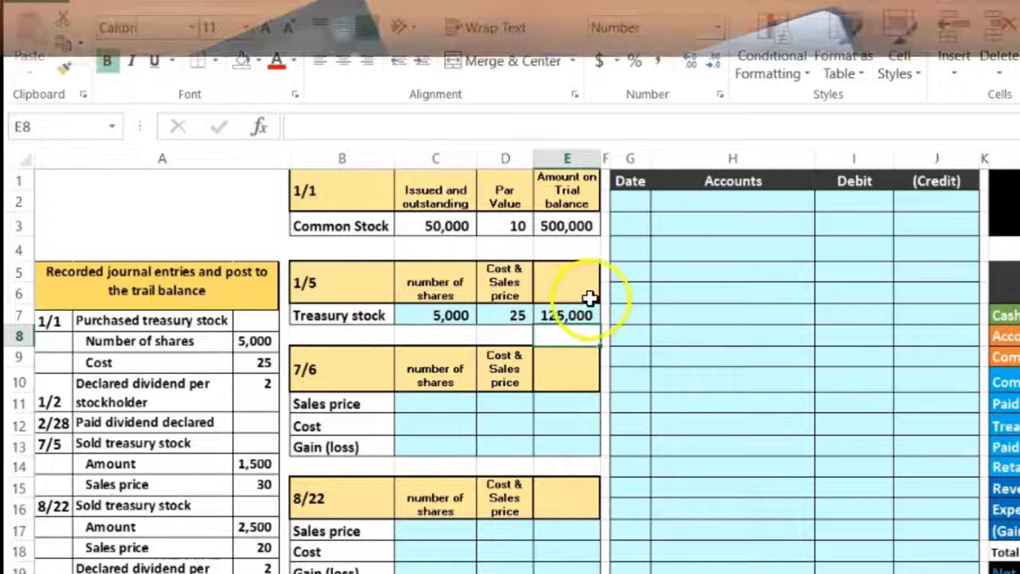
click(696, 277)
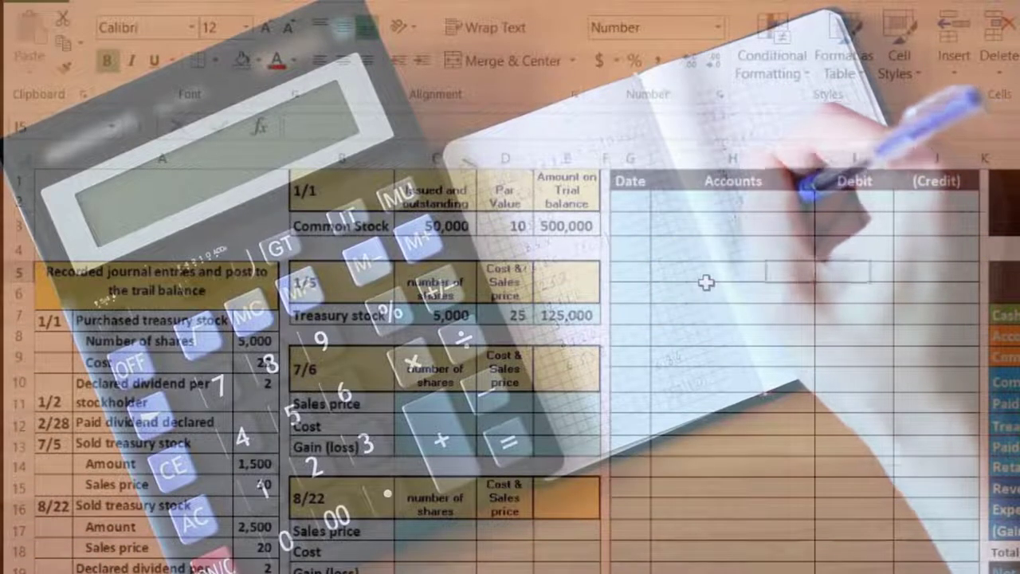
Copy the Cash account name from the trial balance and date the first journal line 1/1.
key(Right)
key(Right)
key(Right)
key(Right)
key(Right)
key(Right)
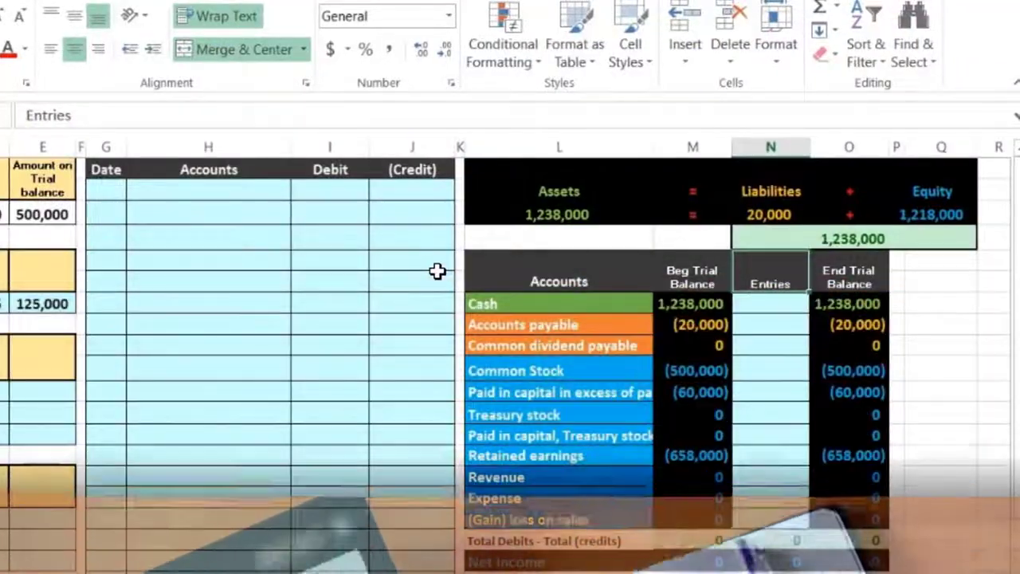
click(509, 303)
drag(509, 303, 663, 300)
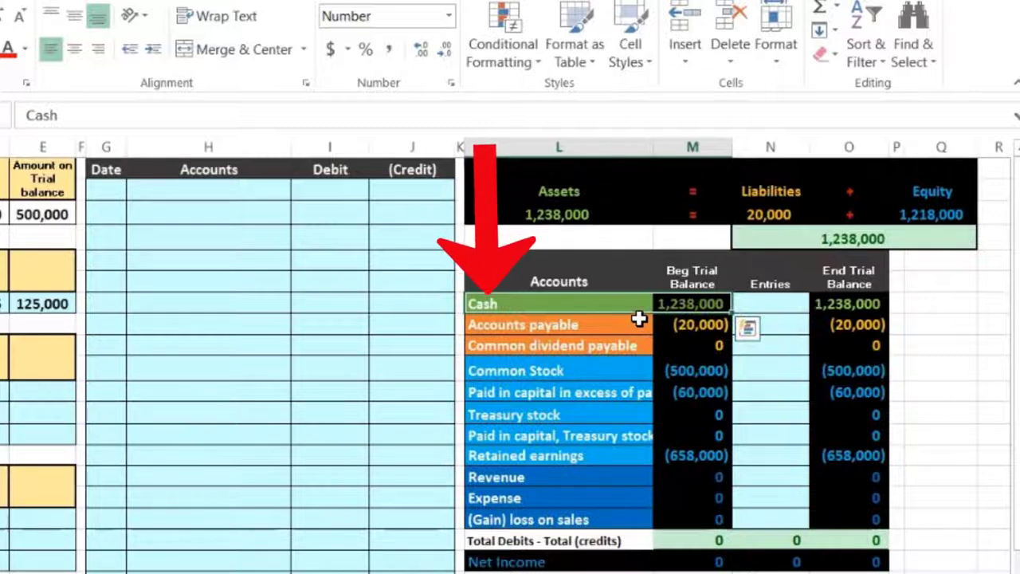
click(604, 301)
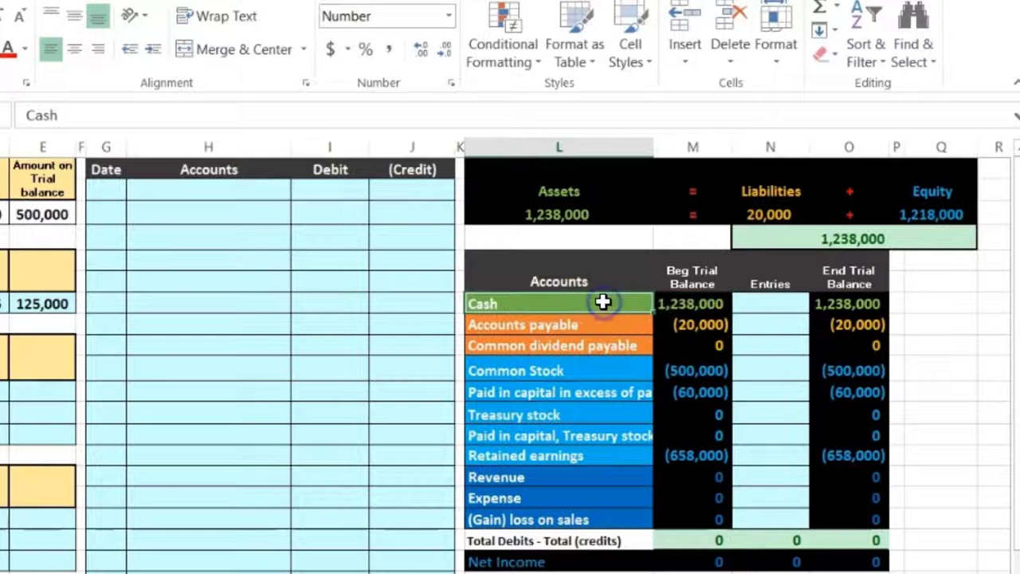
right_click(604, 301)
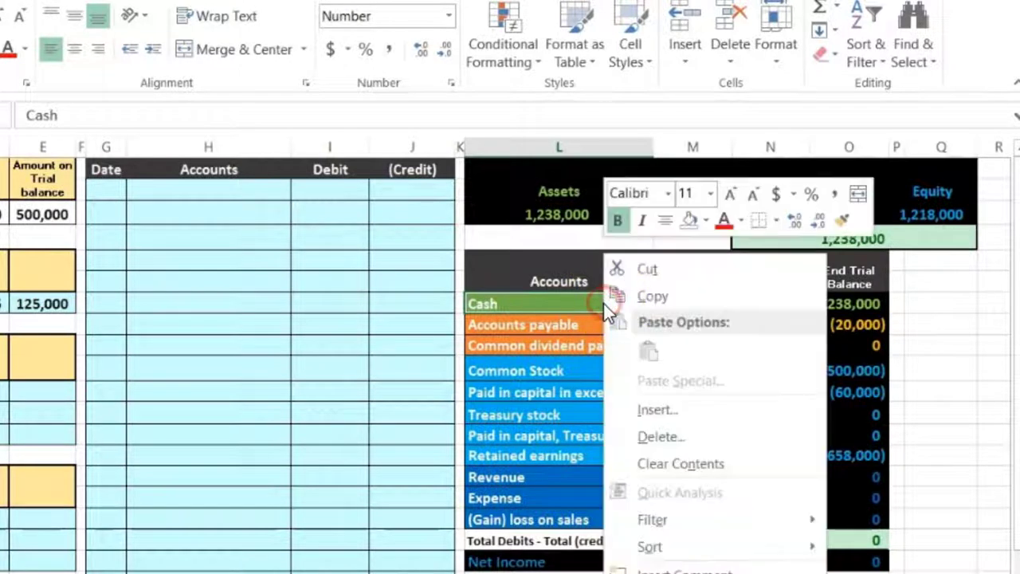
click(641, 300)
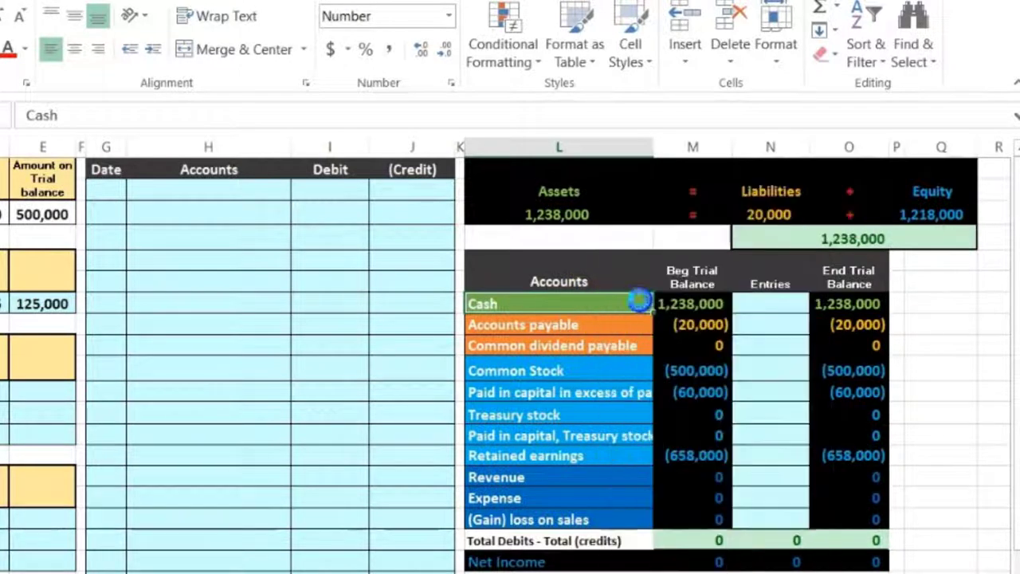
click(185, 216)
click(119, 193)
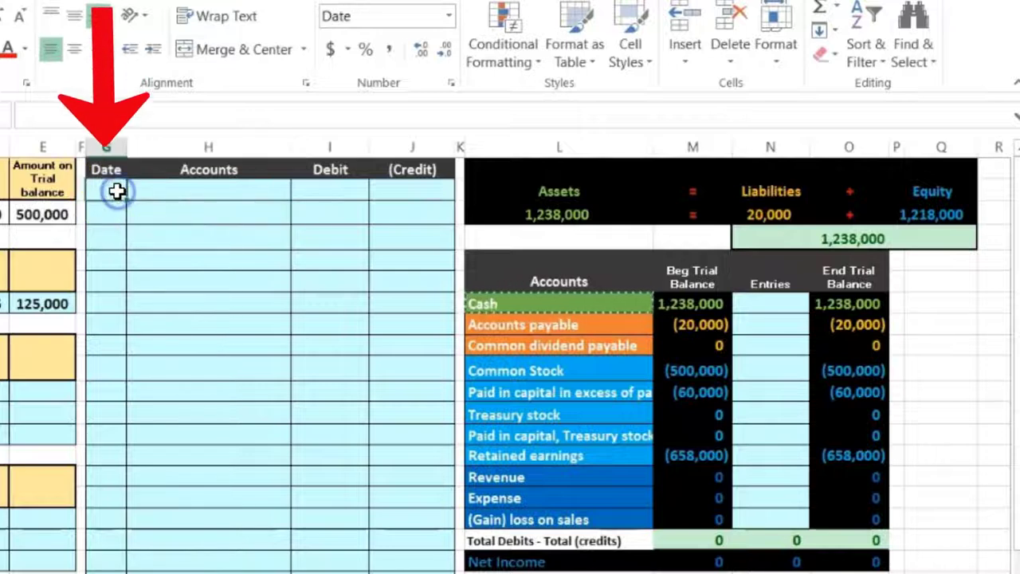
text(1/1)
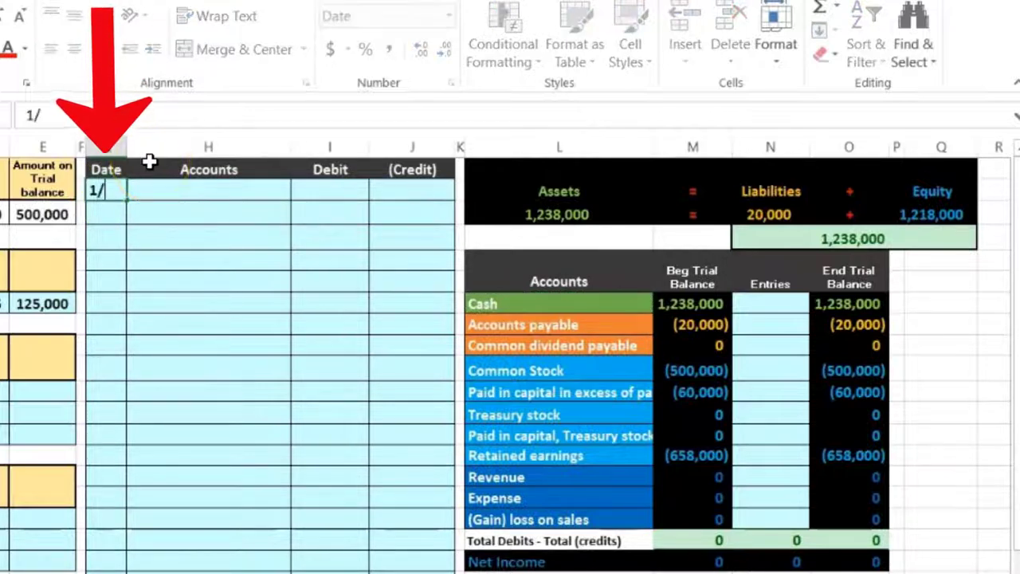
key(Return)
Paste Cash as a value into the Accounts cell on the journal's second row.
click(175, 215)
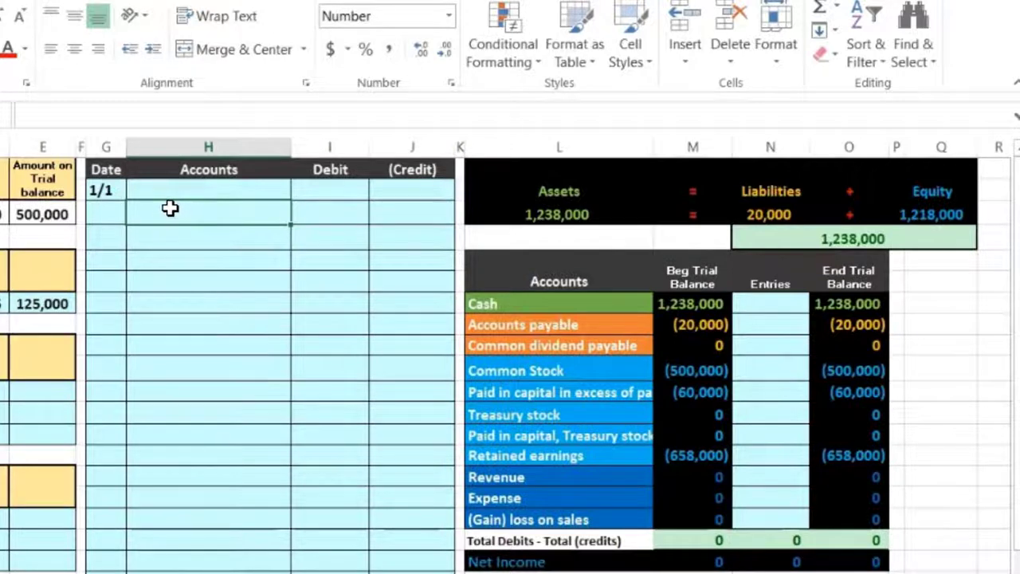
right_click(171, 209)
click(113, 214)
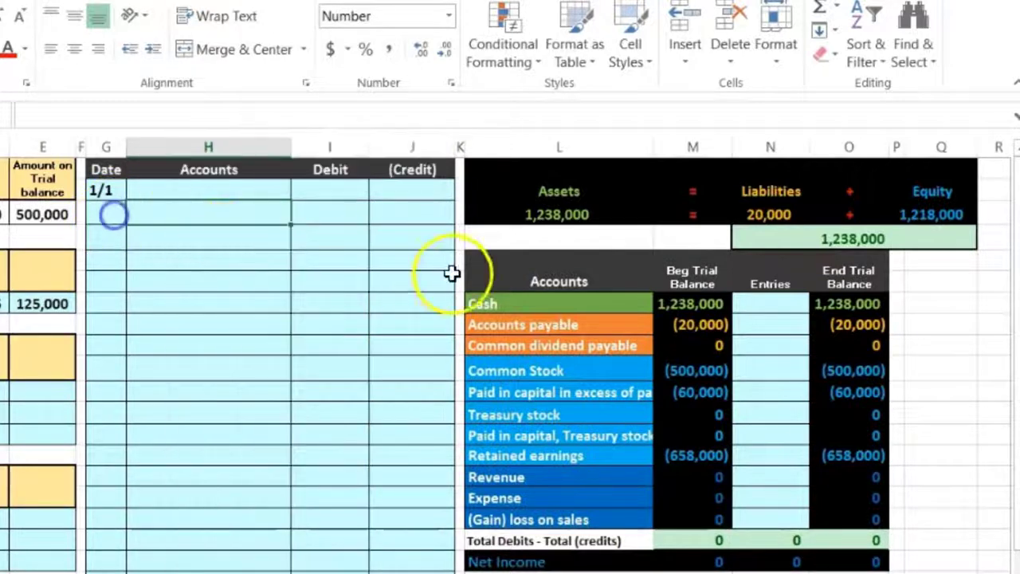
click(526, 304)
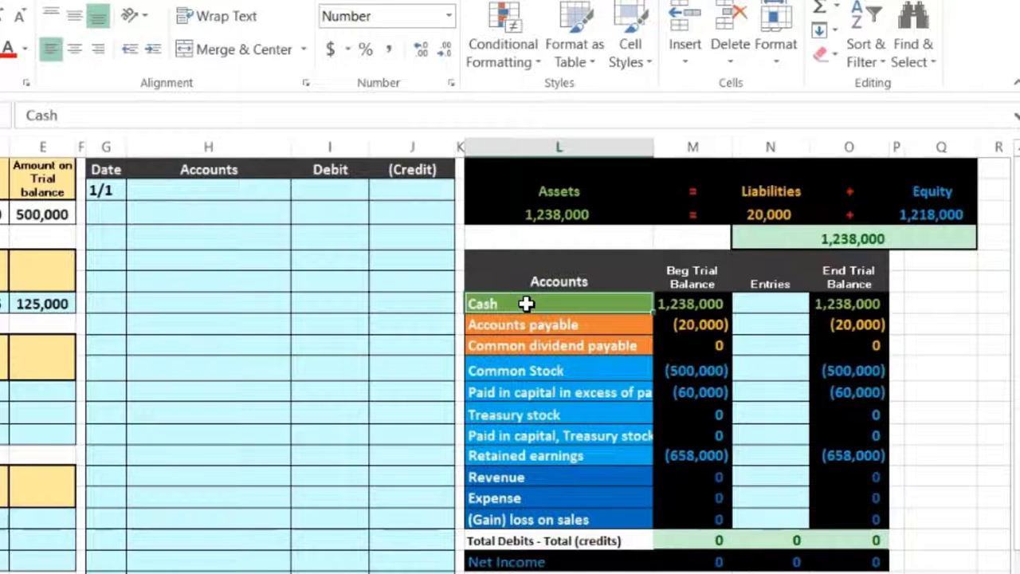
right_click(527, 303)
click(553, 295)
click(200, 192)
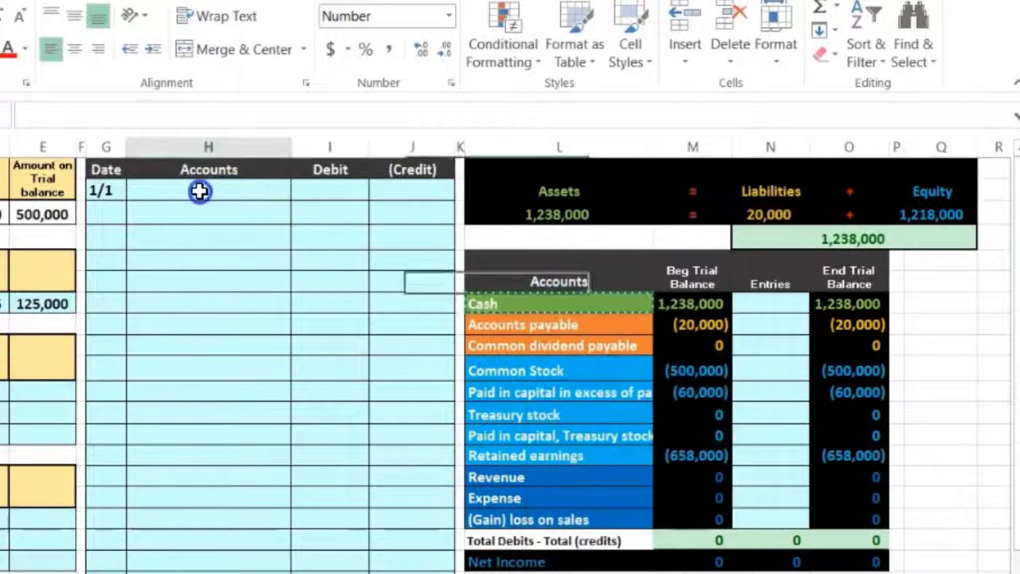
click(193, 213)
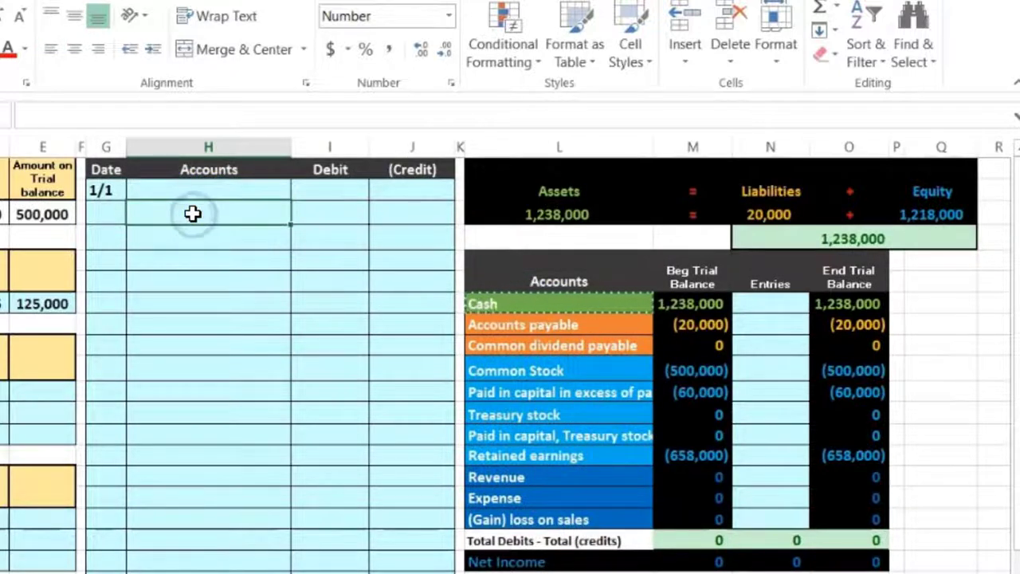
right_click(193, 214)
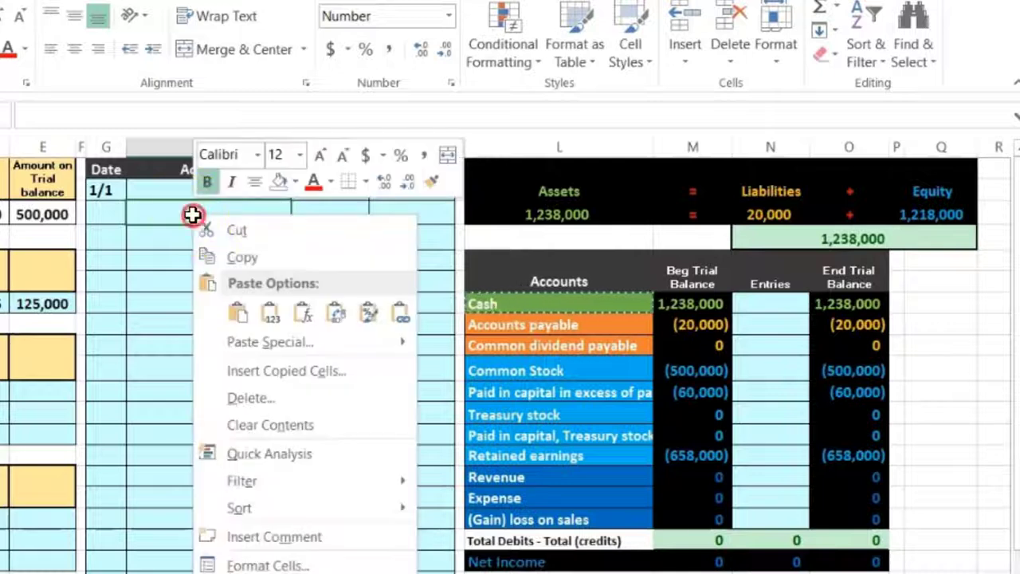
click(270, 315)
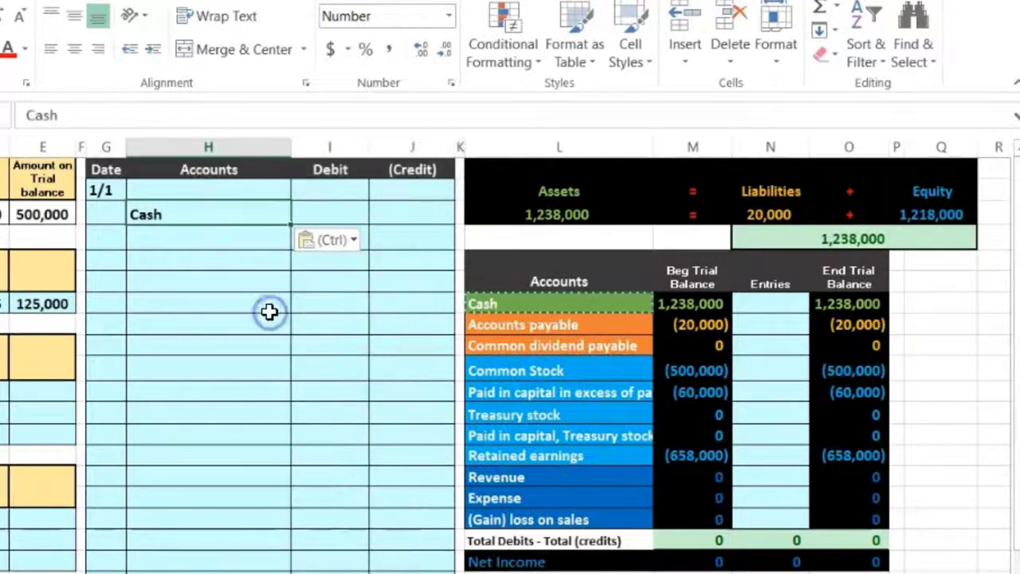
Enter a (125,000) credit for Cash and a 125,000 debit on the 1/1 line.
click(405, 216)
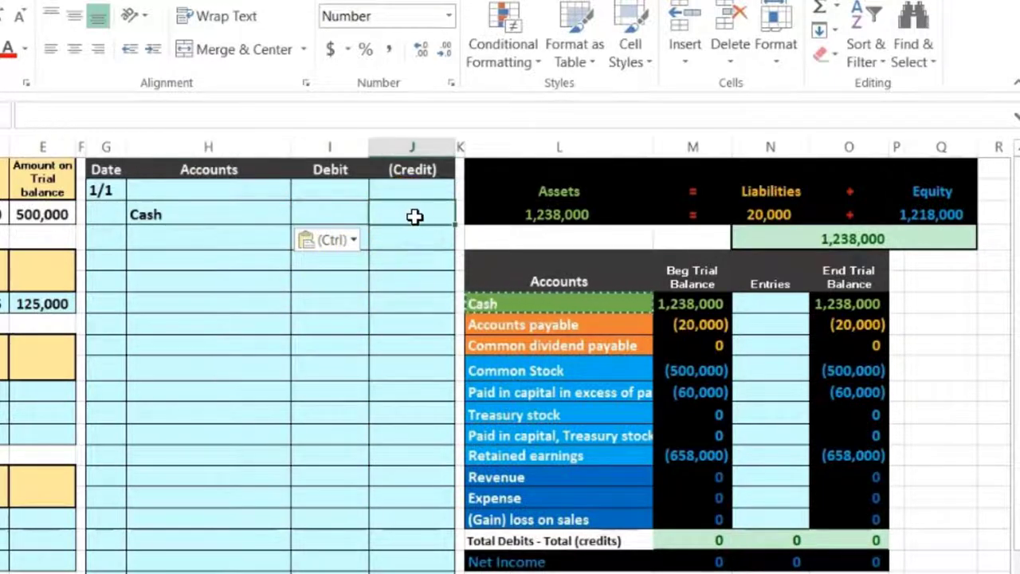
drag(422, 215, 419, 252)
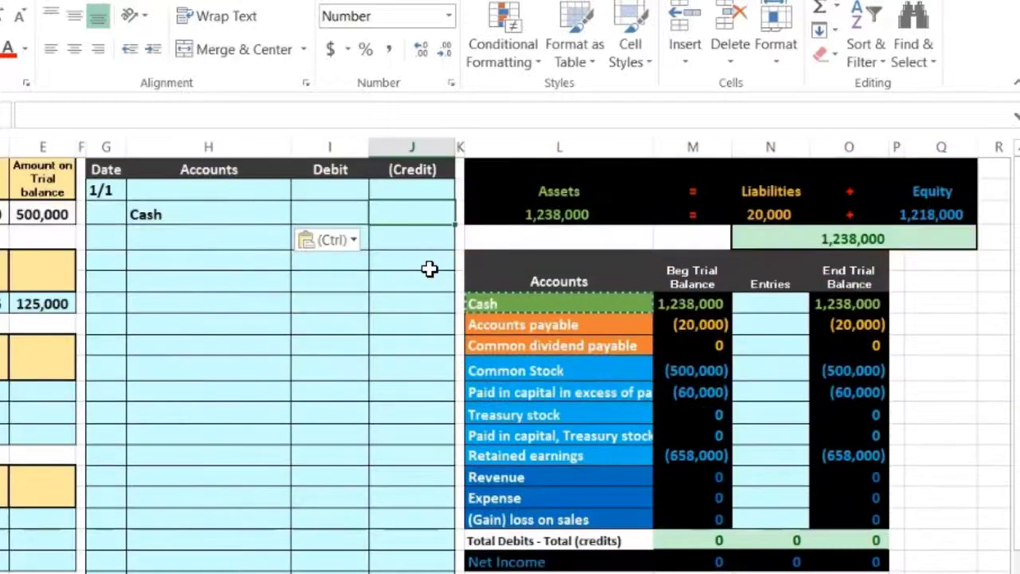
text(-125000)
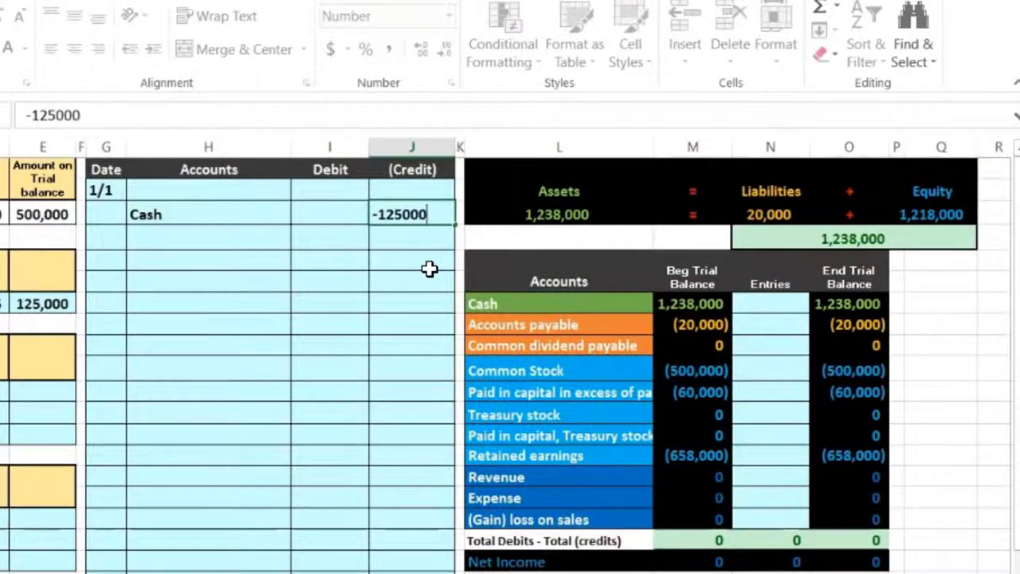
key(Return)
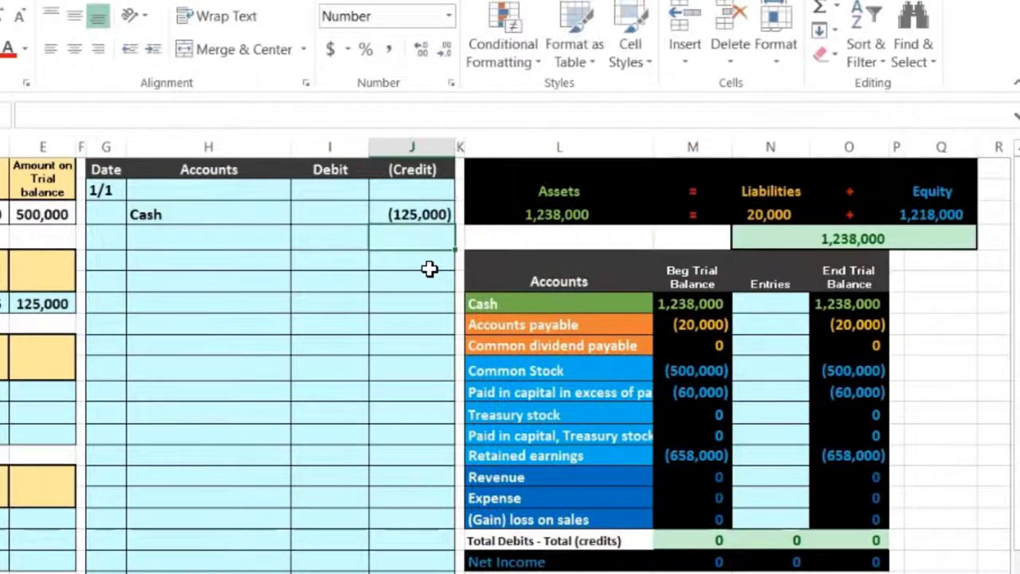
key(Left)
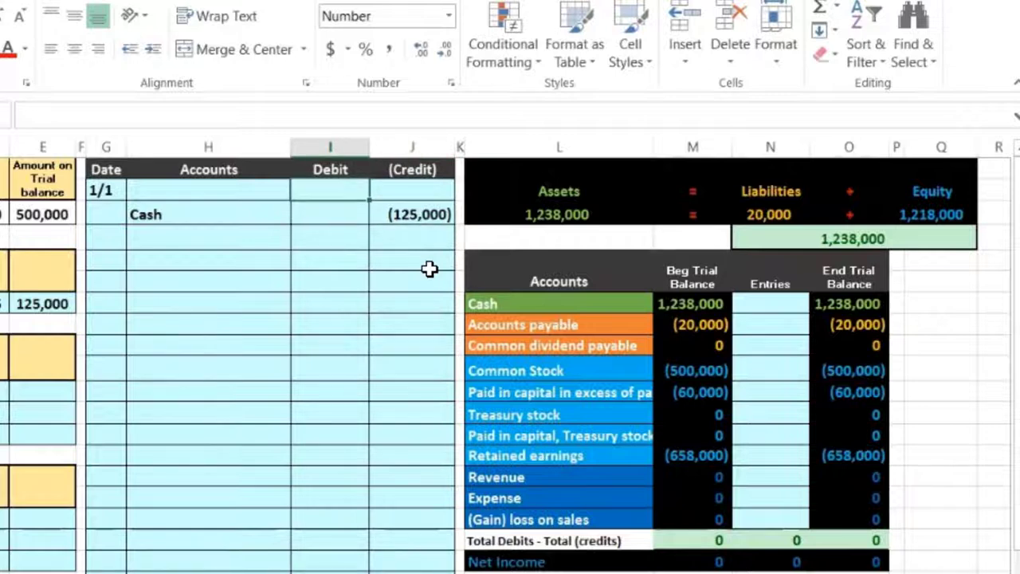
text(125000)
key(Return)
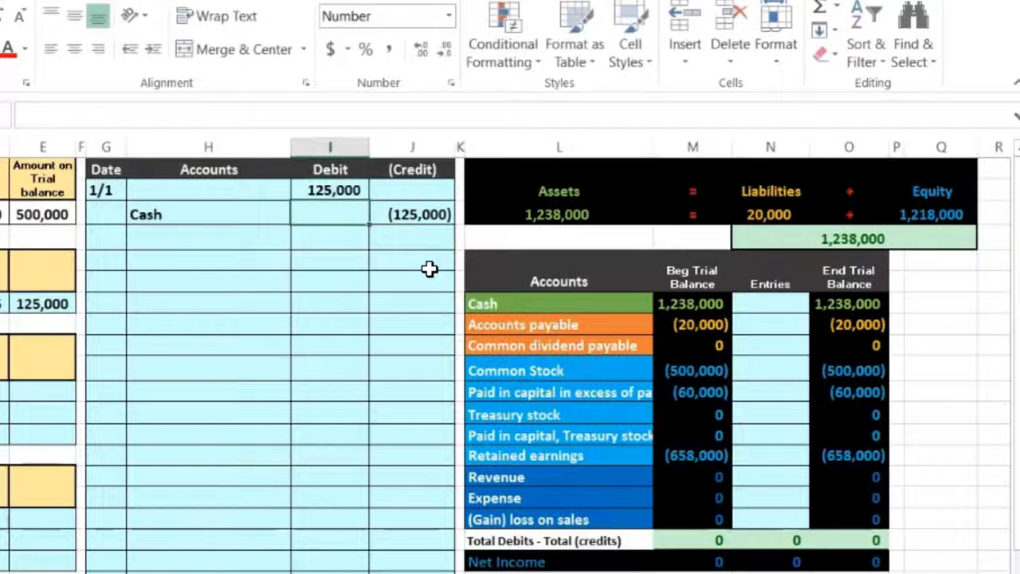
key(Up)
key(Left)
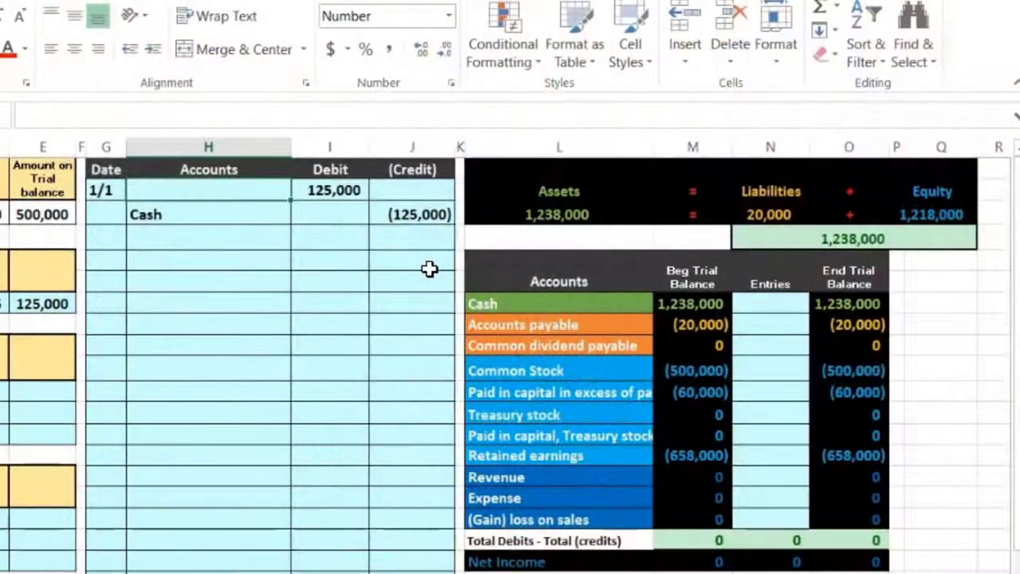
Copy Treasury stock from the trial balance and paste it as the 1/1 debit account.
click(574, 409)
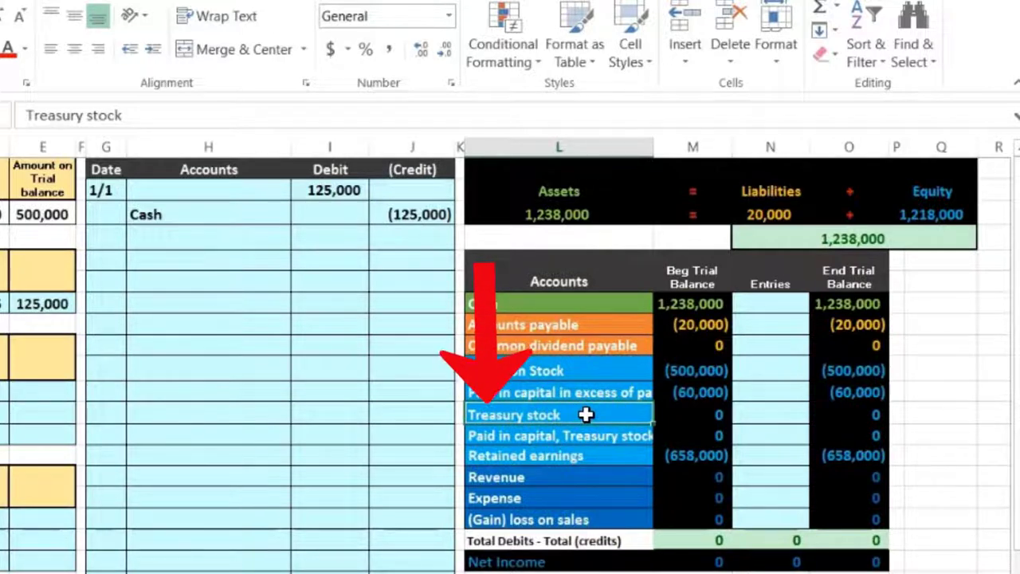
right_click(586, 414)
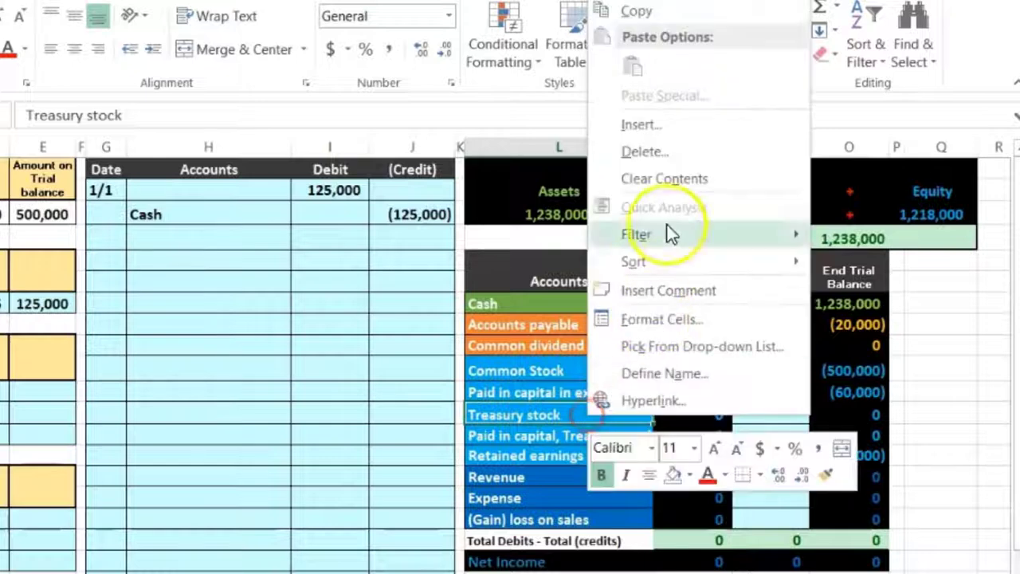
click(658, 14)
click(205, 191)
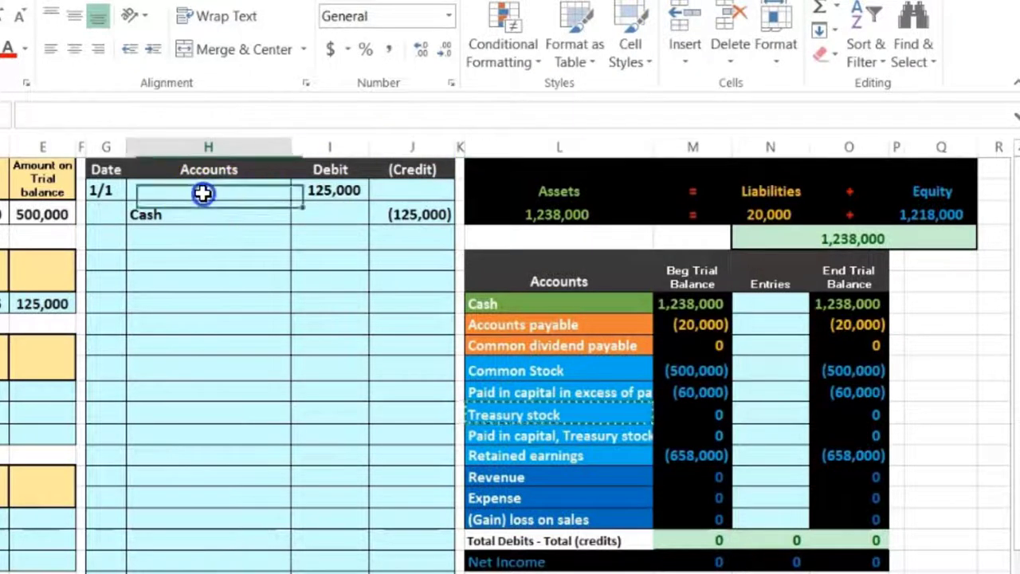
right_click(203, 191)
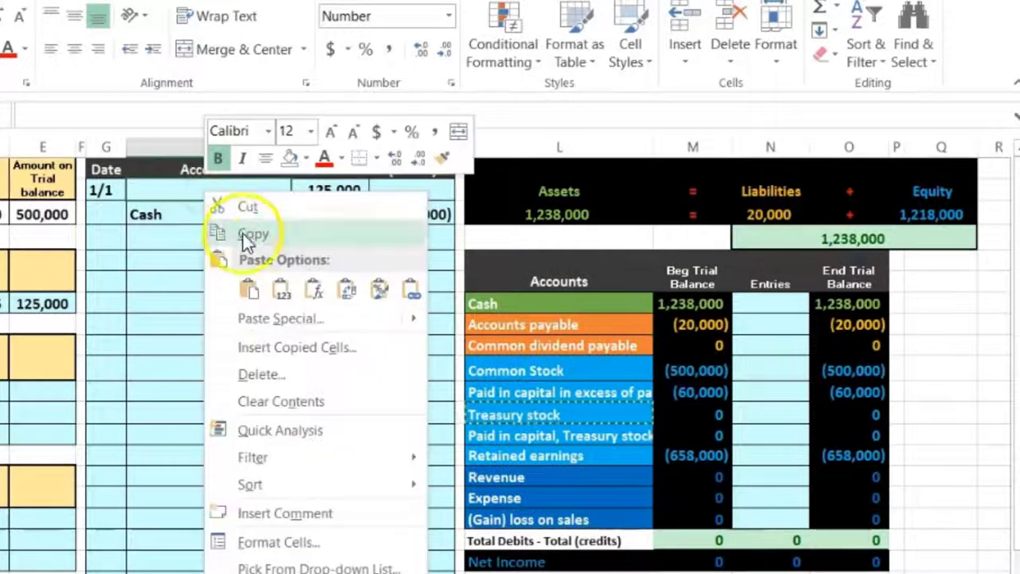
click(279, 289)
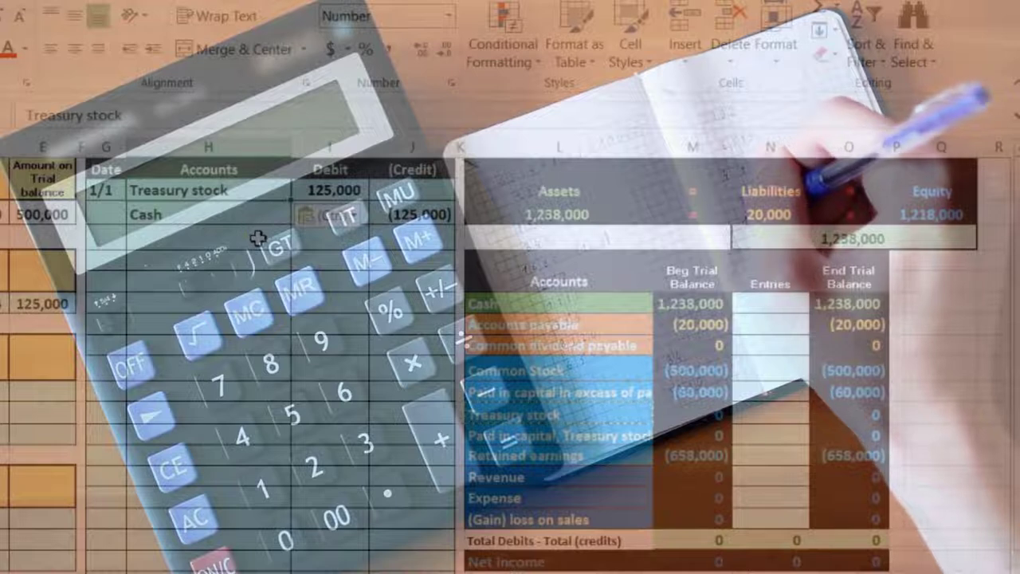
Highlight the Treasury stock journal line and trial balance row, then select its Entries cell.
click(740, 324)
click(746, 315)
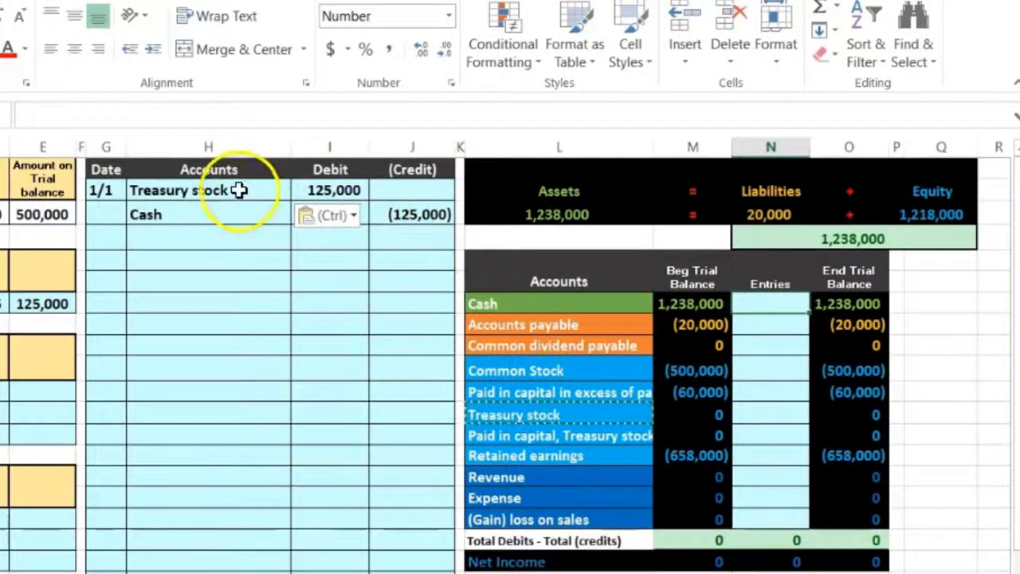
drag(242, 192, 300, 191)
drag(519, 416, 717, 416)
click(756, 422)
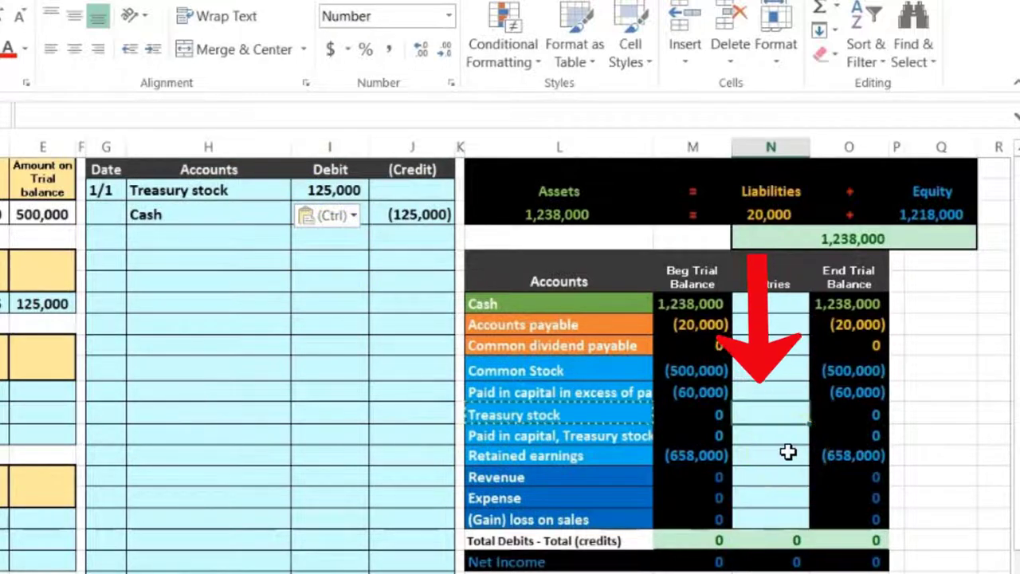
Link the Treasury stock Entries cell to the 125,000 journal debit and check its 125,000 end balance.
text(=)
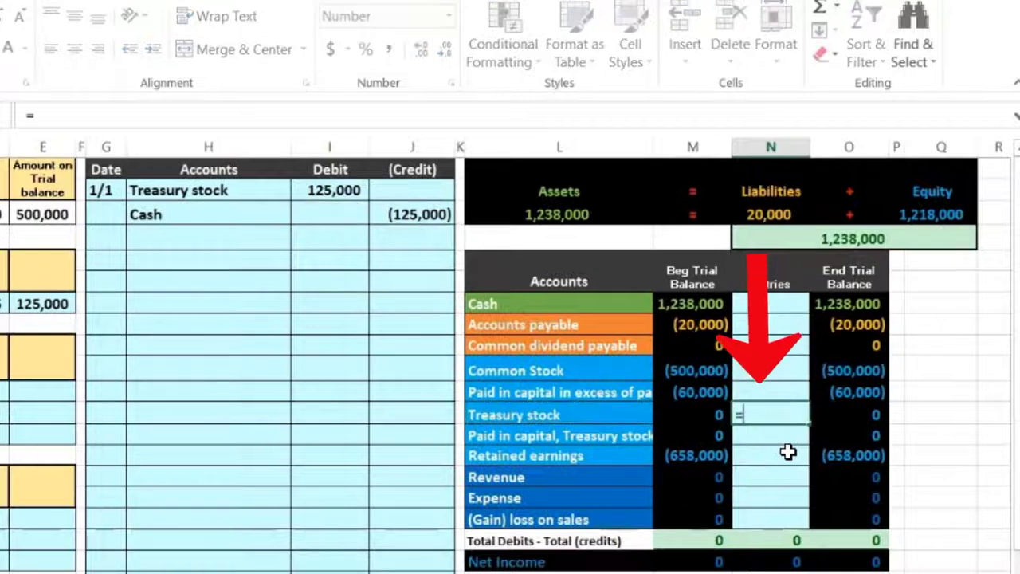
click(344, 192)
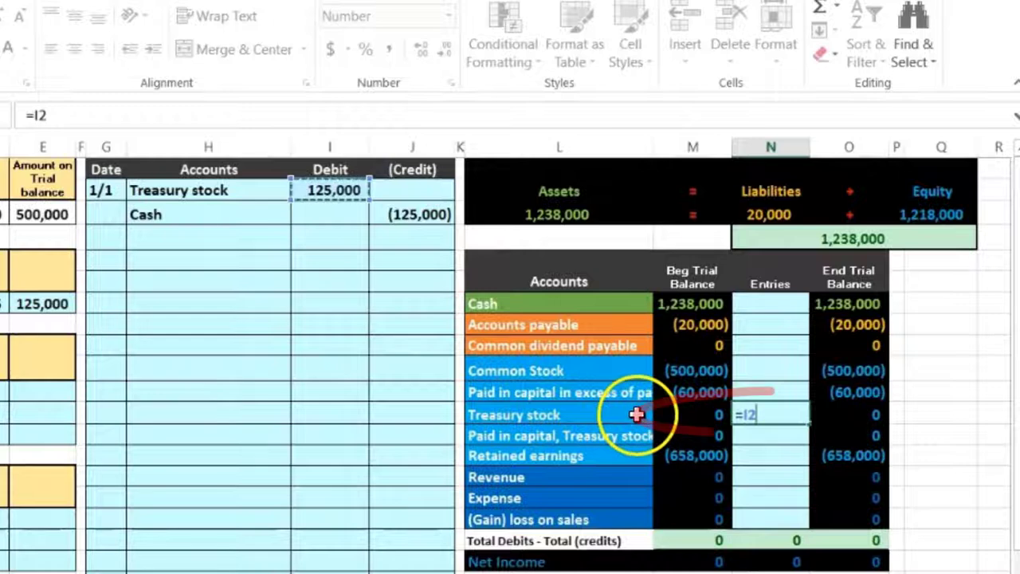
key(Return)
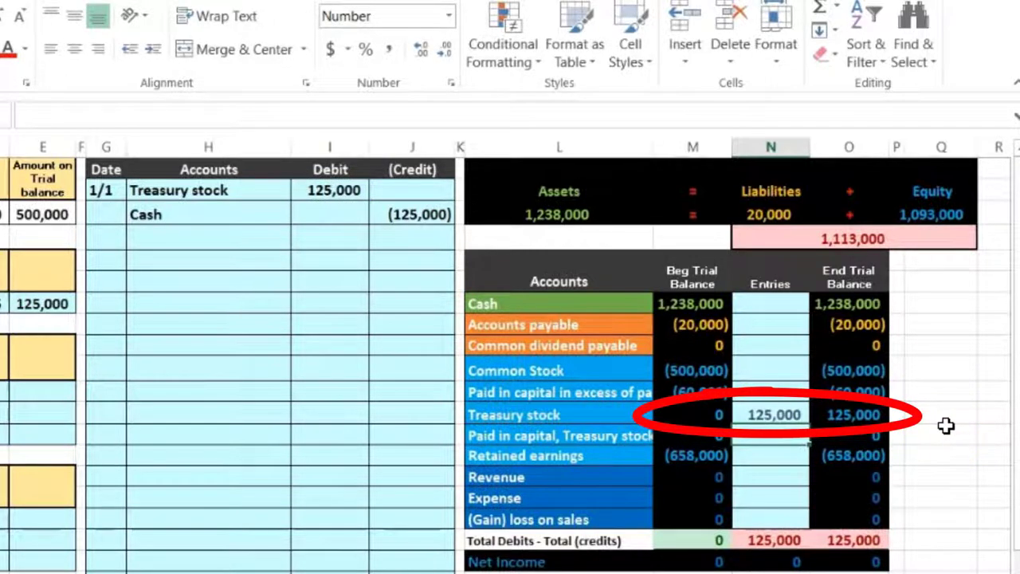
click(871, 416)
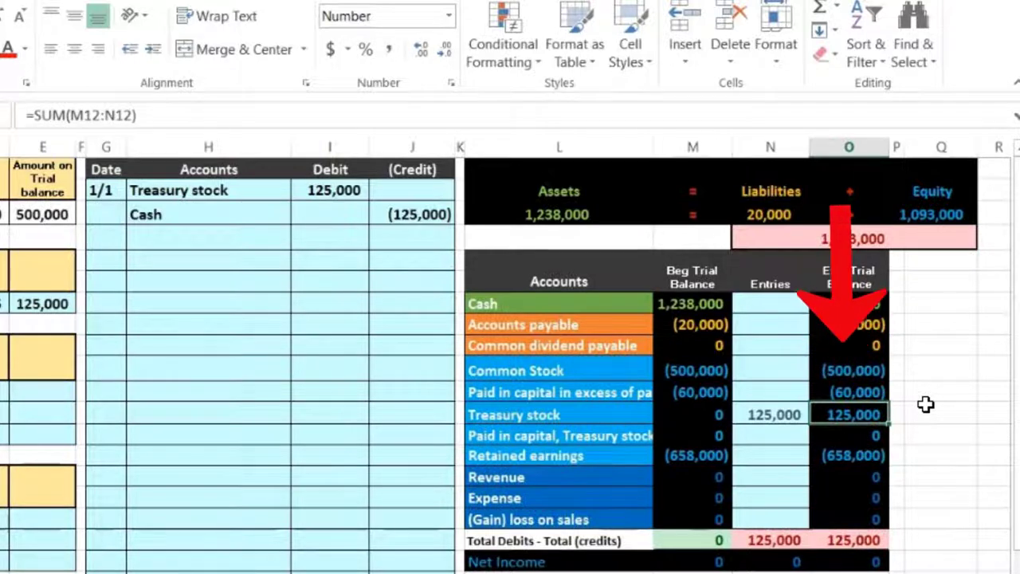
drag(867, 444, 864, 460)
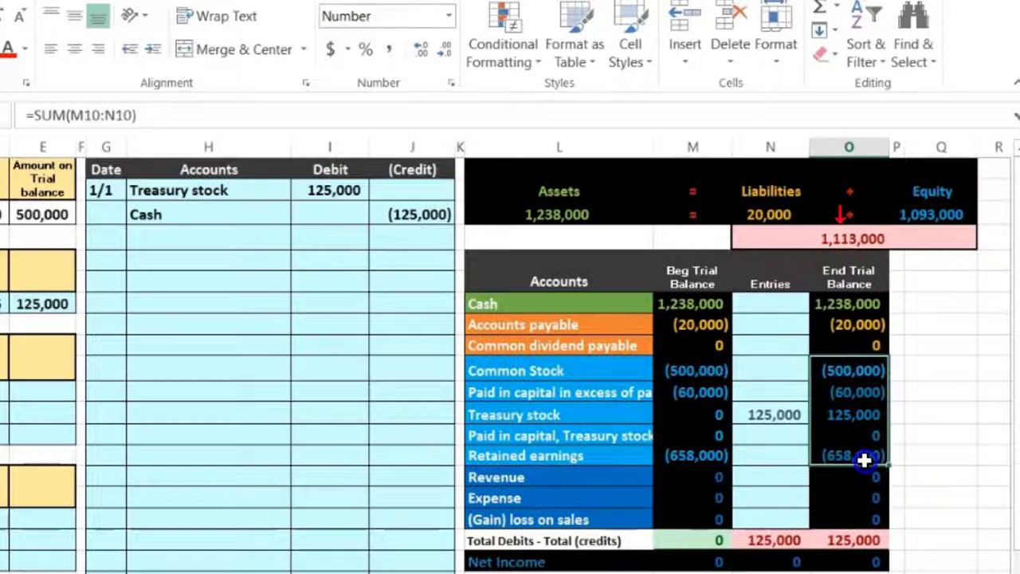
click(855, 417)
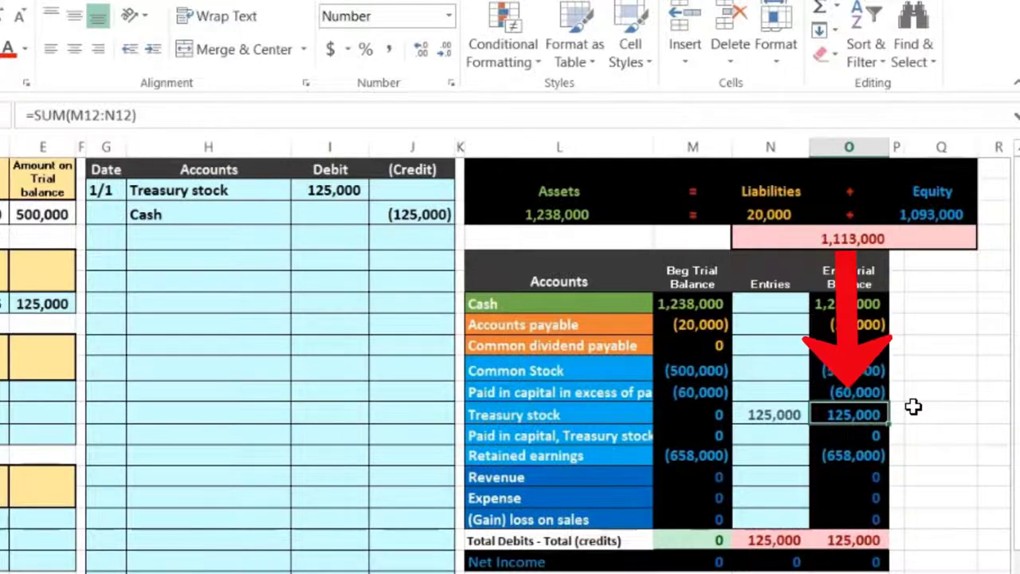
click(783, 305)
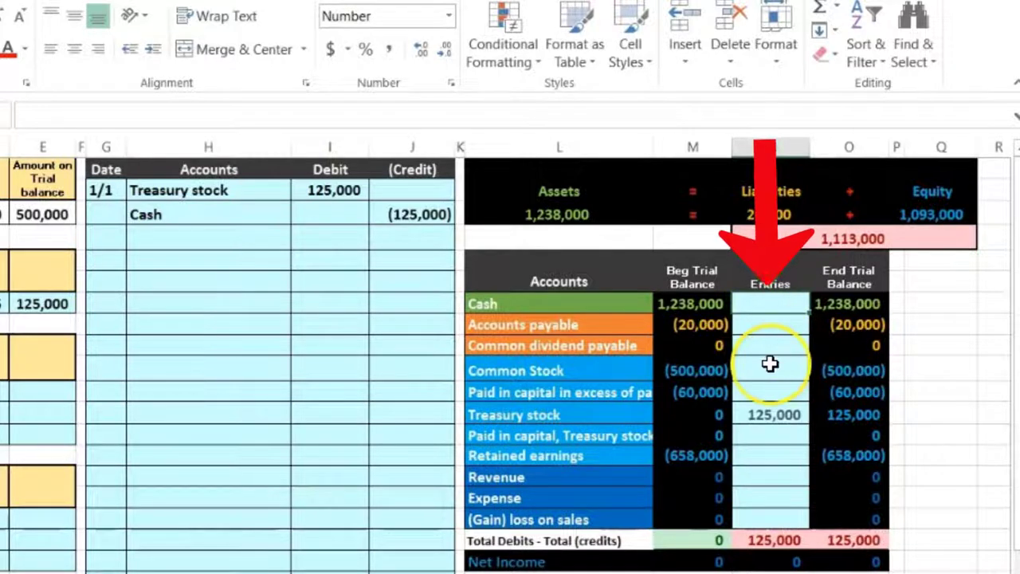
Link the Cash Entries cell to the (125,000) journal credit and confirm totals balance at 0.
text(=)
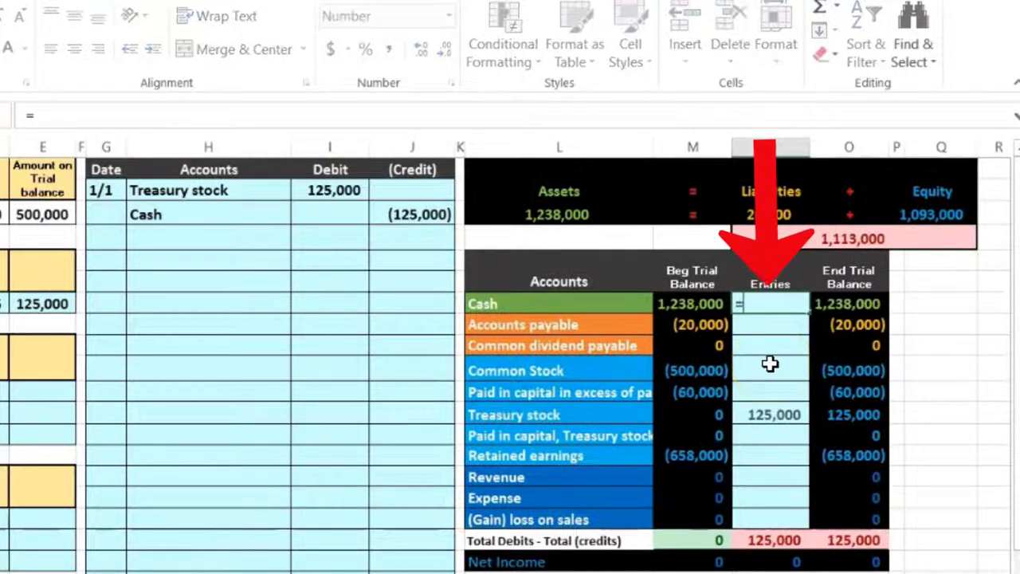
click(417, 212)
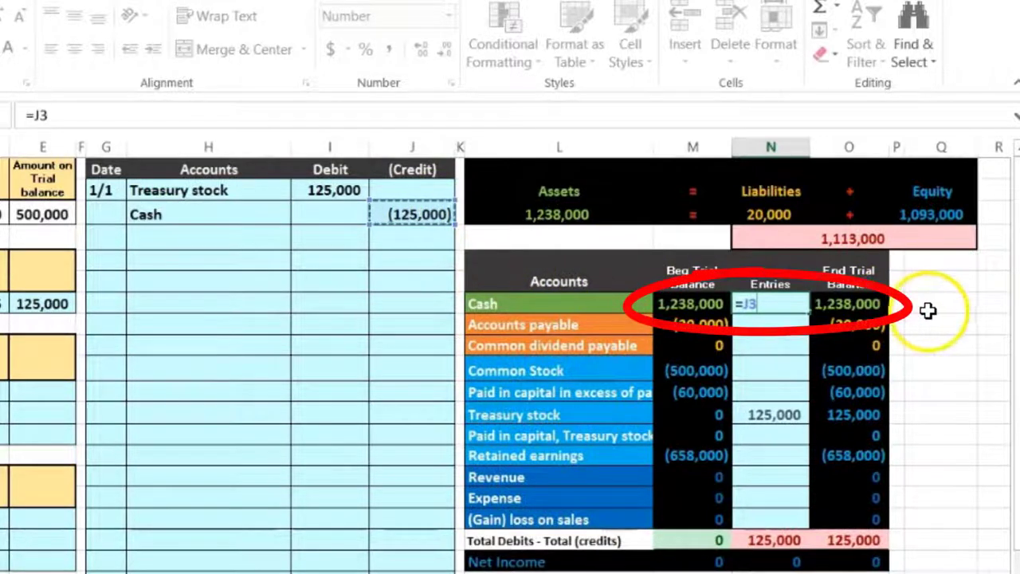
key(Return)
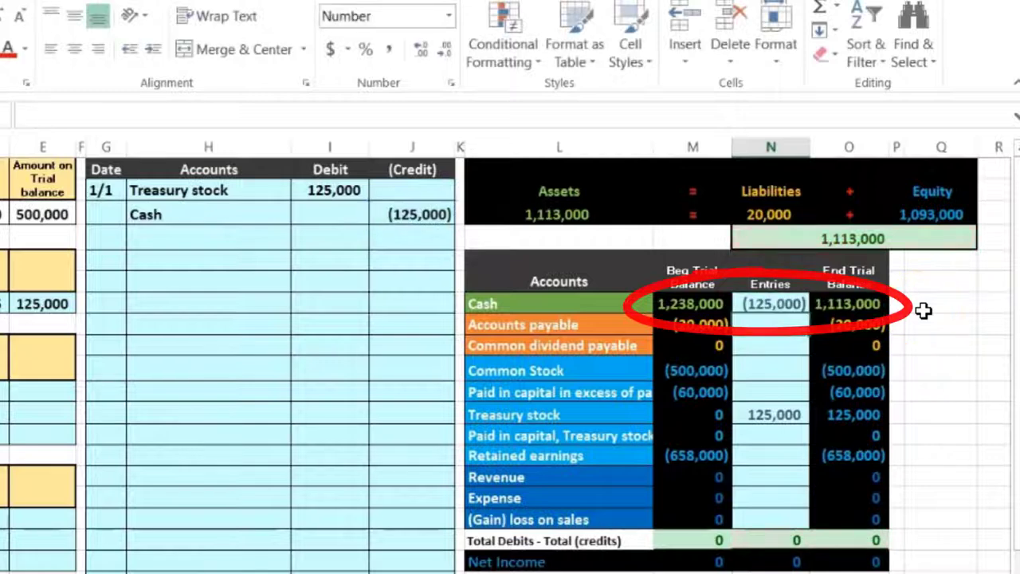
click(876, 540)
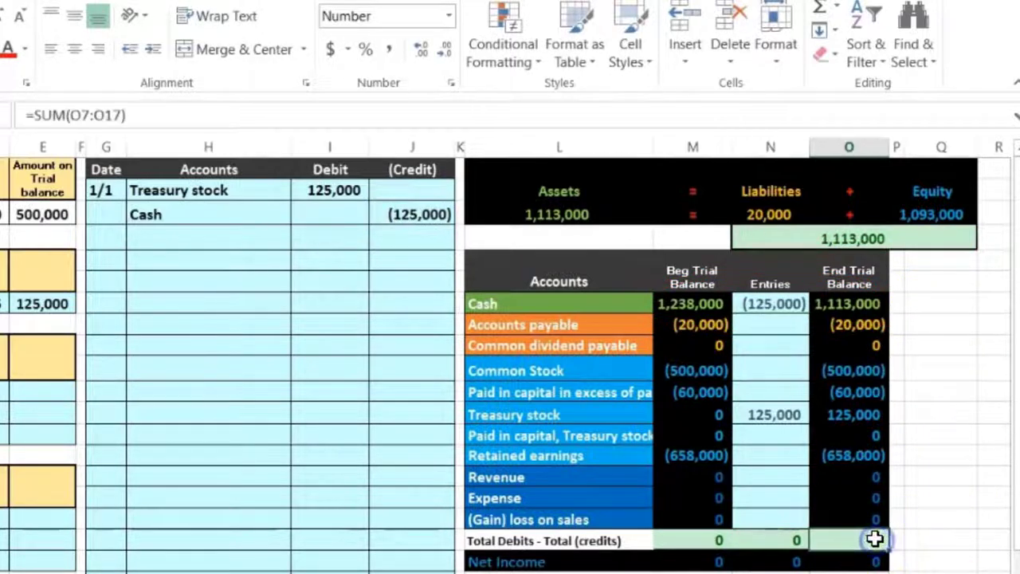
click(191, 269)
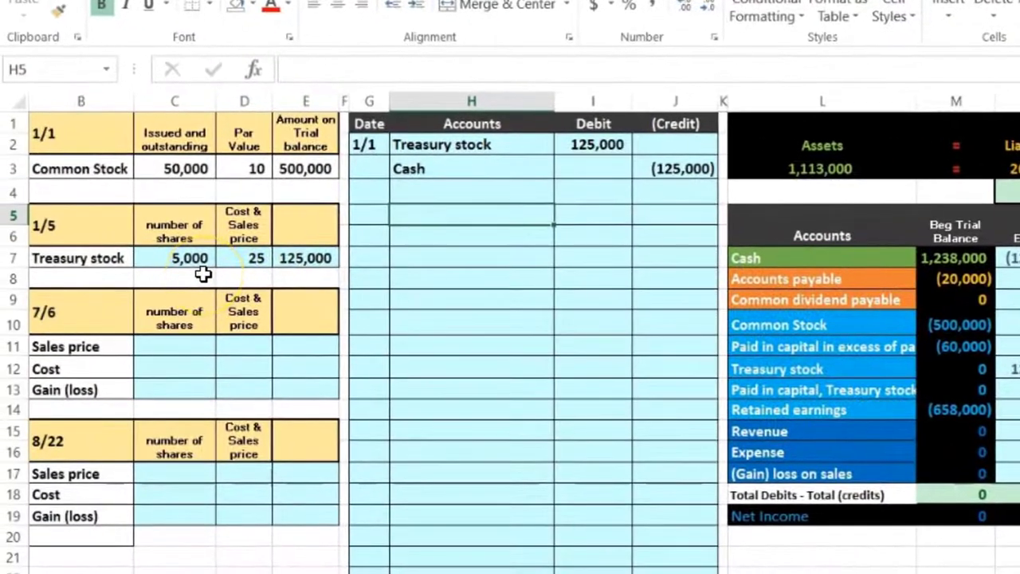
click(123, 292)
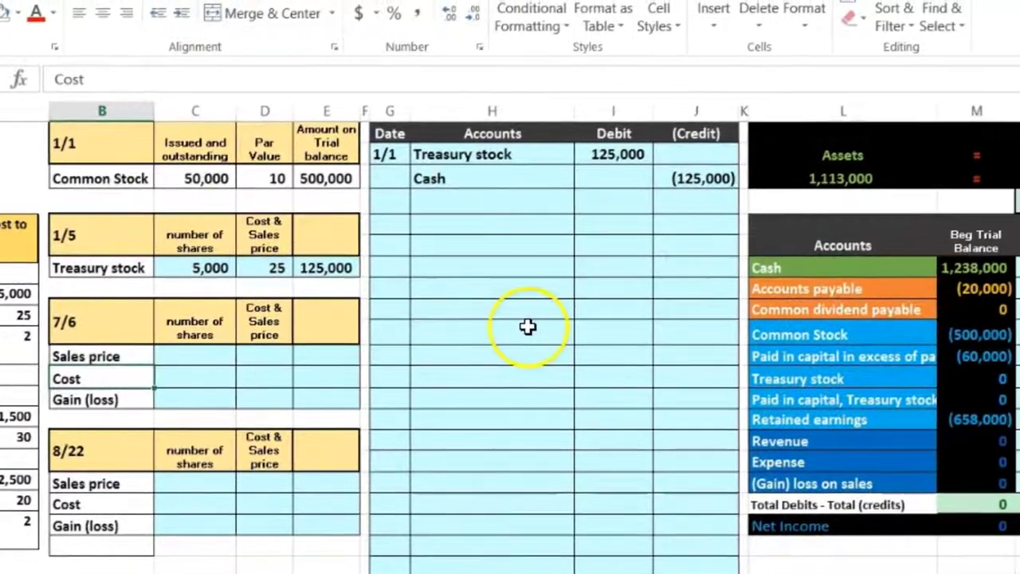
click(751, 317)
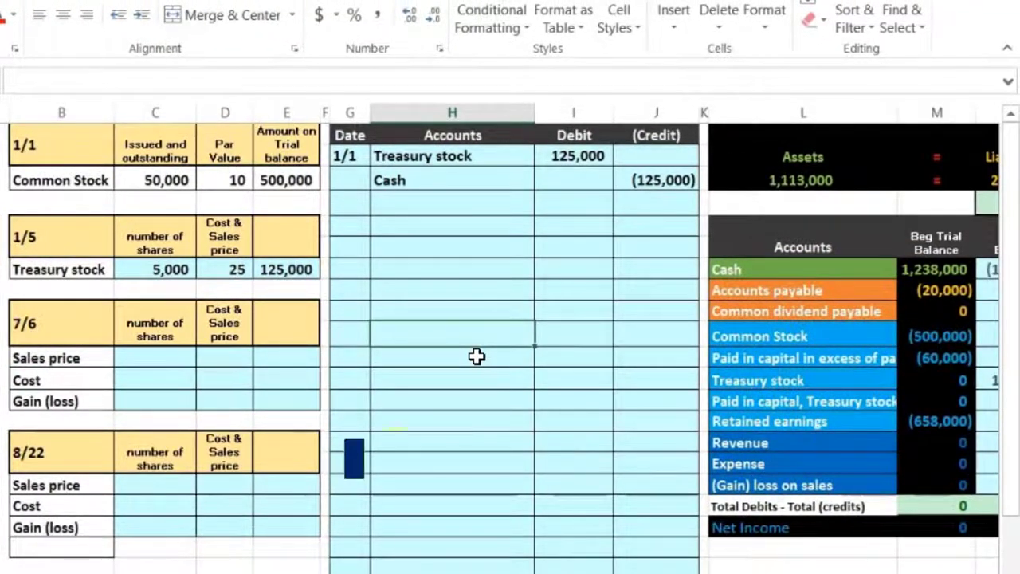
key(Right)
key(Right)
key(Right)
key(Right)
key(Right)
key(Right)
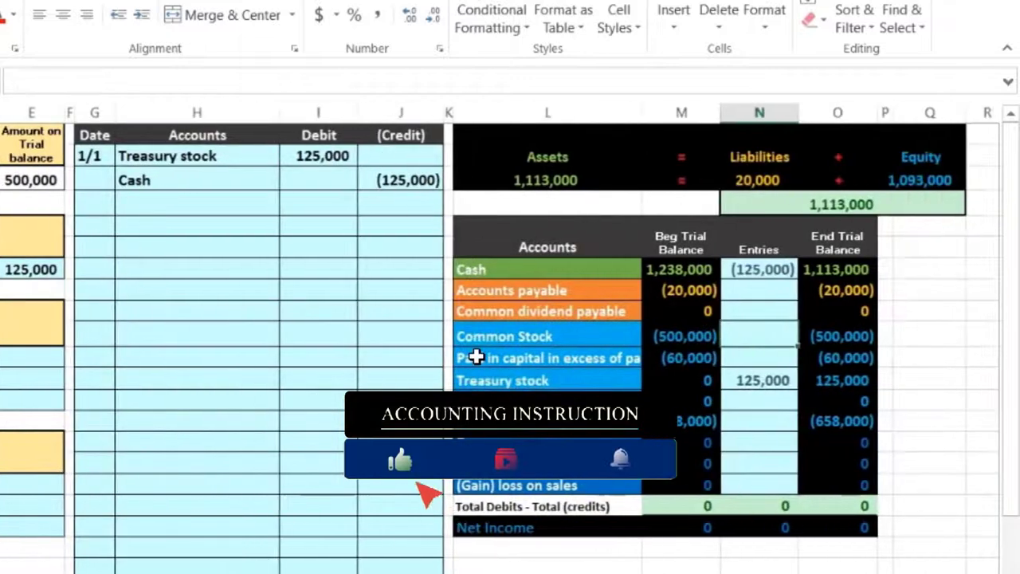
drag(559, 271, 676, 267)
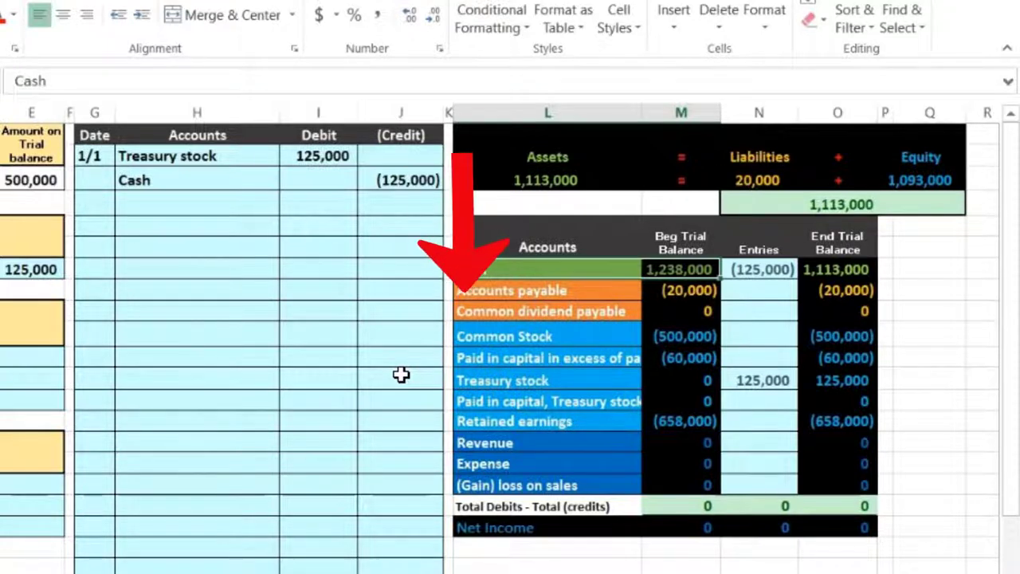
Enter 1/2 in the next journal Date cell.
click(539, 311)
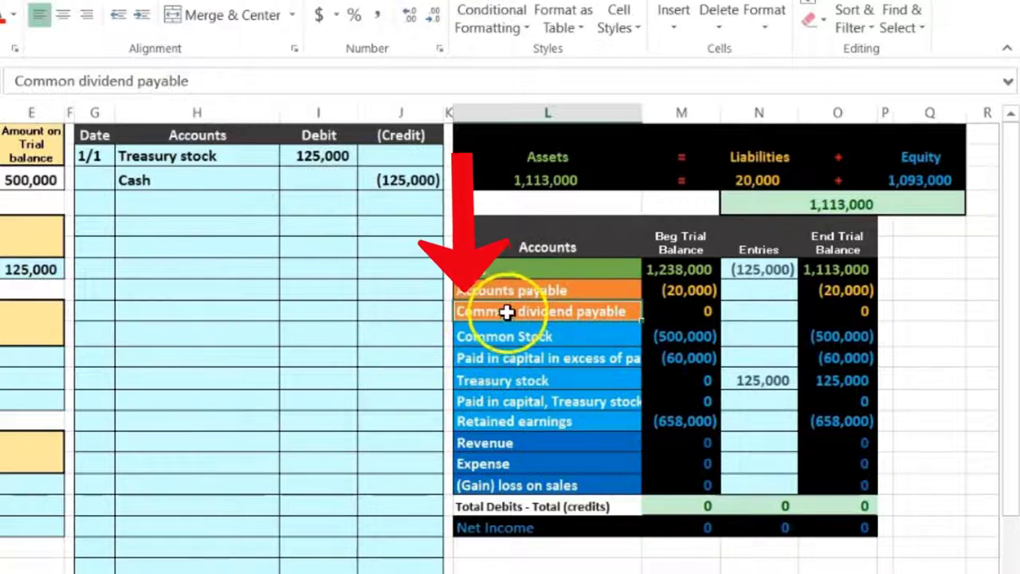
drag(551, 318, 797, 311)
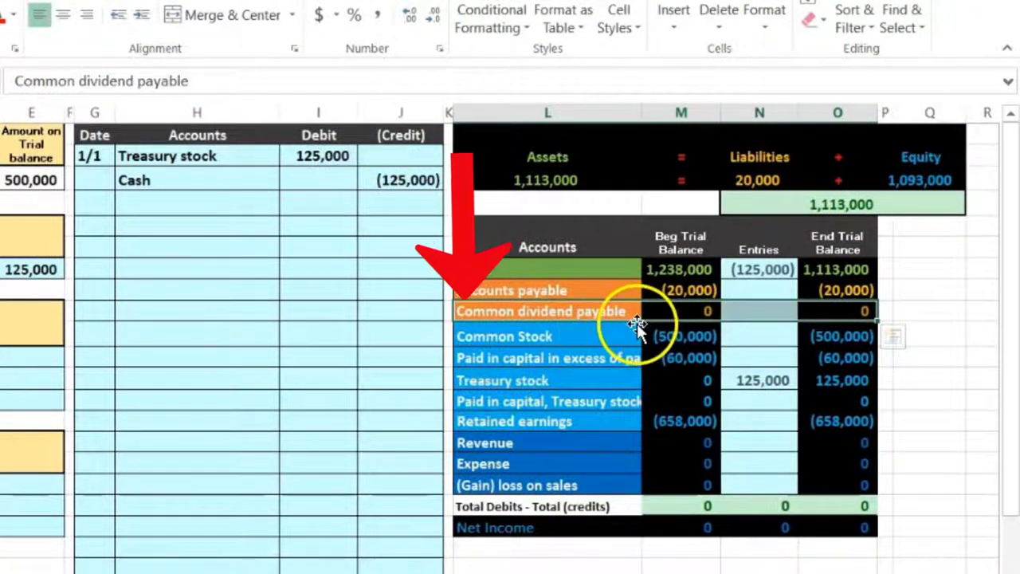
click(98, 226)
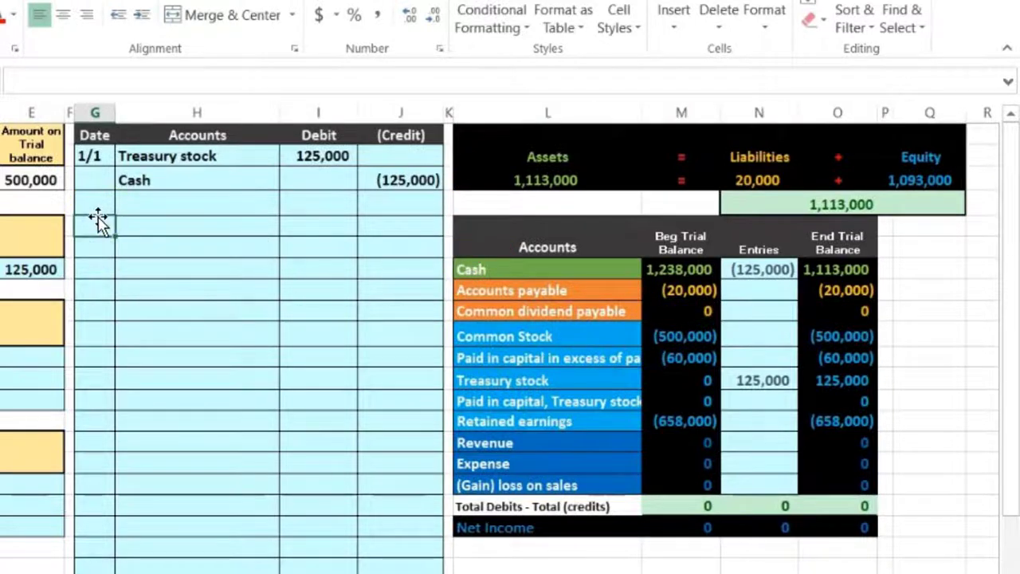
text(1)
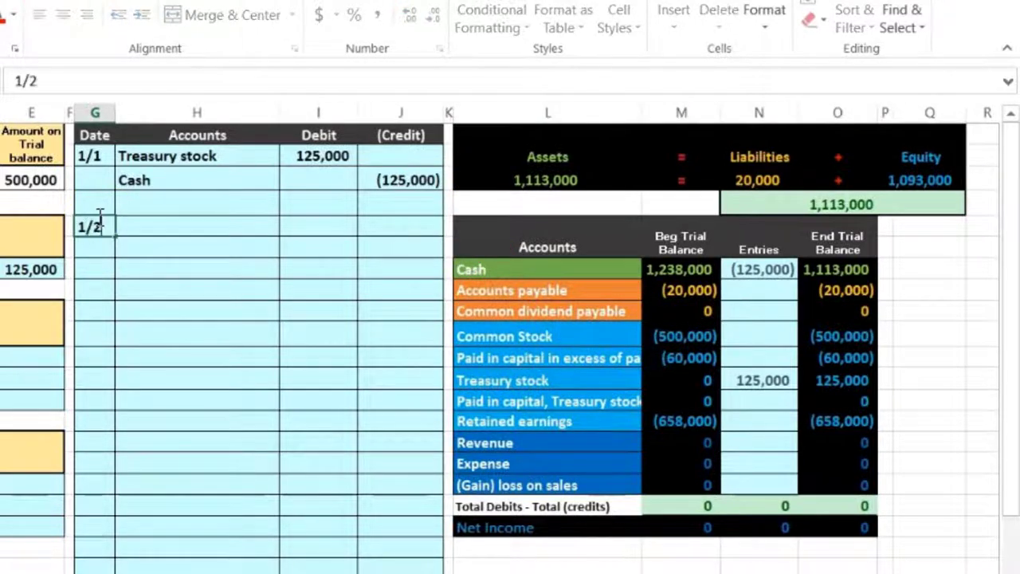
text(/2)
key(Return)
Copy Common dividend payable from the trial balance and paste it as a value under 1/2.
drag(510, 310, 882, 293)
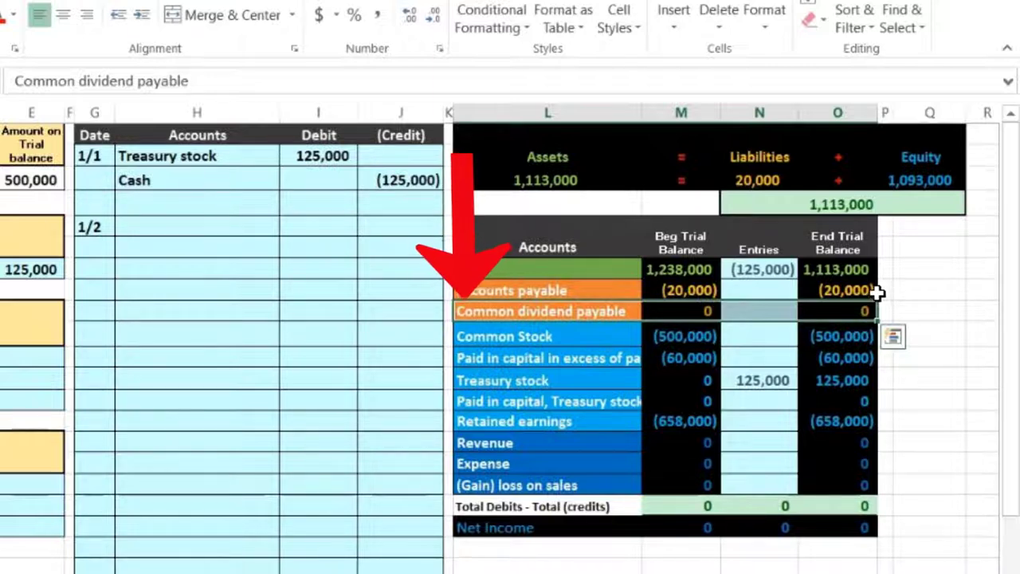
click(603, 311)
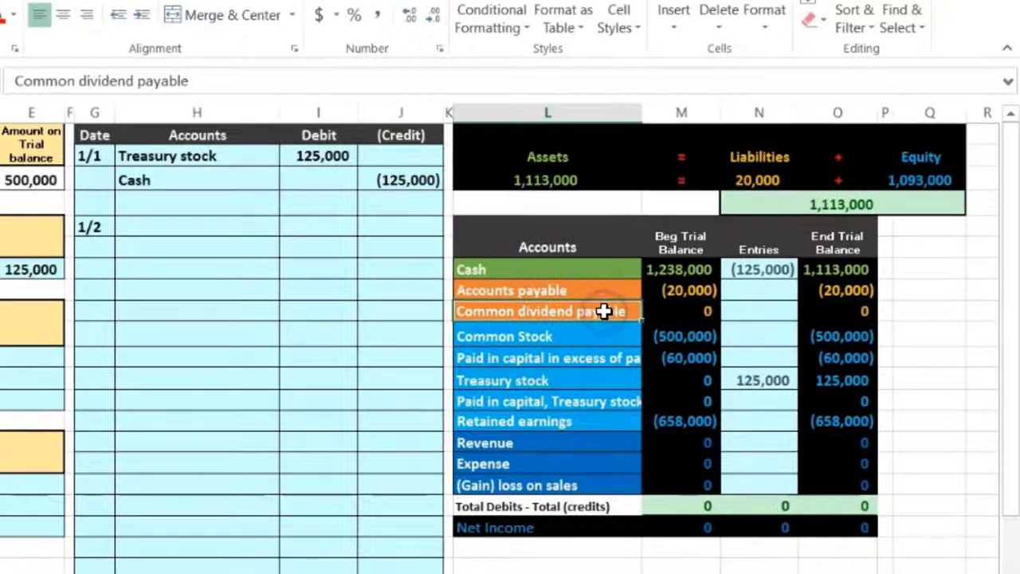
right_click(605, 311)
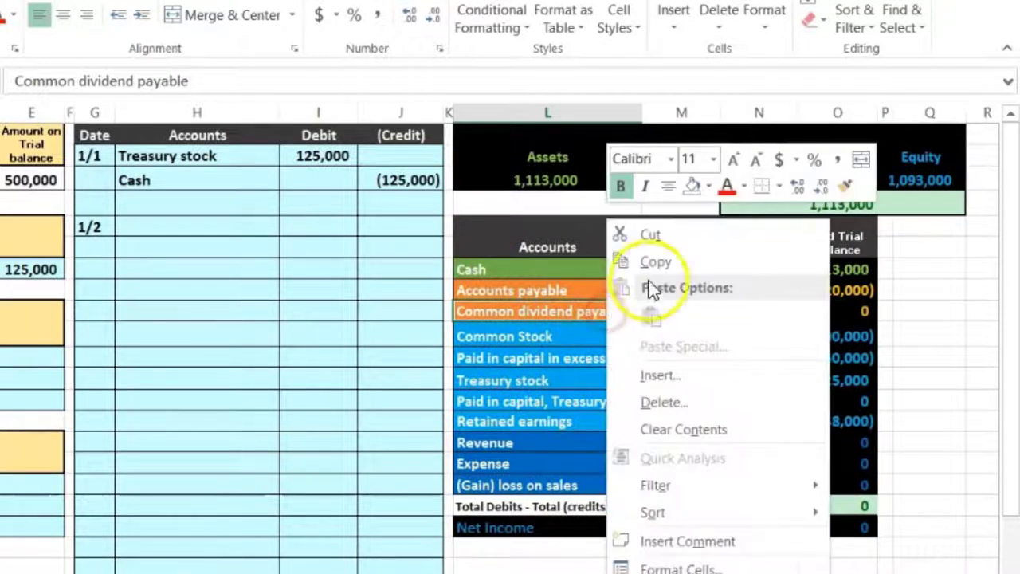
click(649, 267)
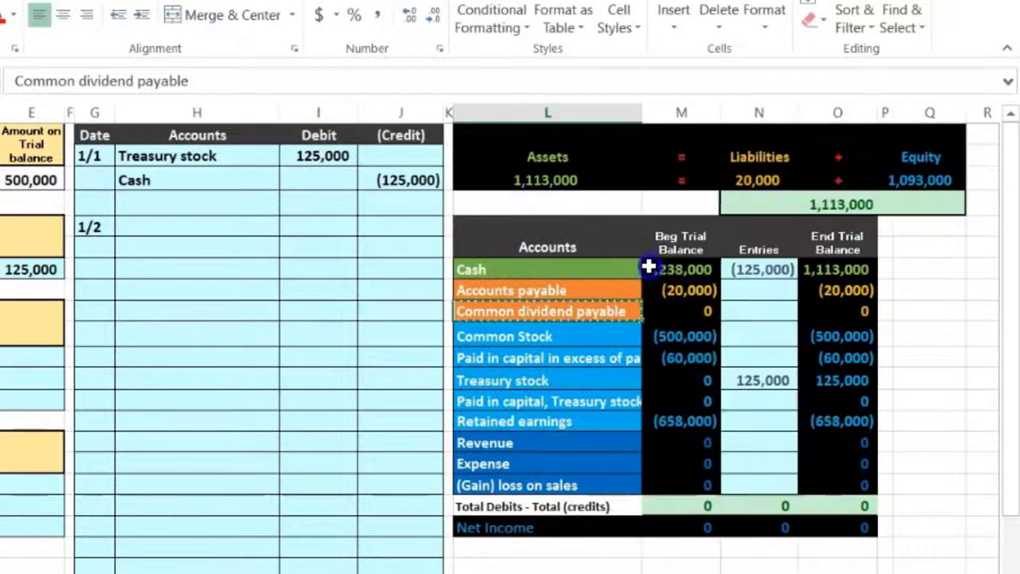
click(145, 247)
click(150, 248)
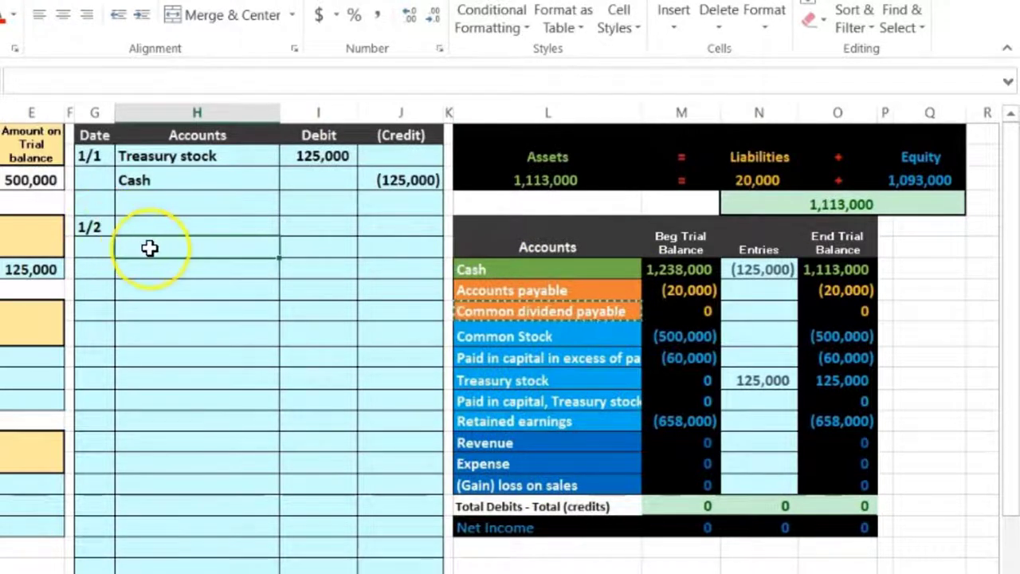
right_click(150, 249)
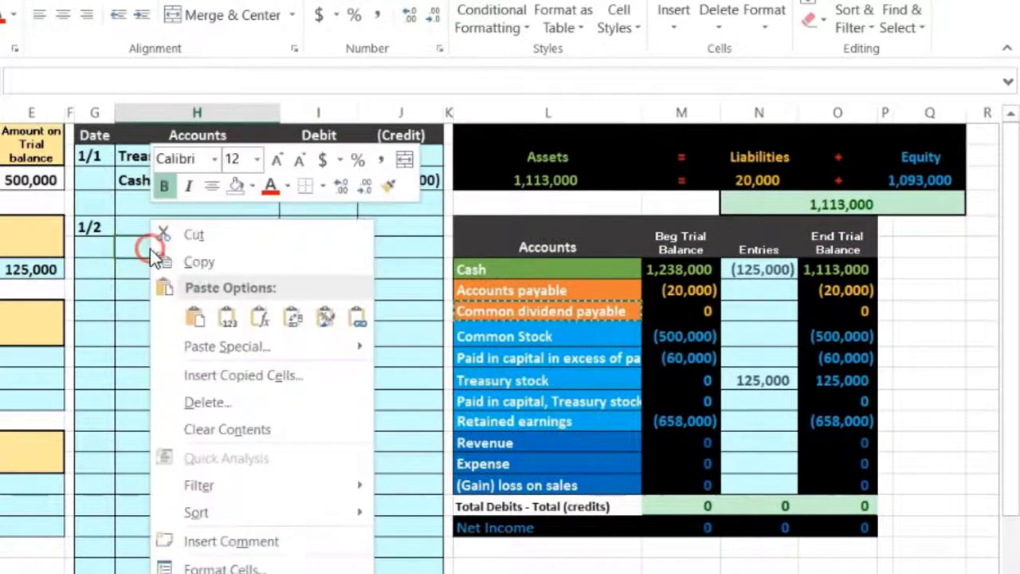
click(229, 322)
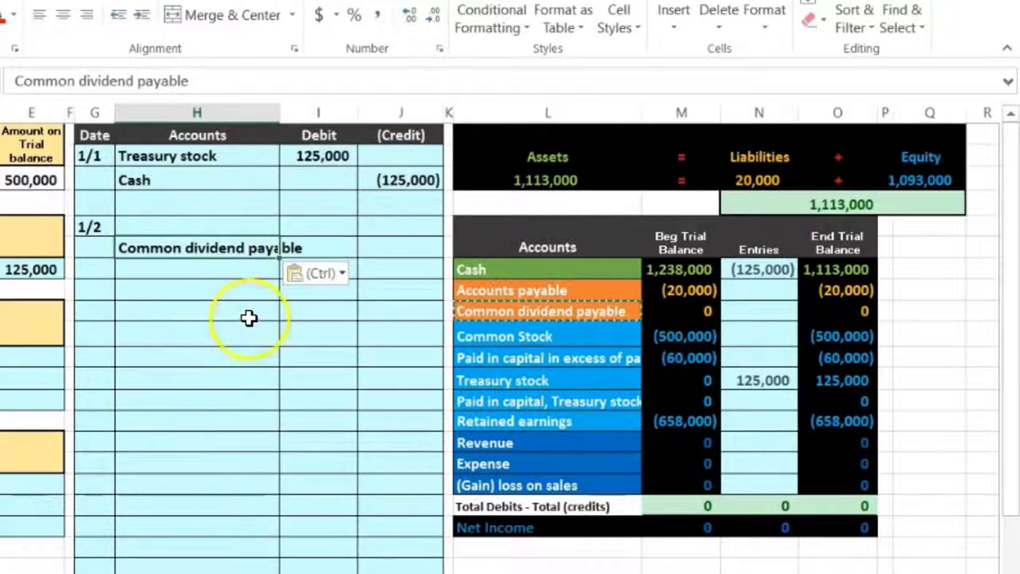
click(383, 245)
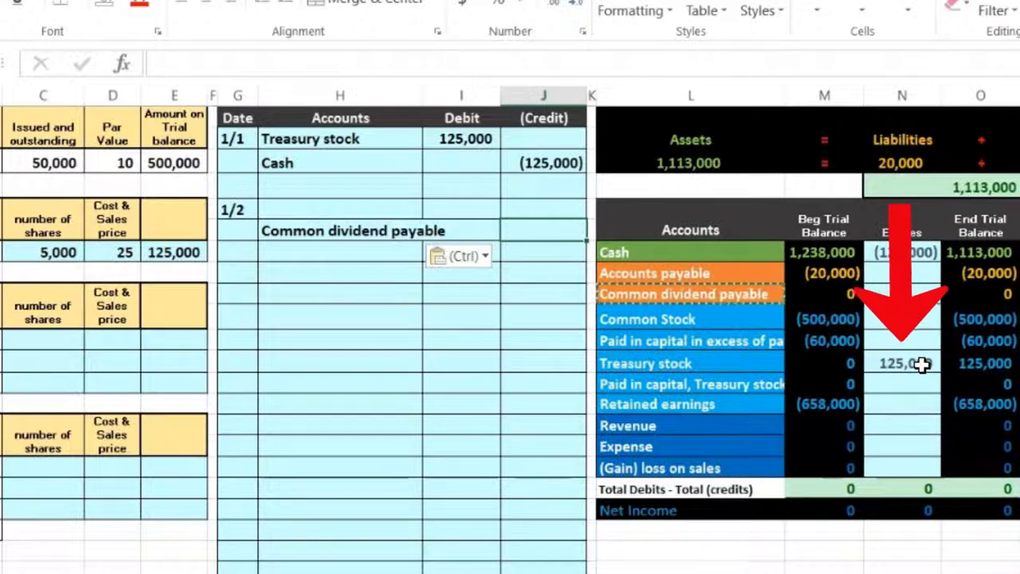
Review the treasury stock amount in Entries and launch Windows Calculator.
click(287, 465)
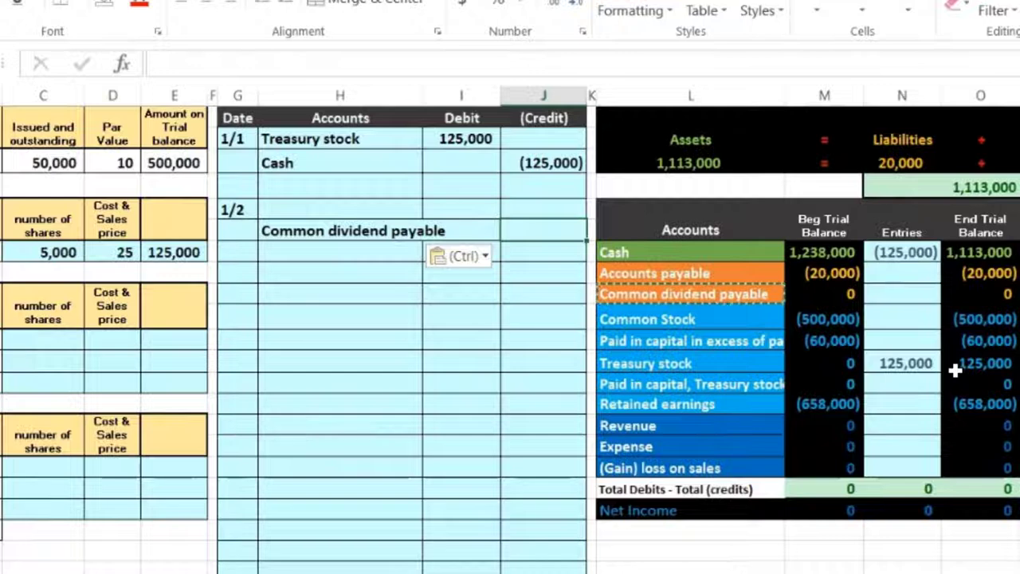
click(913, 374)
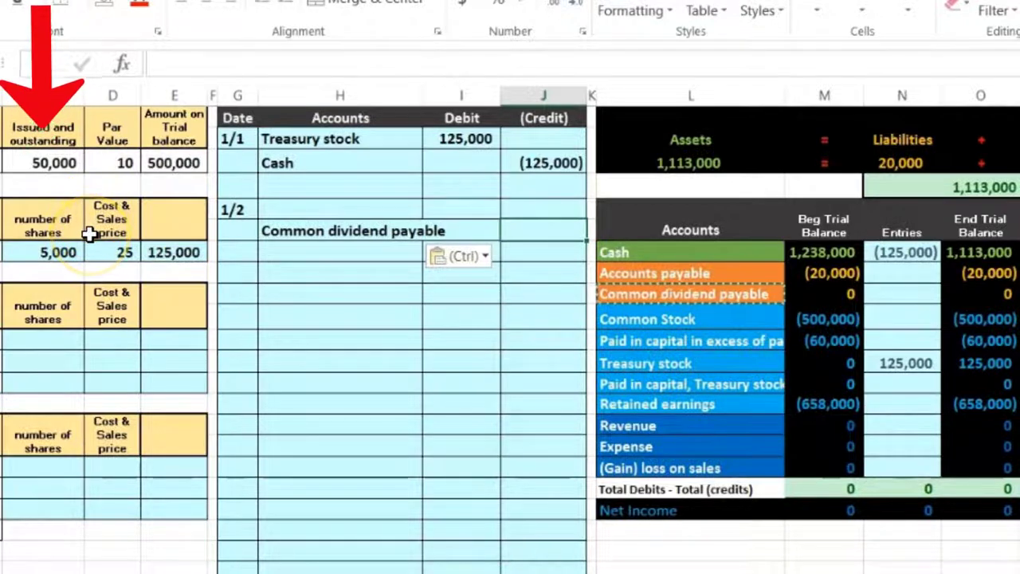
key(XF86Calculator)
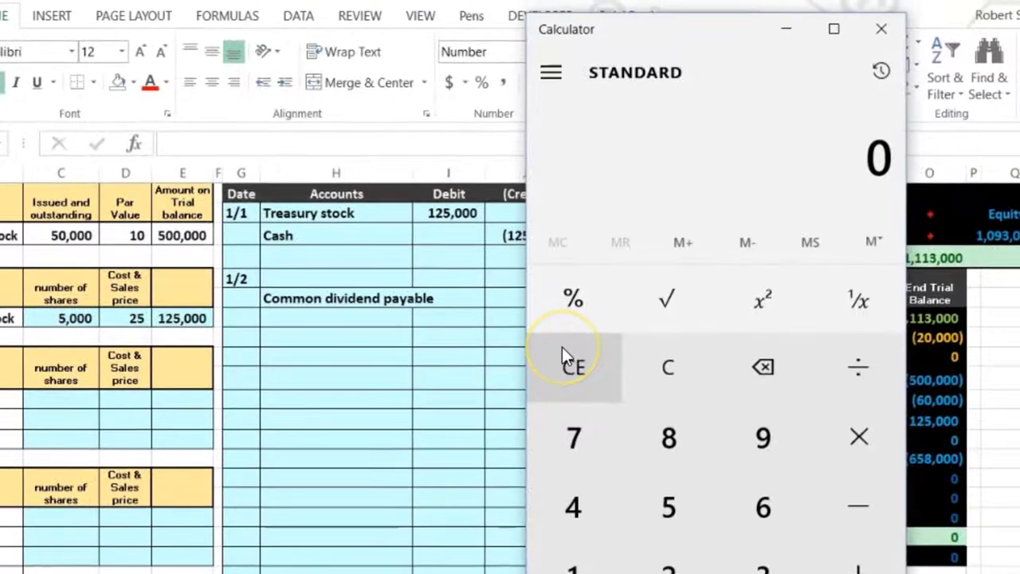
Calculate the dividend (50,000 − 5,000) × 2 = 90,000, then return to the Excel sheet.
text(50000 )
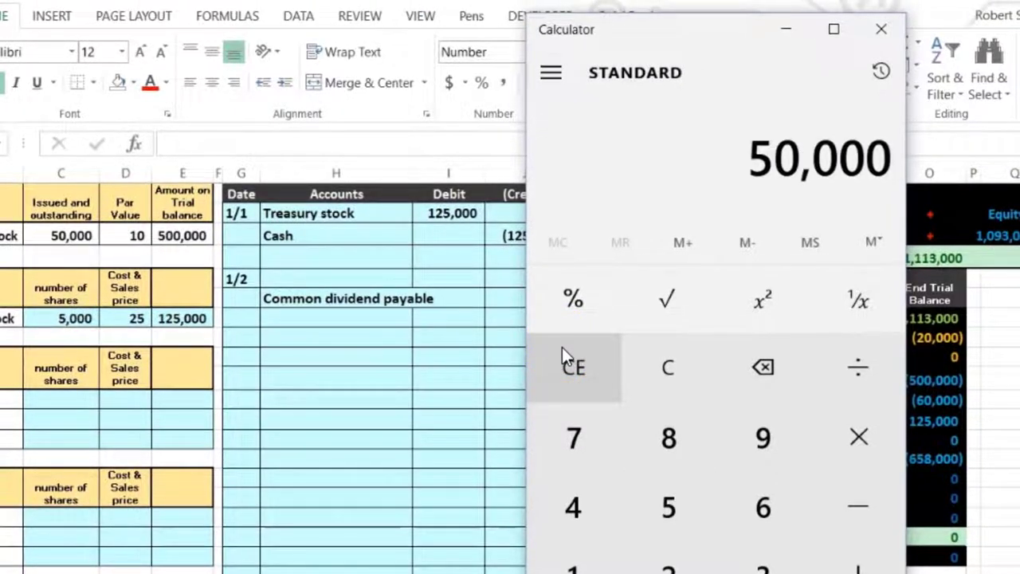
text(- 5,000)
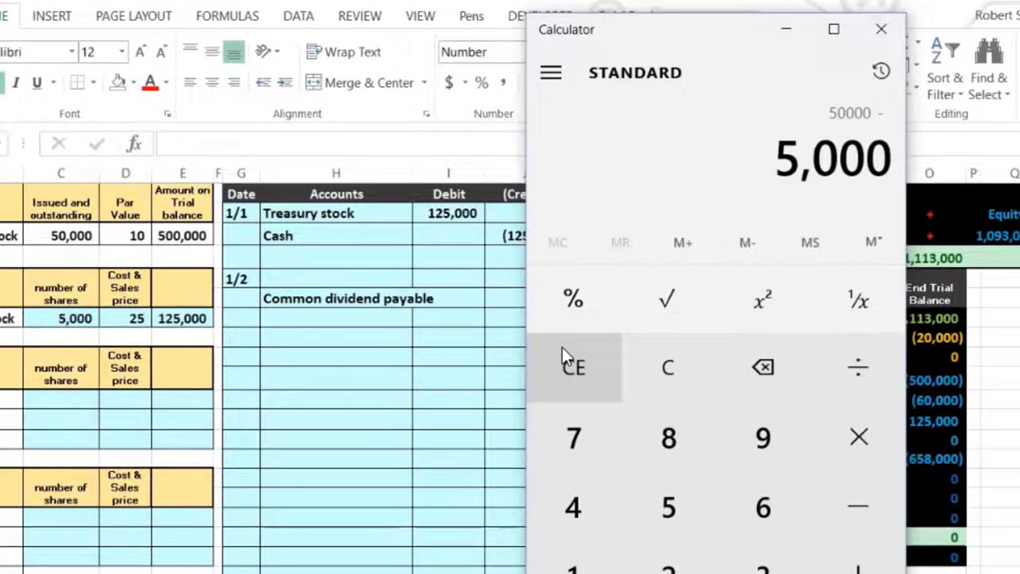
key(Return)
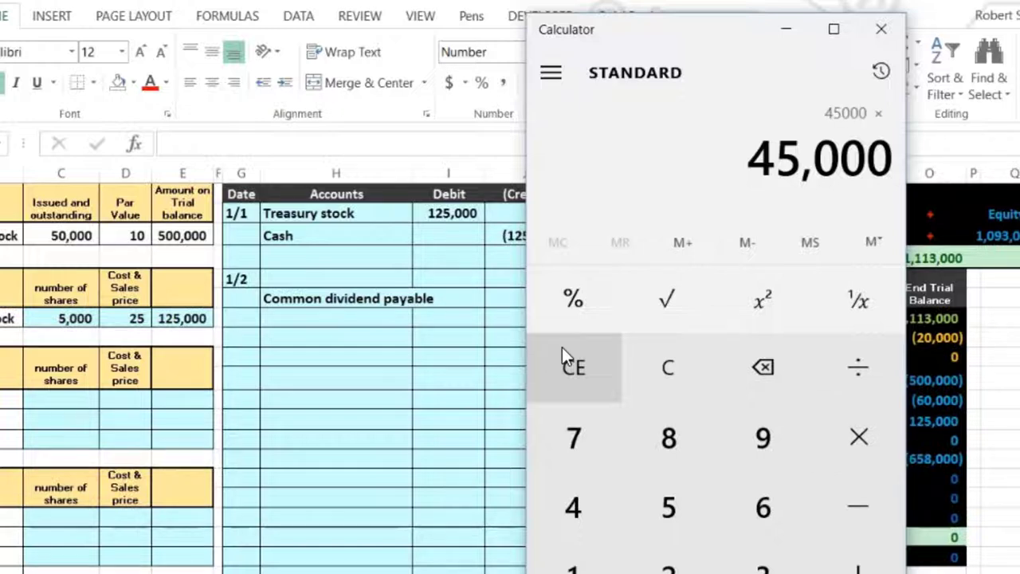
text(2)
key(Return)
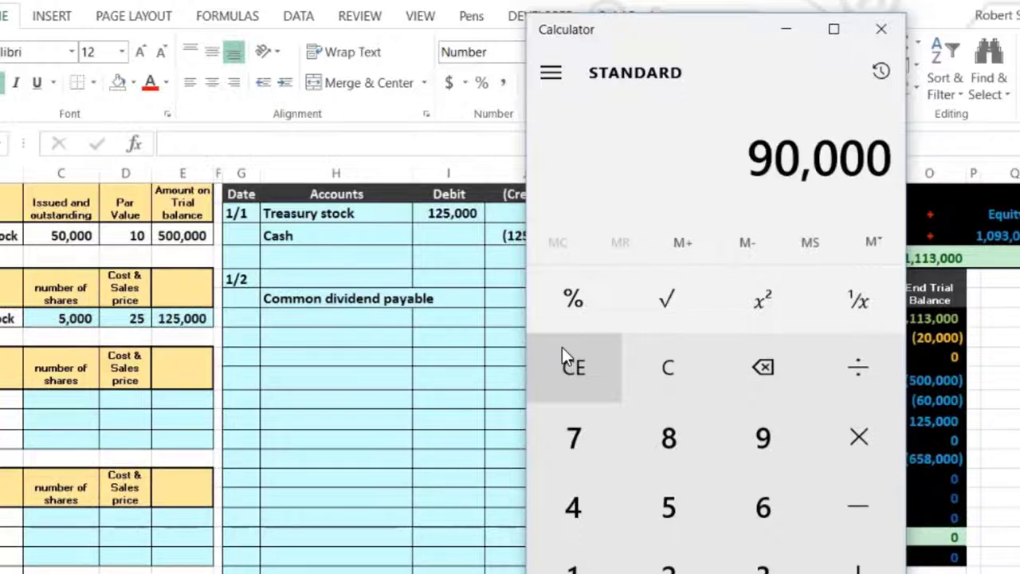
click(349, 405)
click(500, 307)
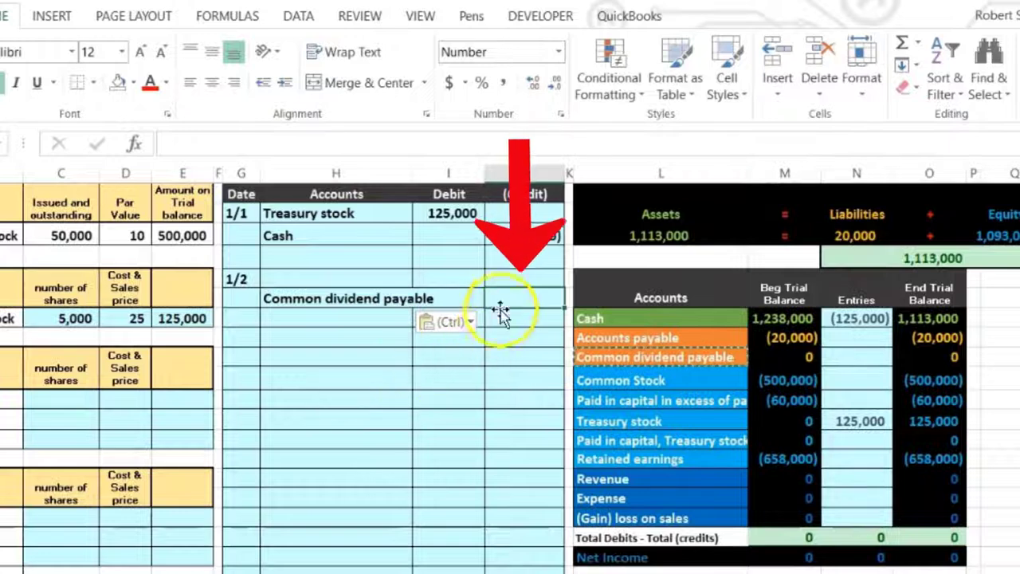
Credit Common dividend payable (90,000) using the formula =-(50000-5000)*2.
text(-)
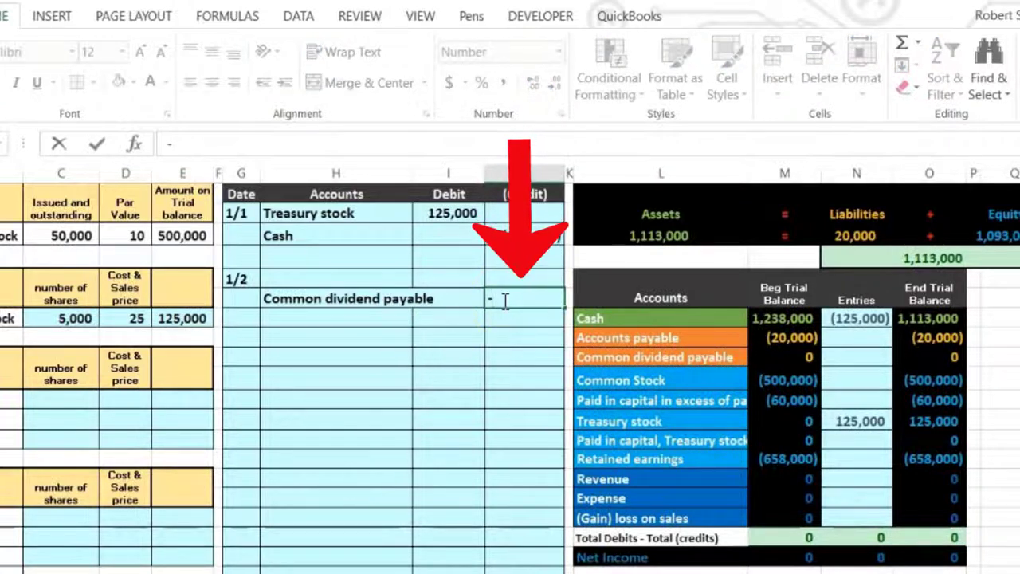
text(50000-5000)
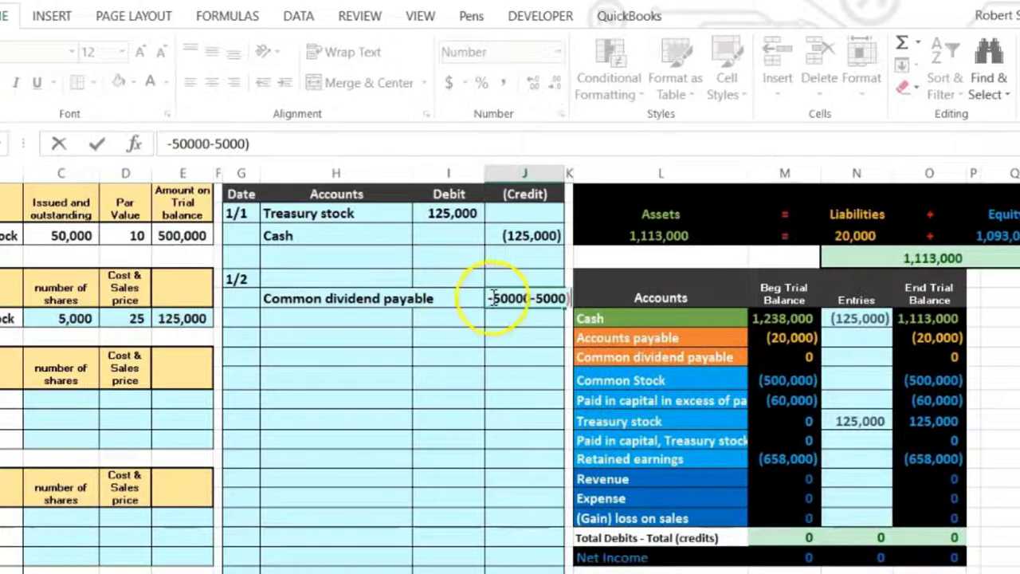
text(()
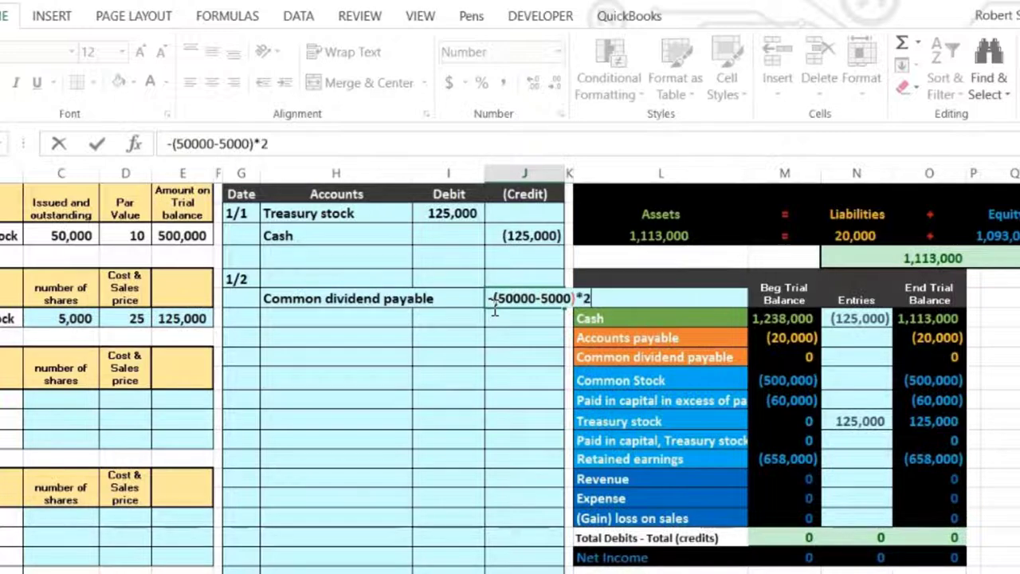
key(Return)
key(Up)
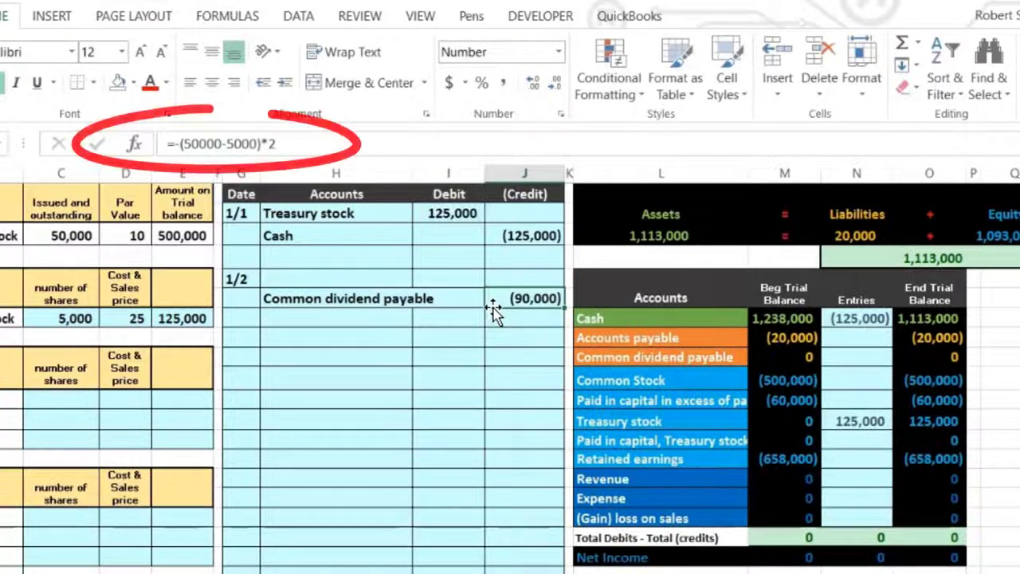
click(326, 256)
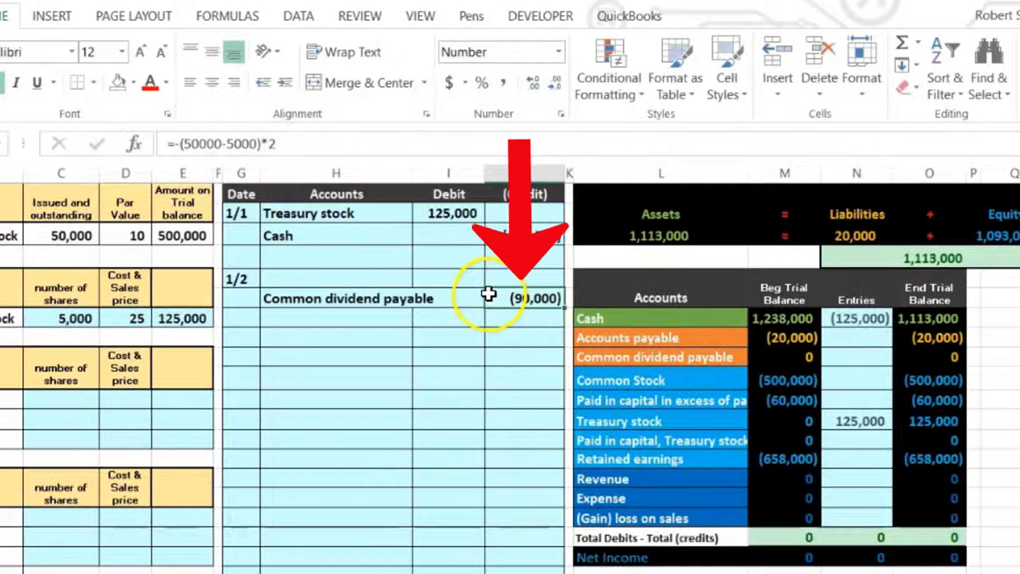
click(469, 276)
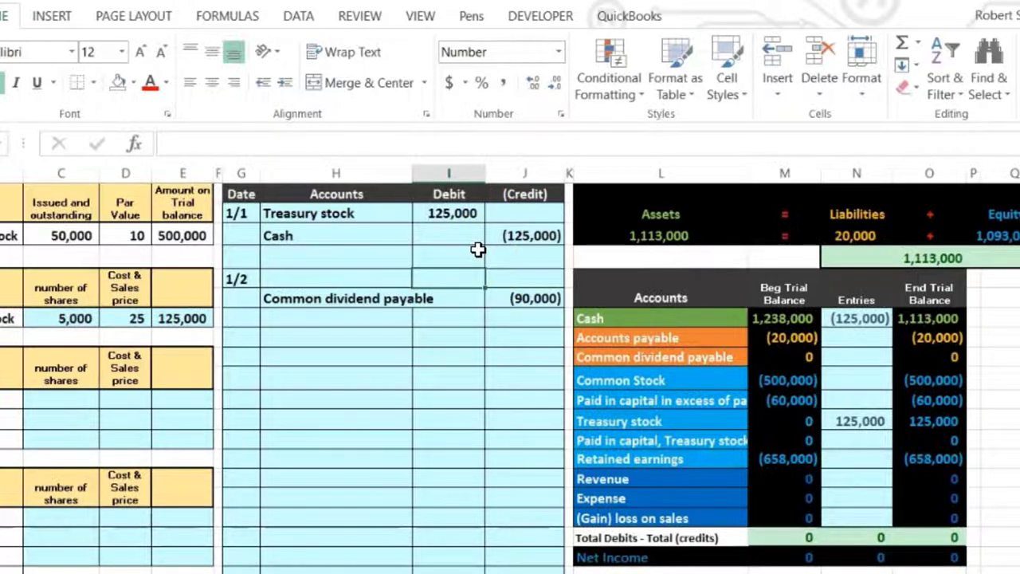
Enter a 90,000 debit on the first 1/2 journal line, balancing the dividend credit.
text(90000)
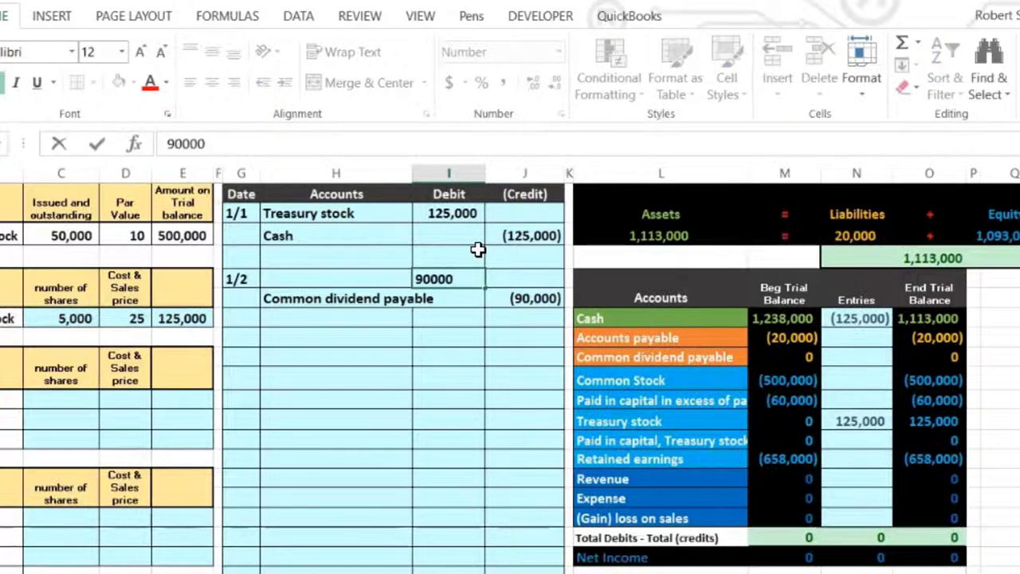
key(Return)
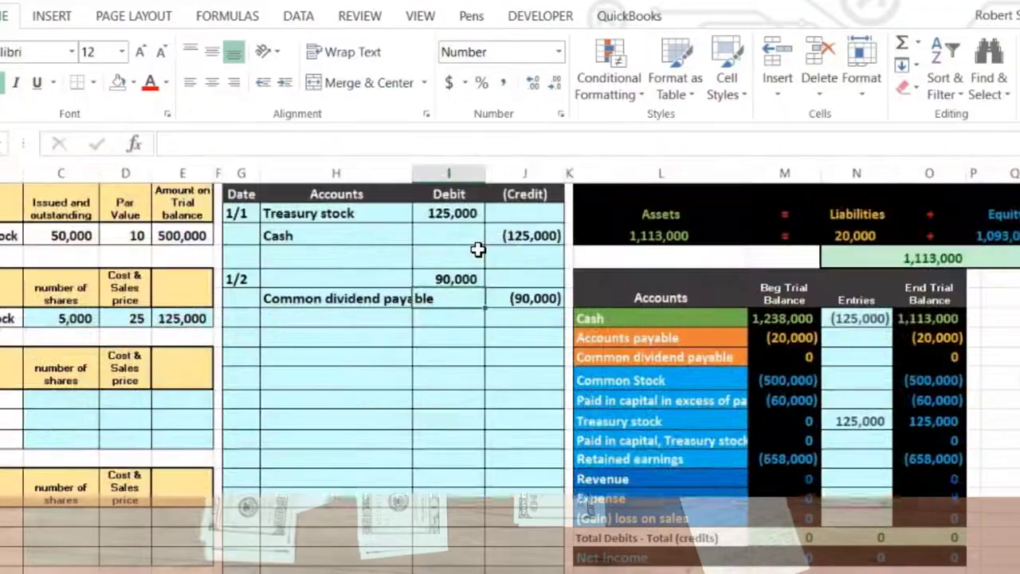
click(644, 464)
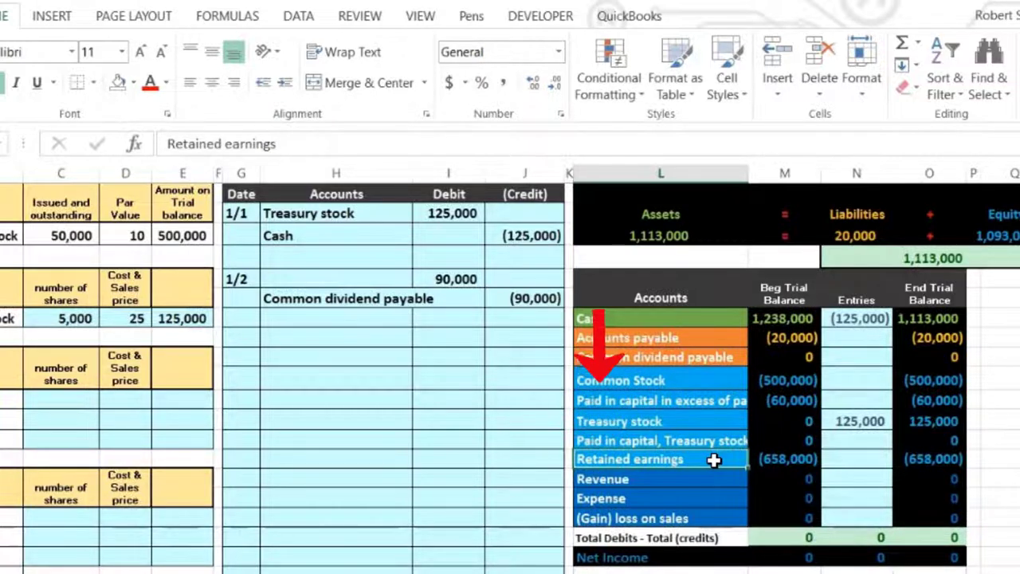
drag(722, 466, 909, 458)
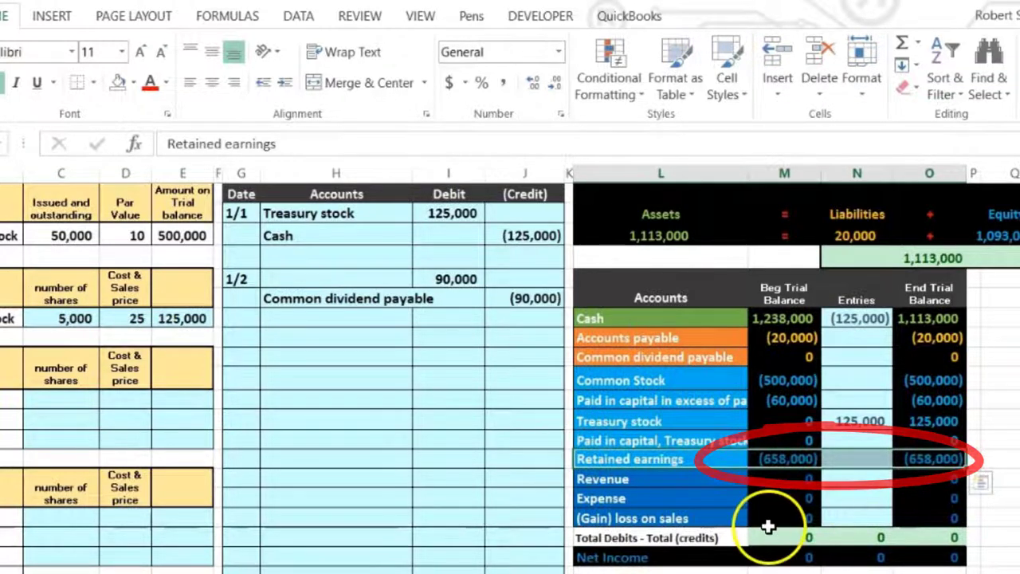
Name the 1/2 debit line Retained earnings by copying the account name from the trial balance.
right_click(690, 459)
key(Escape)
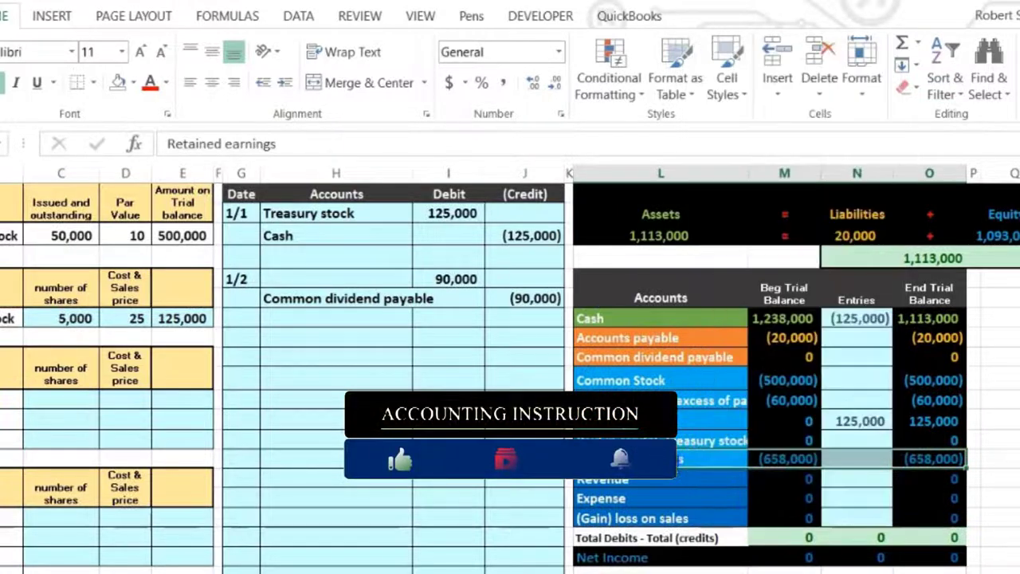
right_click(679, 461)
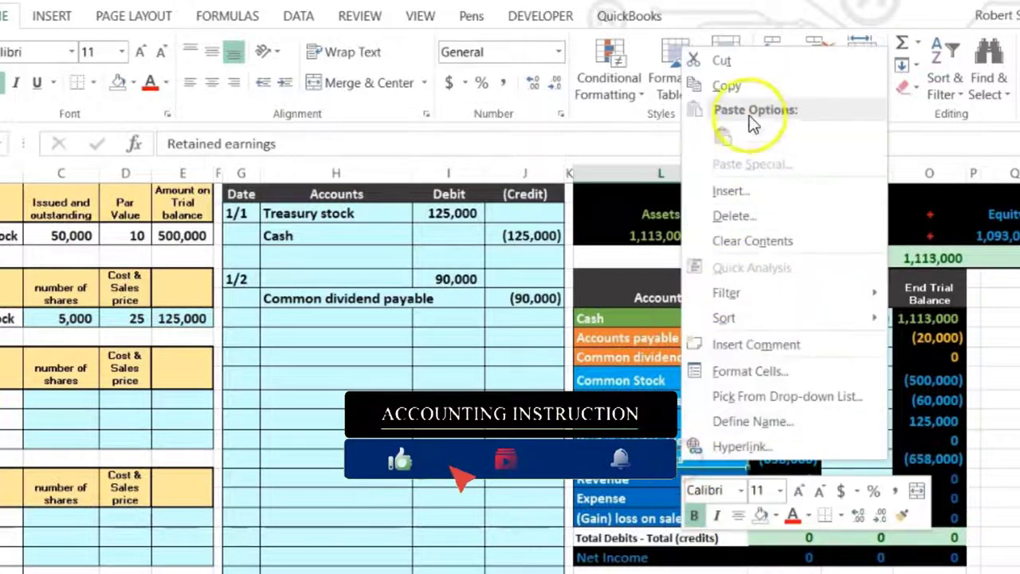
click(753, 85)
click(375, 279)
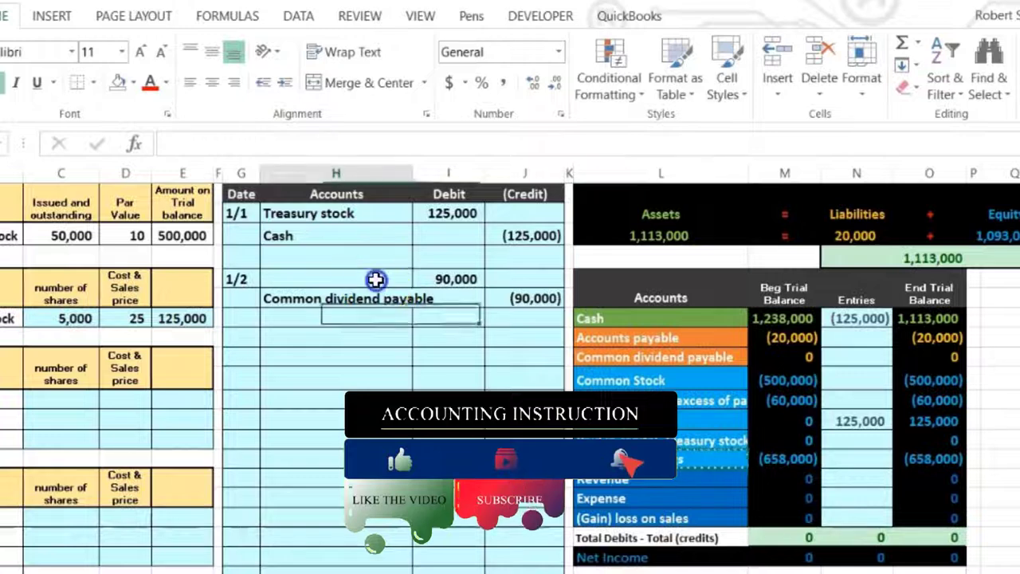
right_click(375, 279)
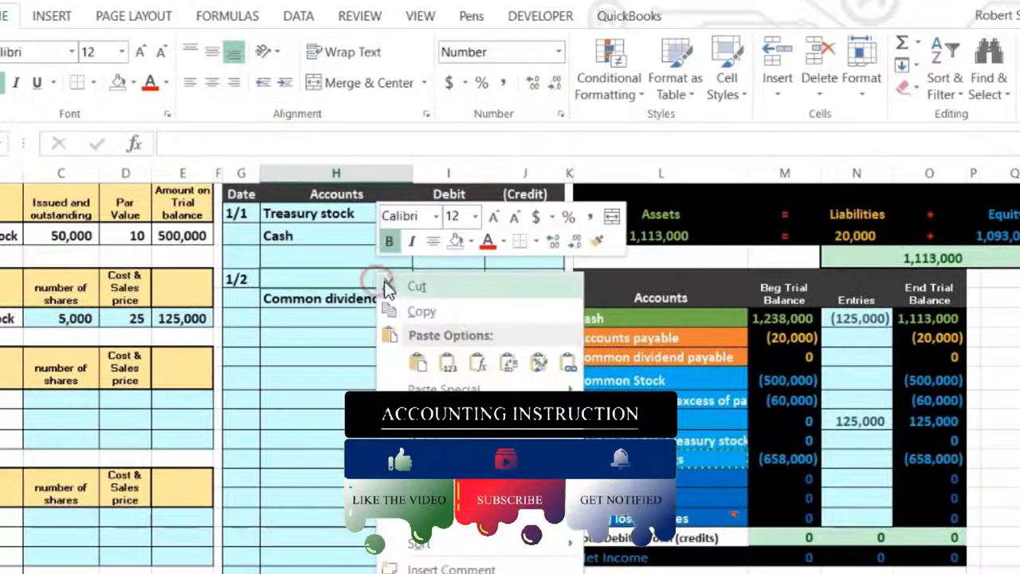
click(448, 364)
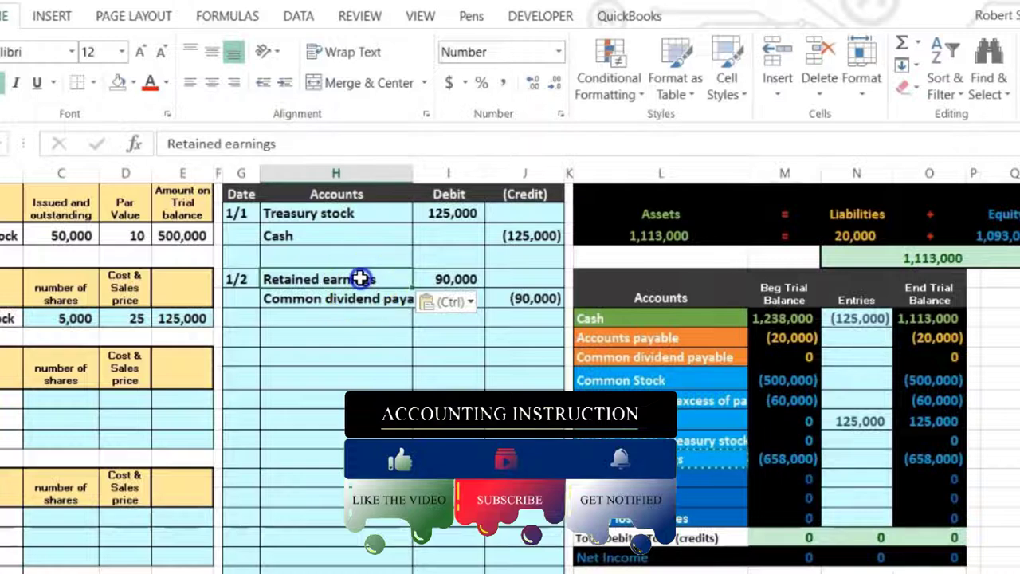
drag(405, 282, 427, 280)
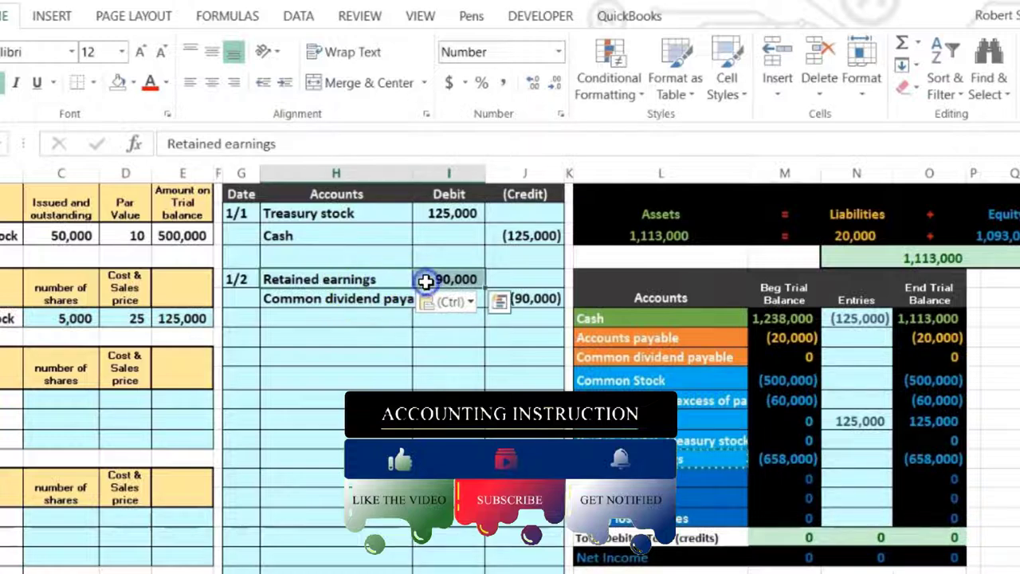
click(639, 451)
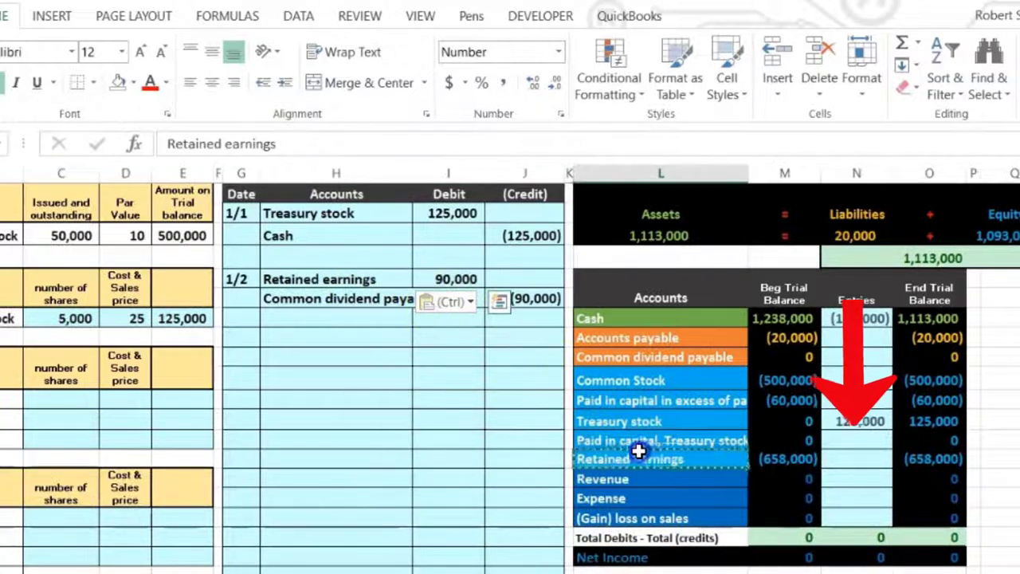
drag(638, 451, 758, 455)
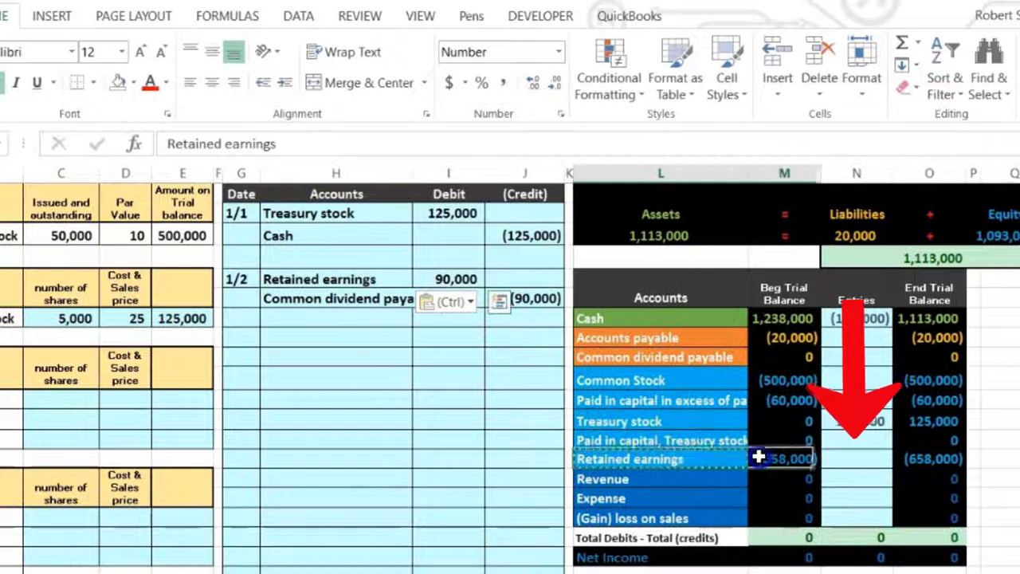
click(859, 461)
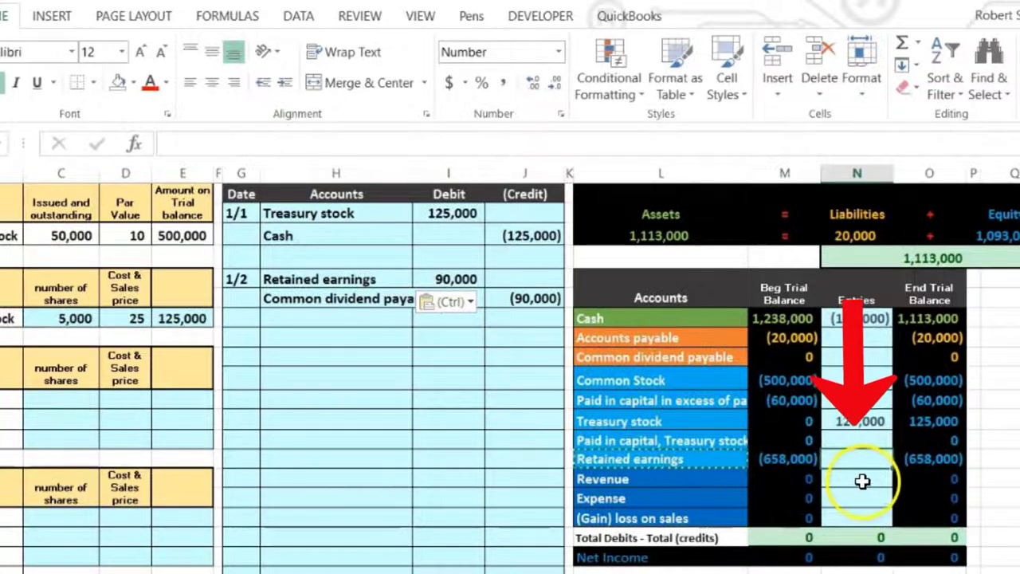
Post the 90,000 debit to Retained earnings' Entries with =I5.
text(=)
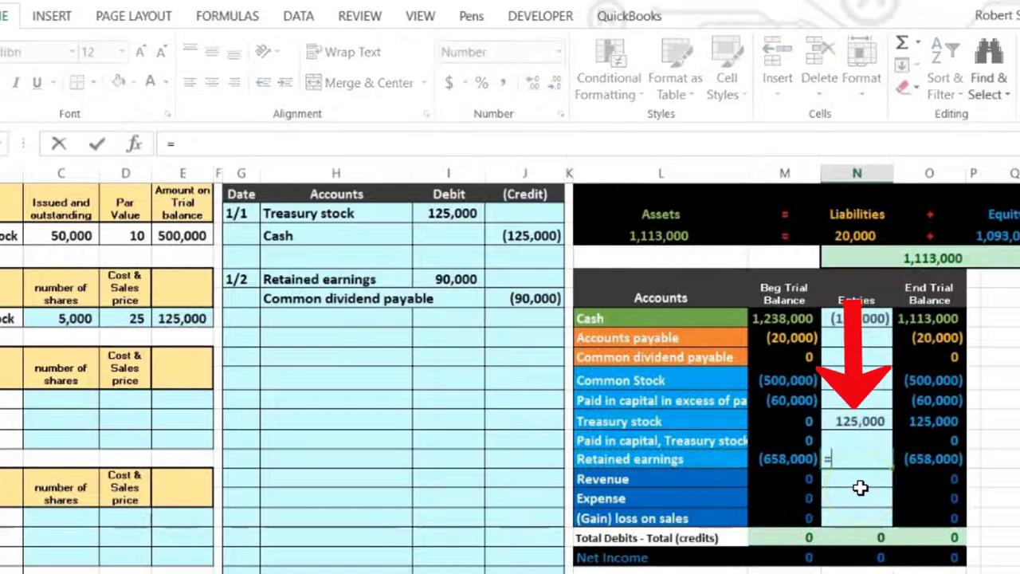
click(450, 279)
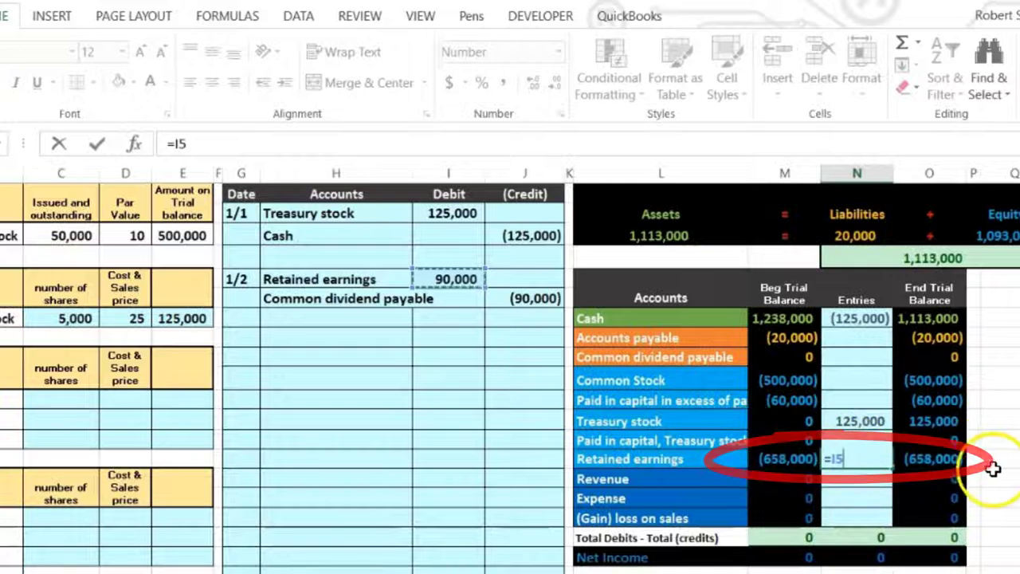
key(Return)
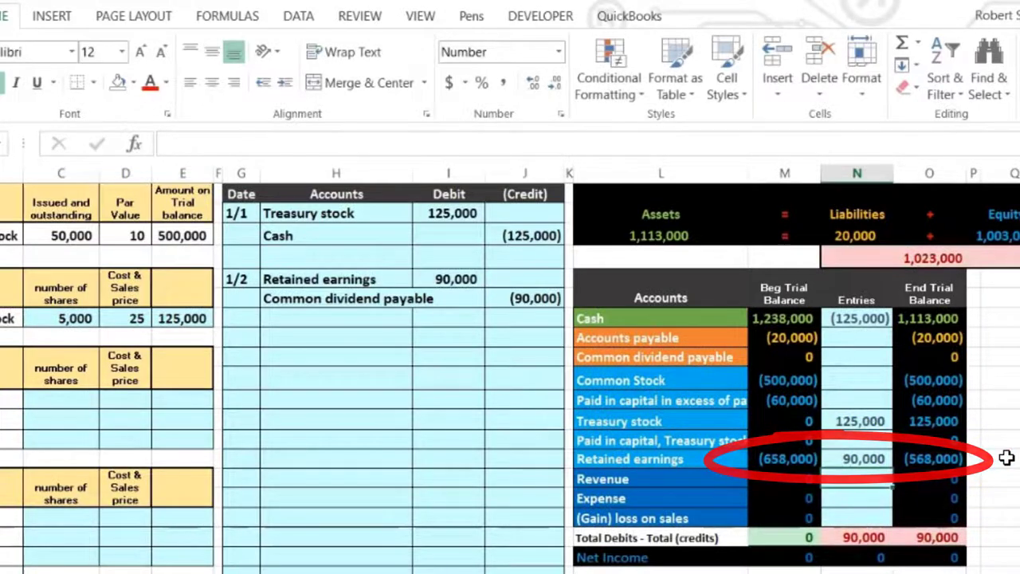
Post the (90,000) credit to Common dividend payable's Entries with =J6.
click(519, 337)
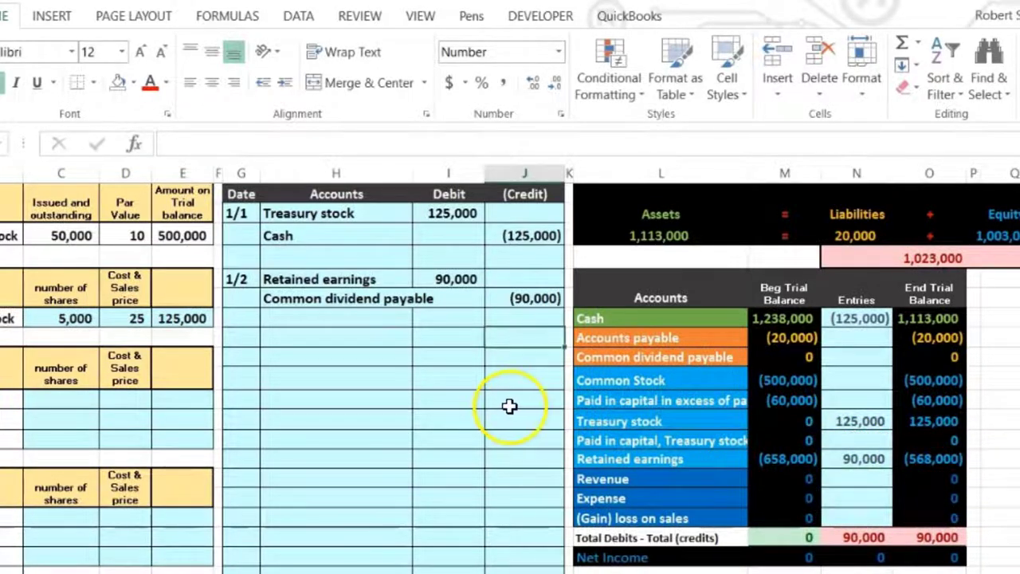
drag(359, 307, 511, 303)
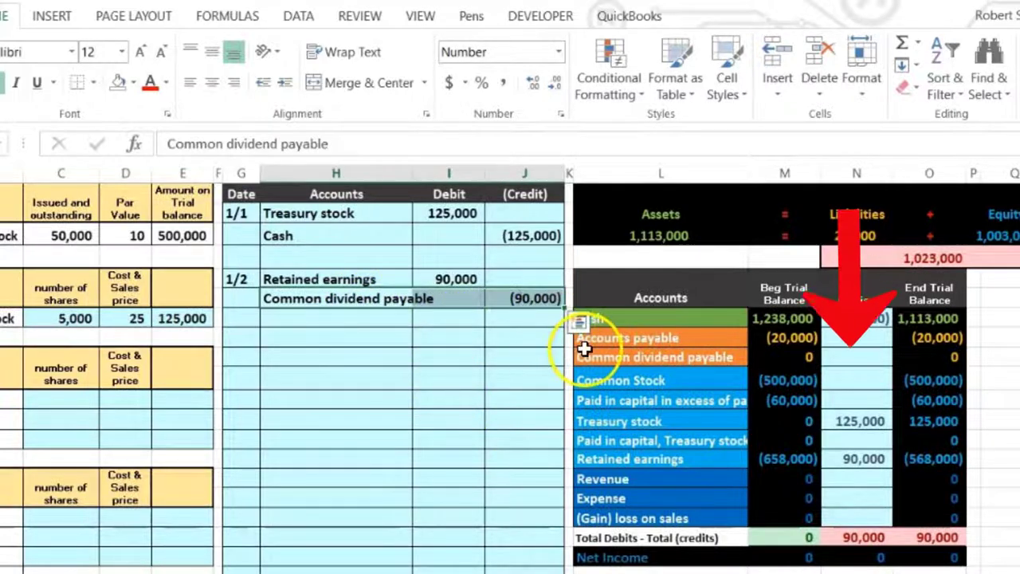
drag(587, 354, 765, 361)
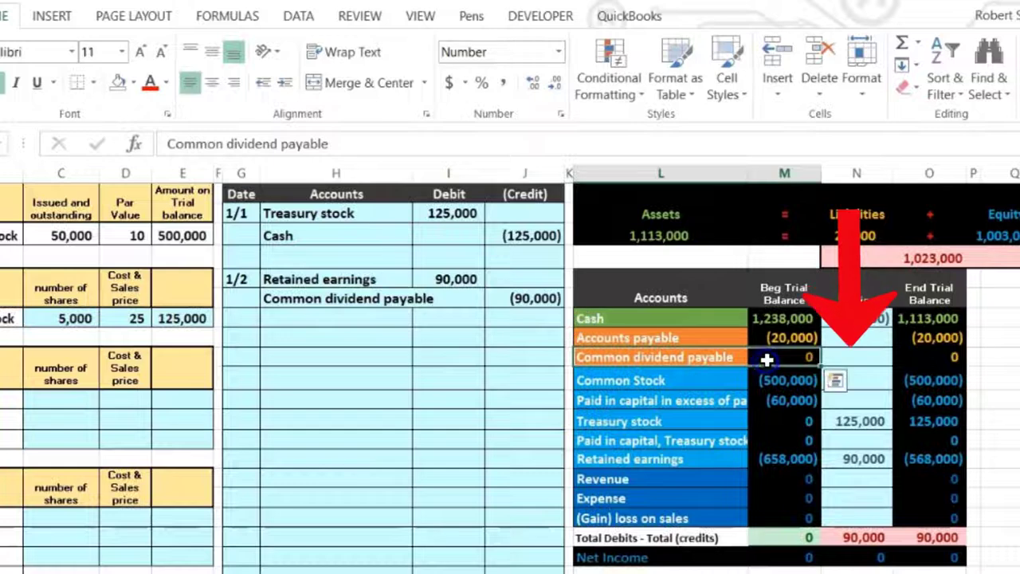
click(843, 357)
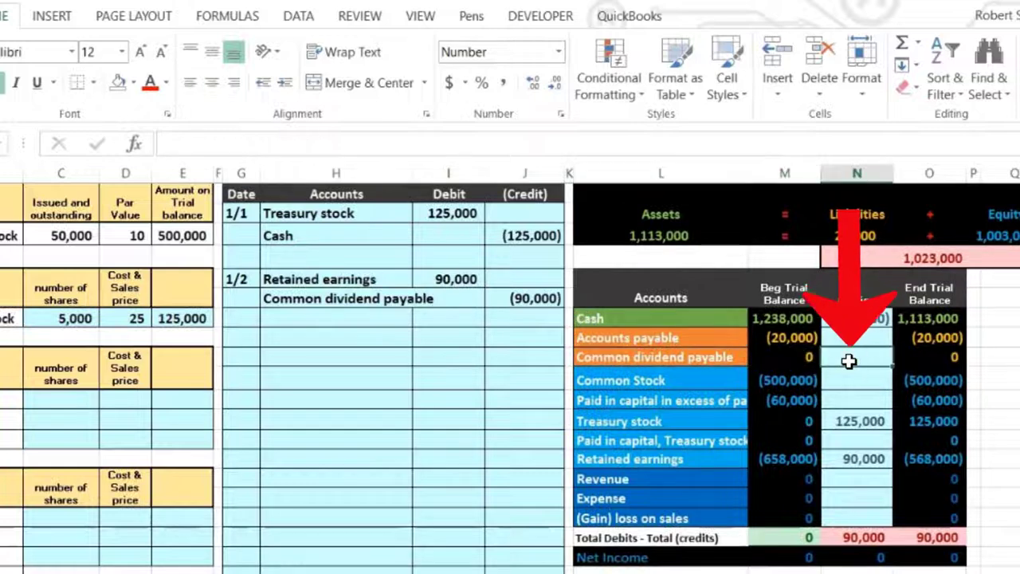
click(854, 380)
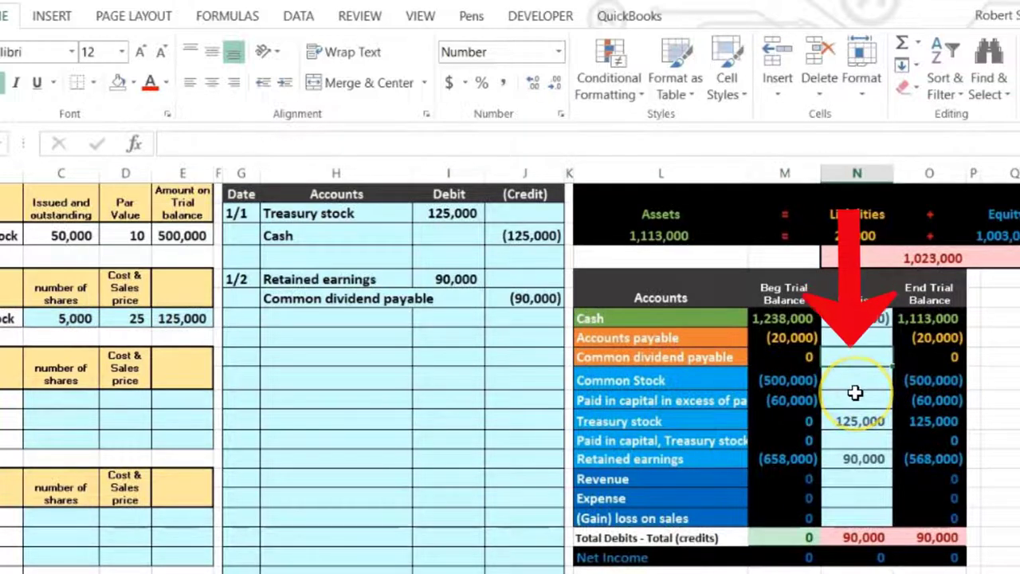
text(=)
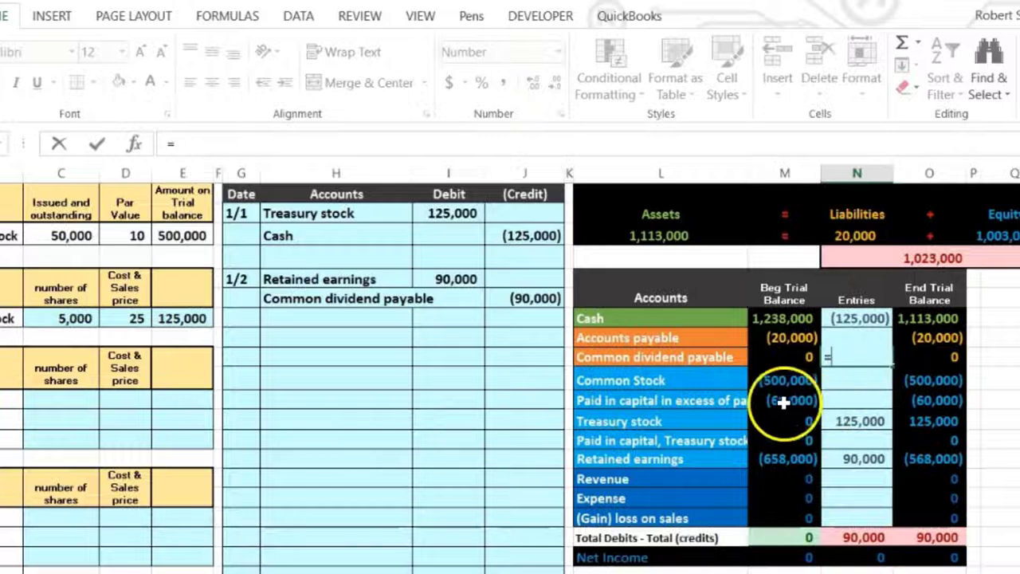
click(545, 303)
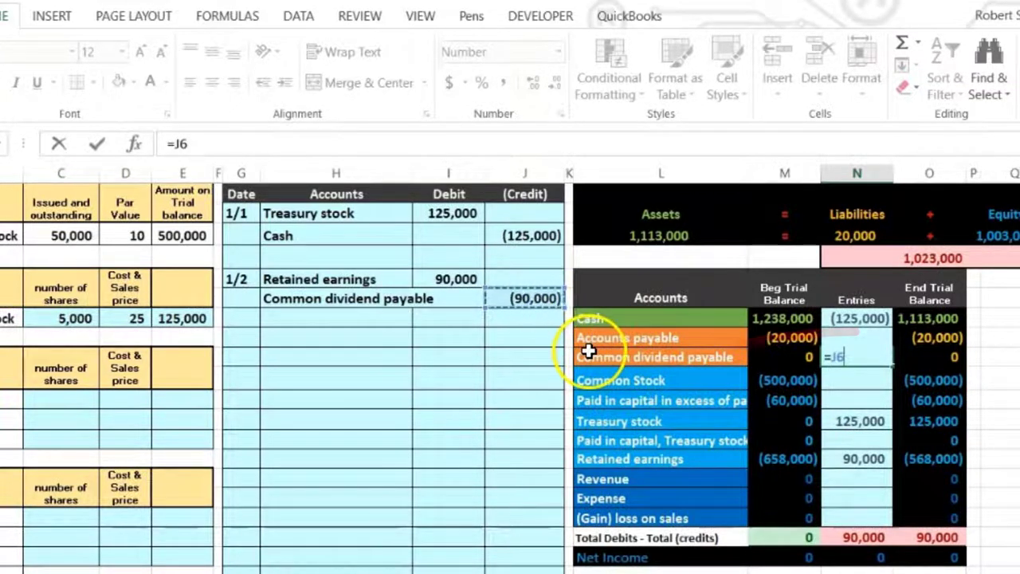
drag(589, 350, 988, 358)
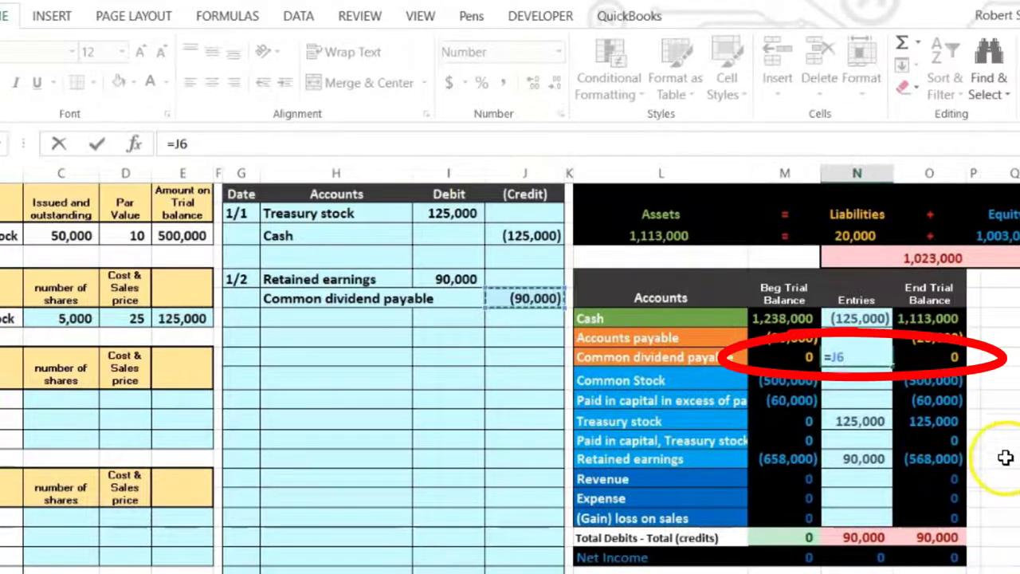
key(Return)
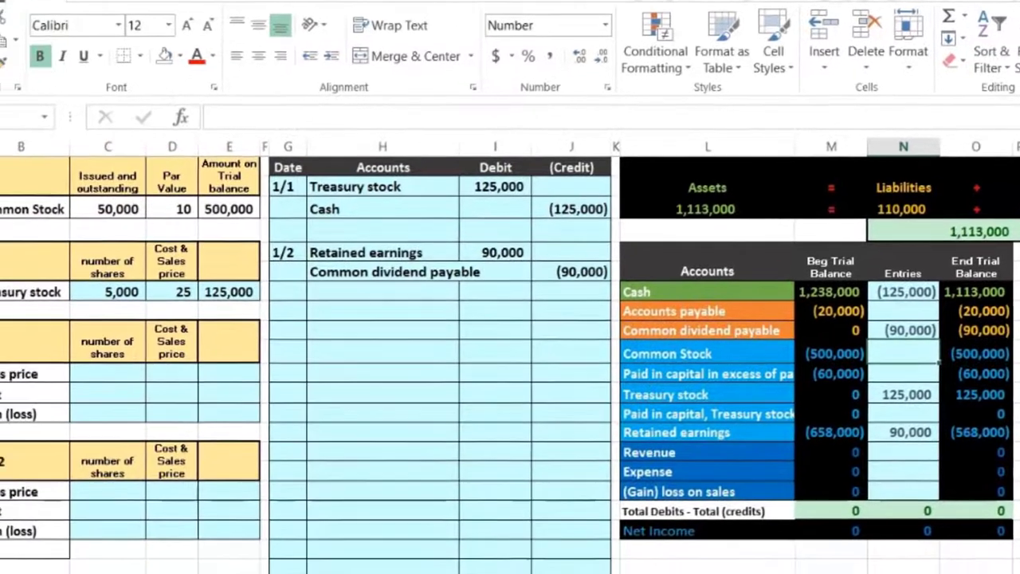
key(Left)
key(Left)
key(Left)
key(Left)
key(Left)
key(Left)
key(Left)
key(Left)
key(Left)
key(Left)
key(Left)
key(Left)
key(Left)
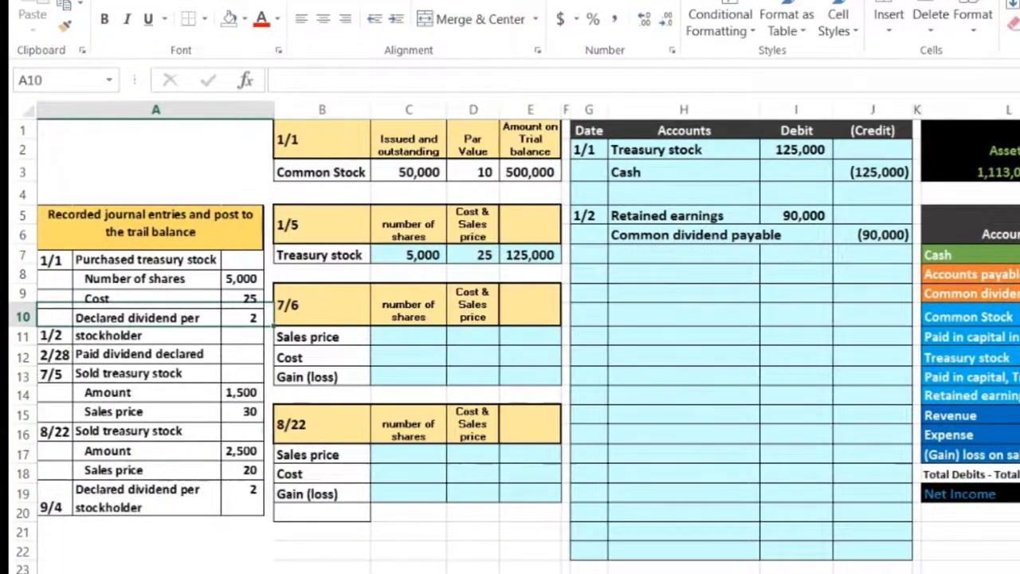
Date the next empty journal row 2/28 in cell G8.
key(Right)
key(Right)
key(Right)
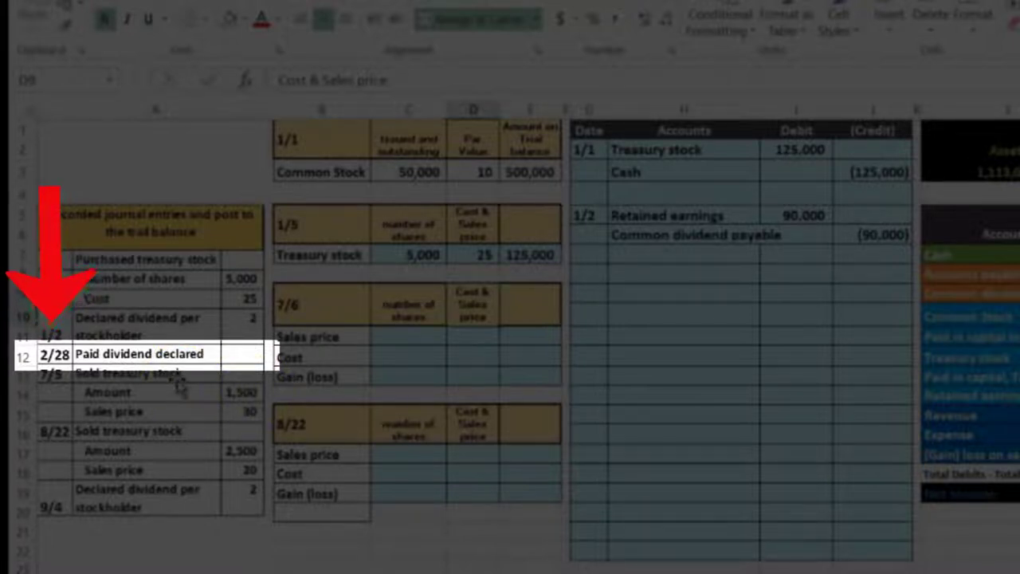
click(588, 274)
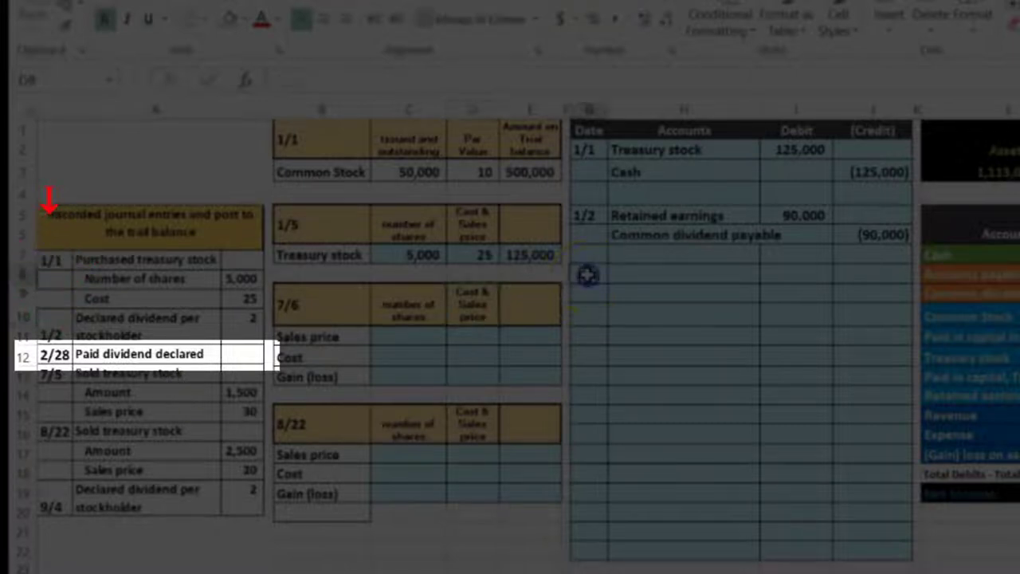
text(2/28)
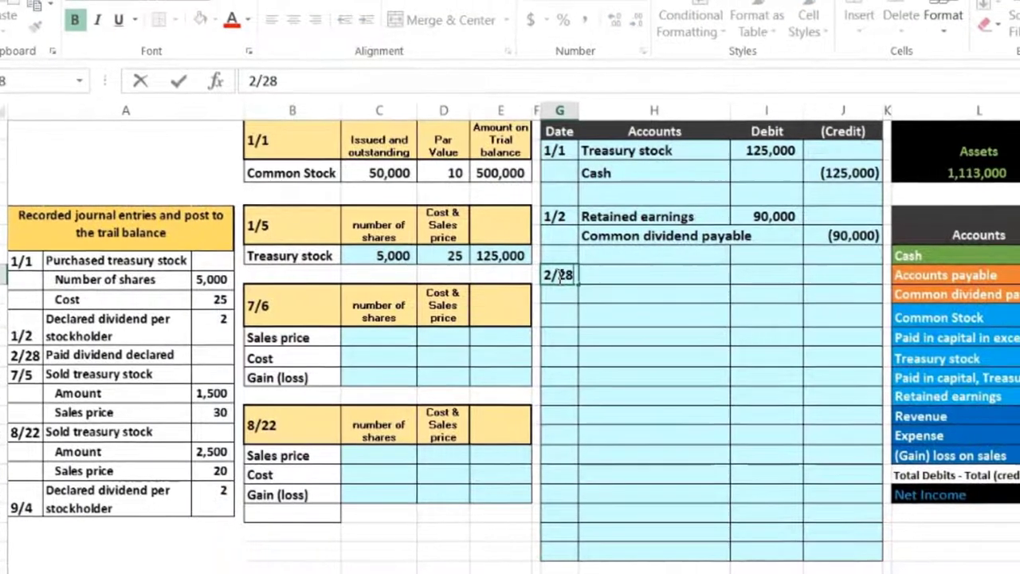
key(Return)
key(Tab)
key(Up)
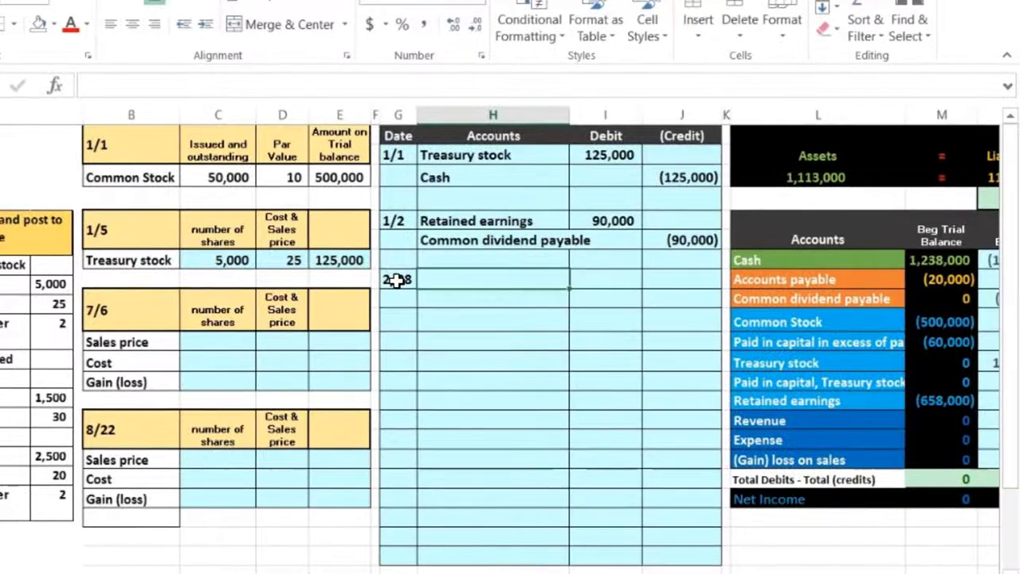
key(Right)
key(Right)
key(Right)
key(Right)
key(Right)
key(Right)
key(Right)
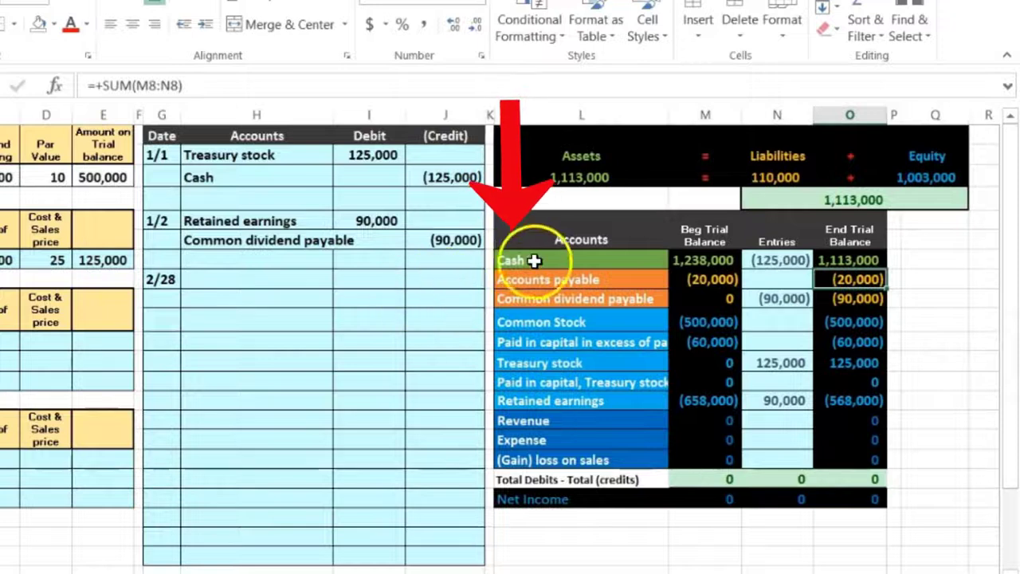
Paste Cash as a plain value into the account cell below the 2/28 date.
drag(534, 259, 684, 258)
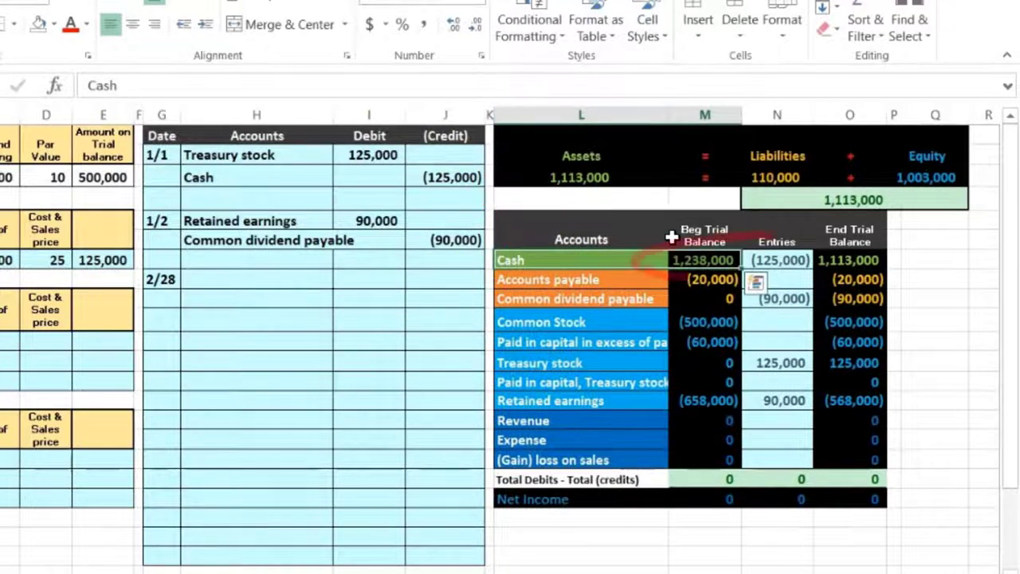
click(843, 260)
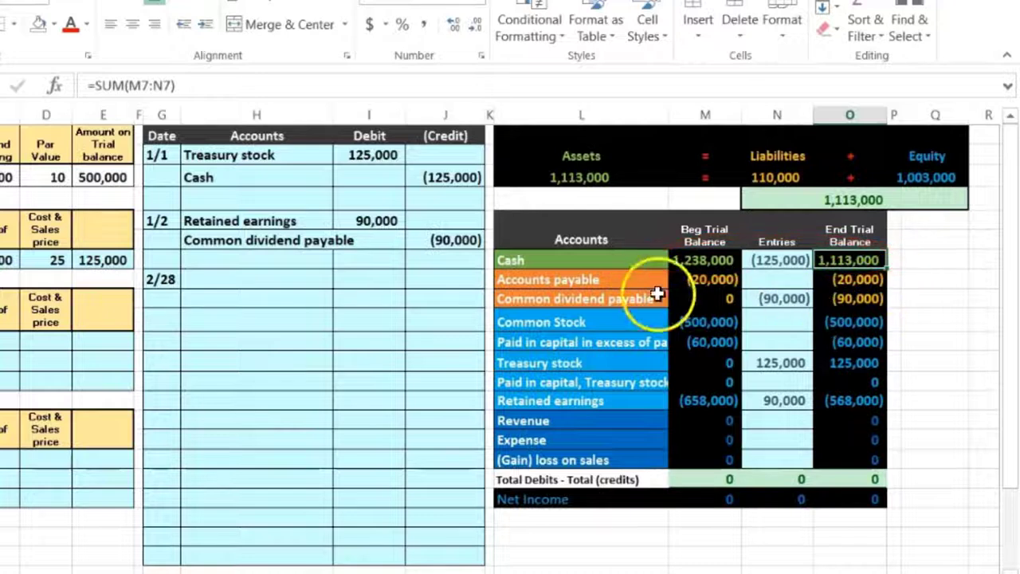
click(534, 262)
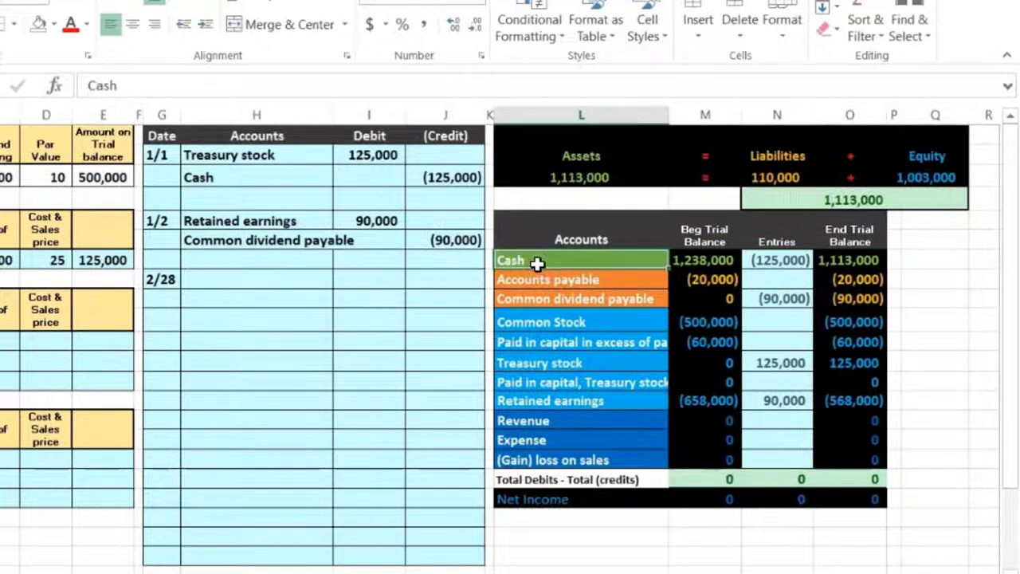
right_click(539, 267)
click(583, 254)
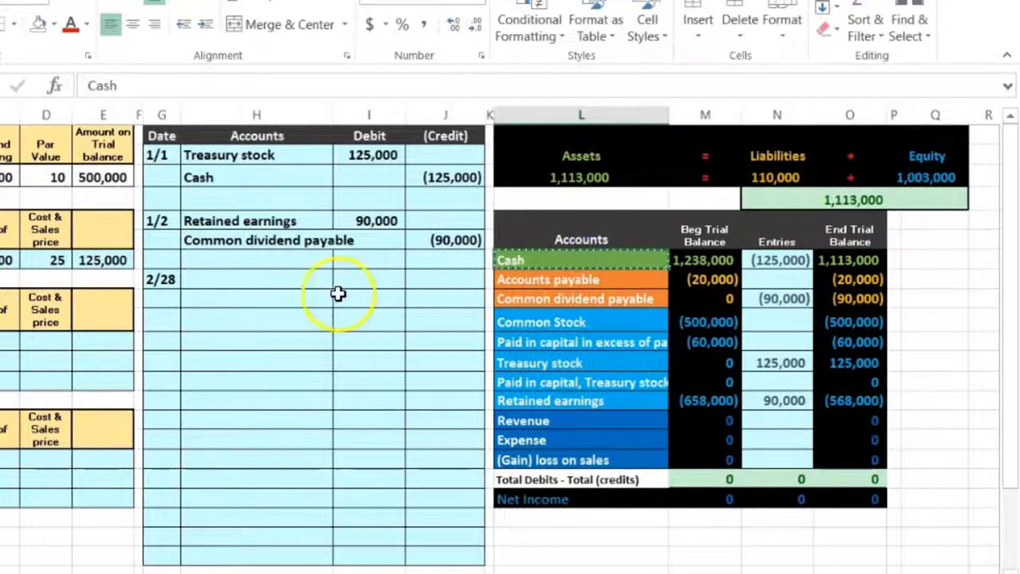
click(199, 300)
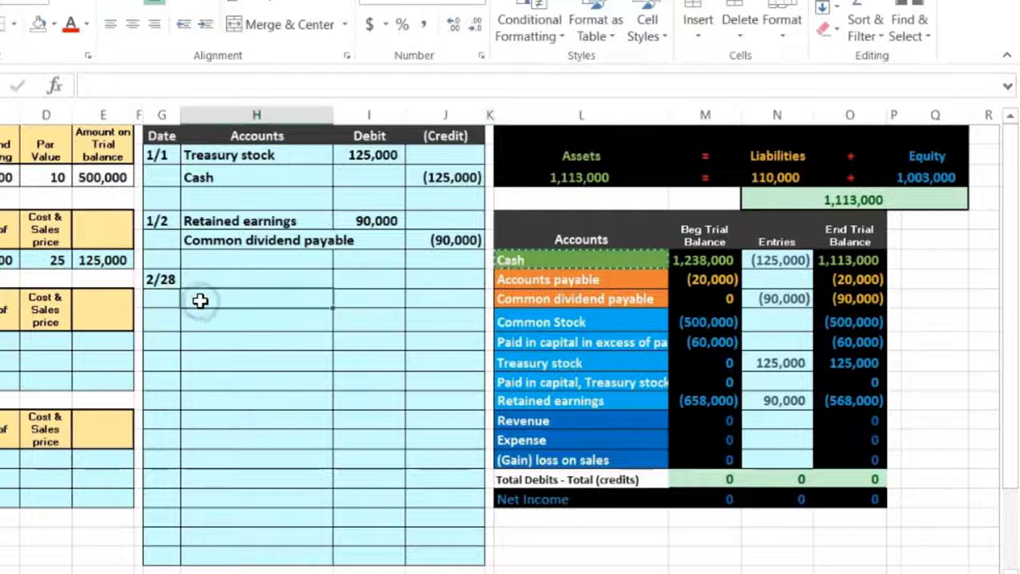
right_click(199, 300)
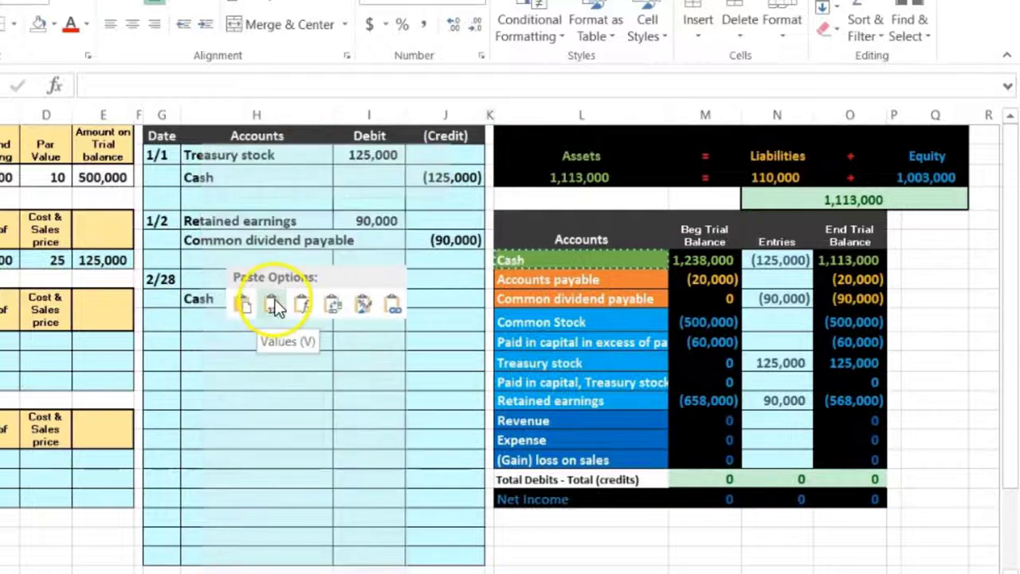
click(271, 305)
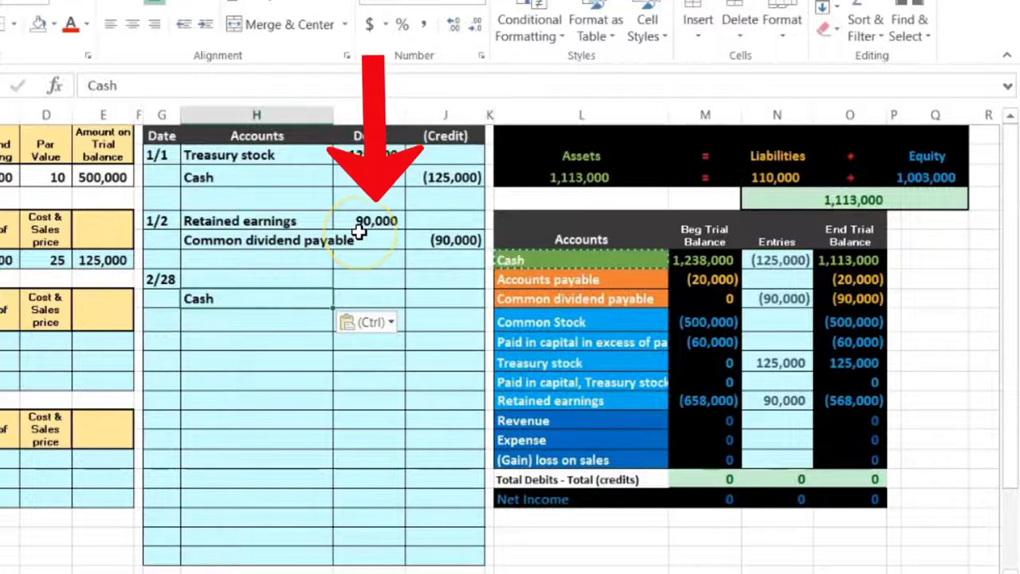
Credit Cash (90,000) and enter a 90,000 debit on the 2/28 row.
click(429, 296)
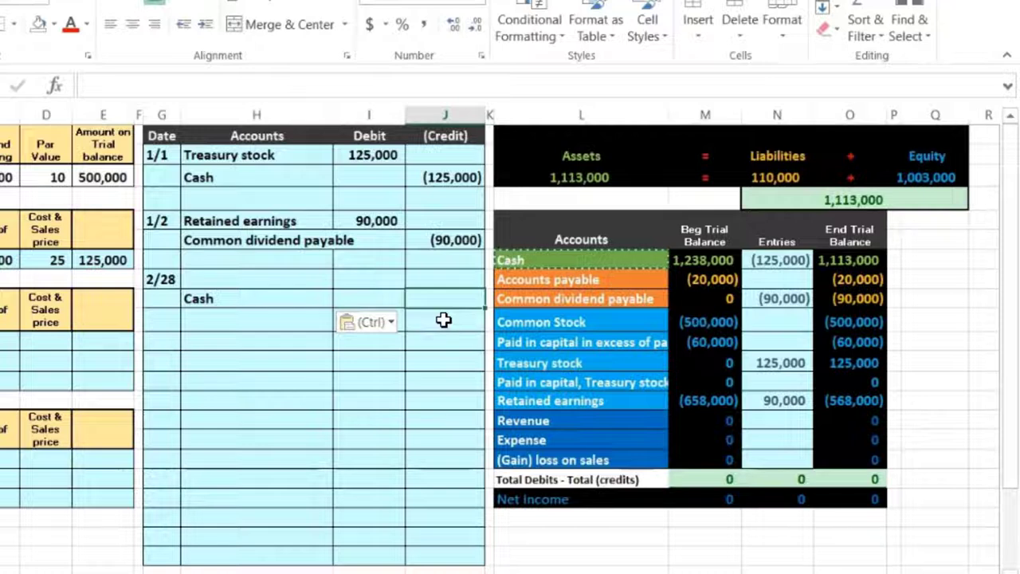
text(-90000)
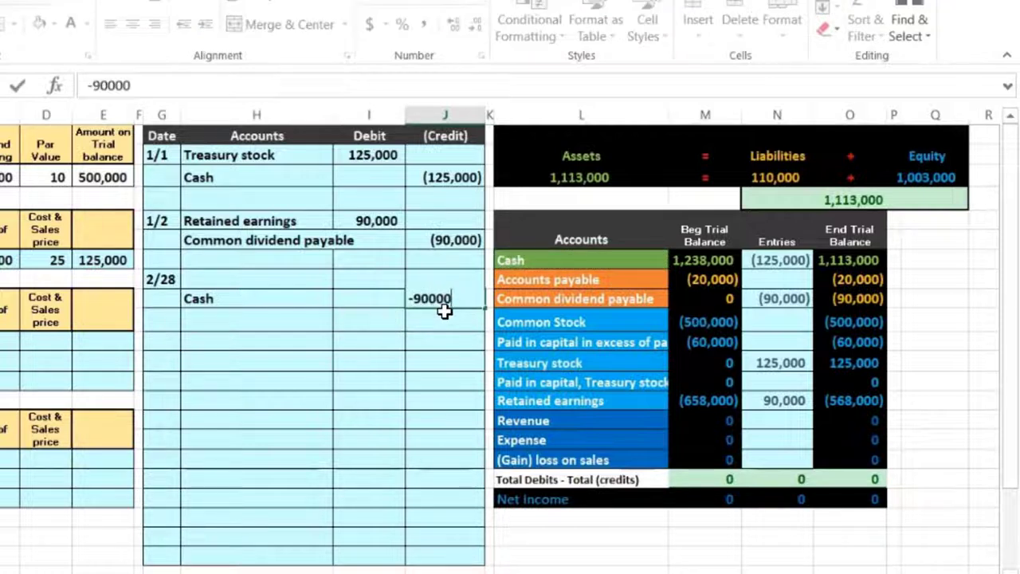
key(Return)
key(Up)
key(Left)
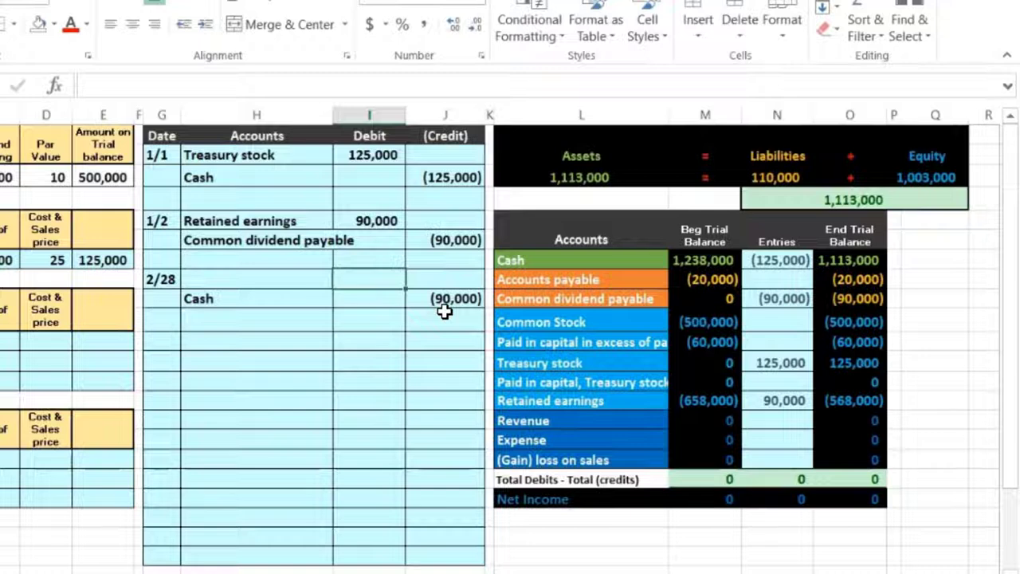
text(90,000)
key(Return)
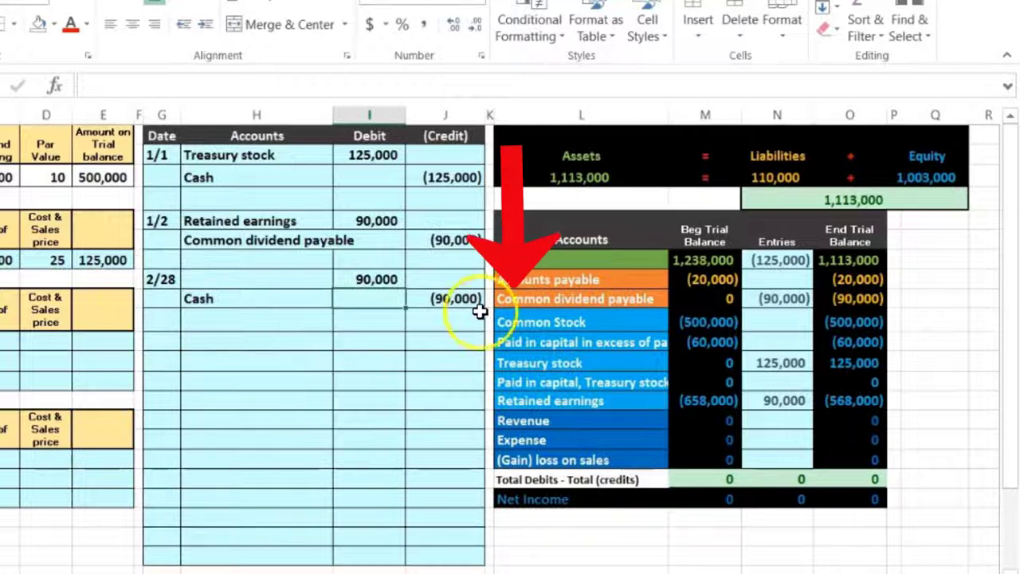
drag(527, 297, 847, 297)
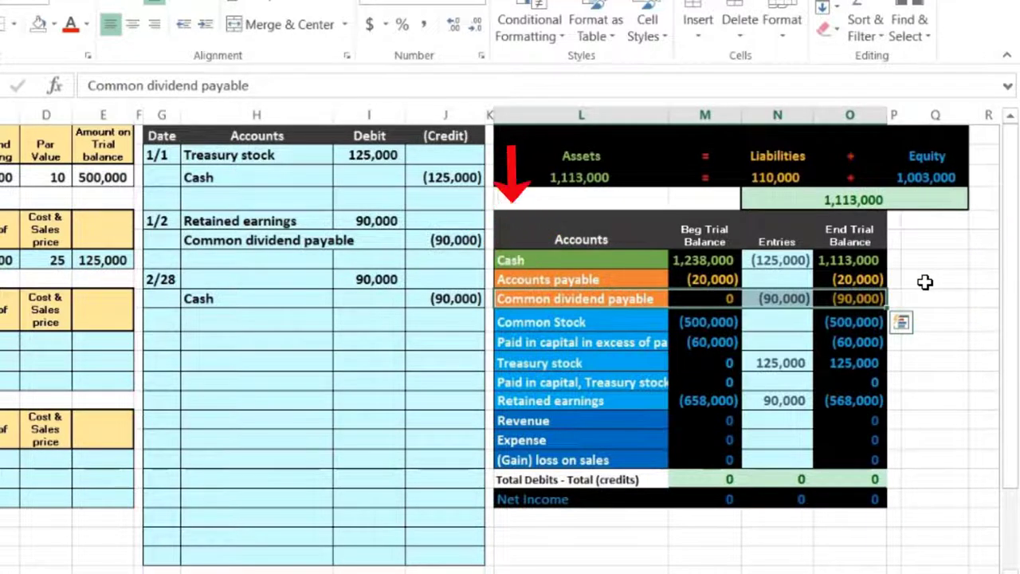
Paste Common dividend payable as a value into the 2/28 debit line's account cell.
click(869, 294)
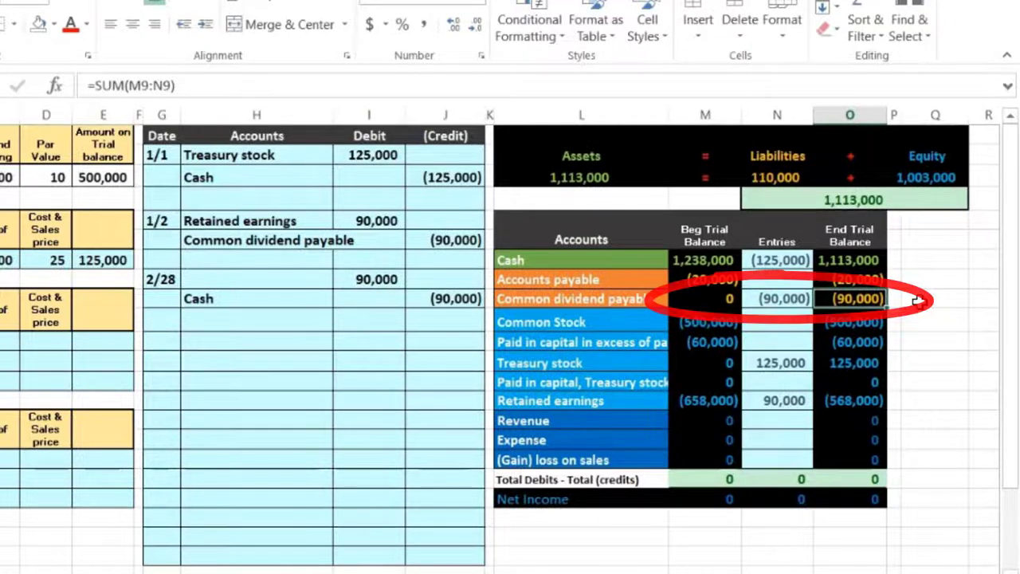
click(697, 317)
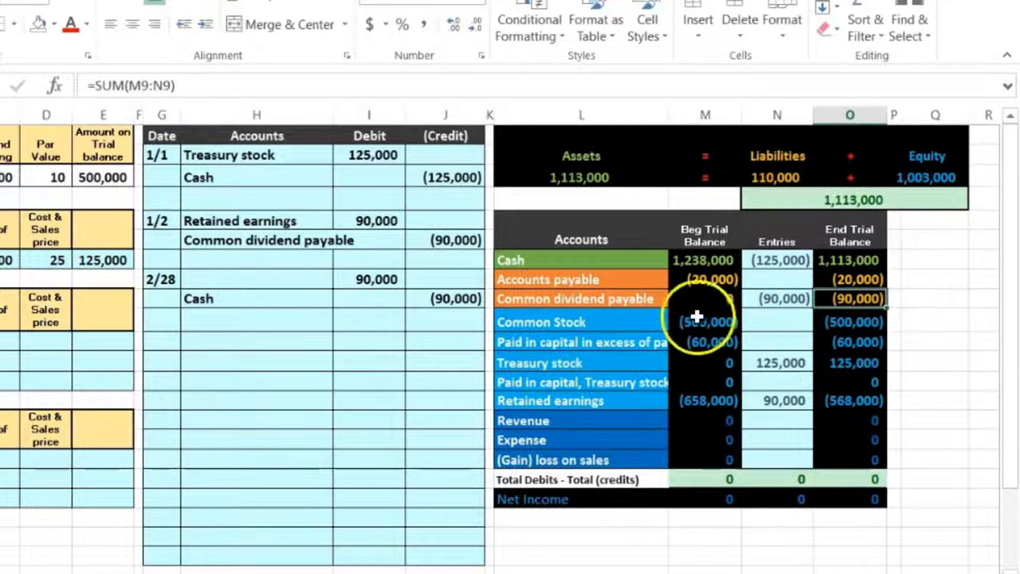
right_click(597, 298)
click(624, 249)
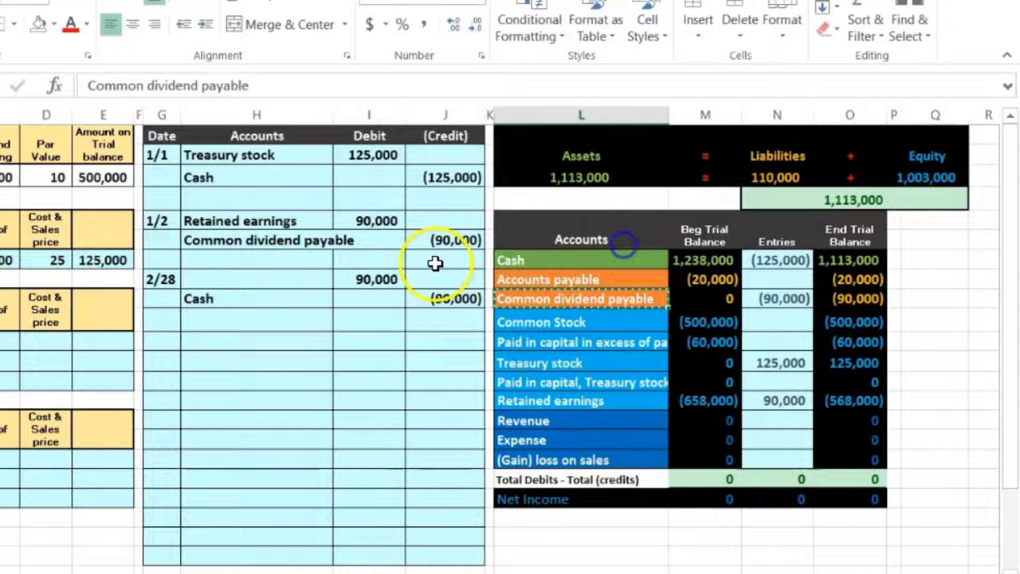
click(224, 279)
right_click(223, 279)
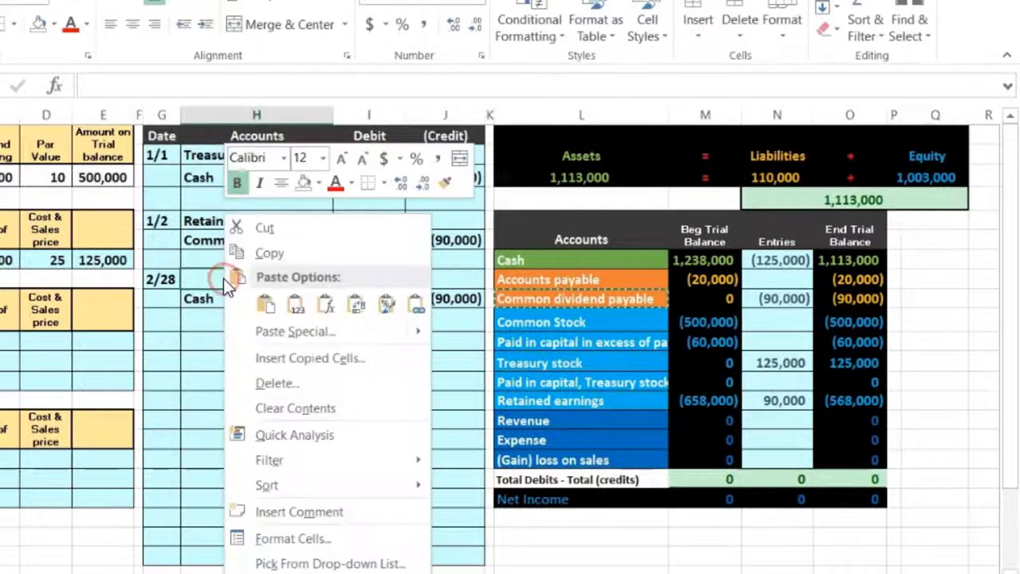
click(295, 305)
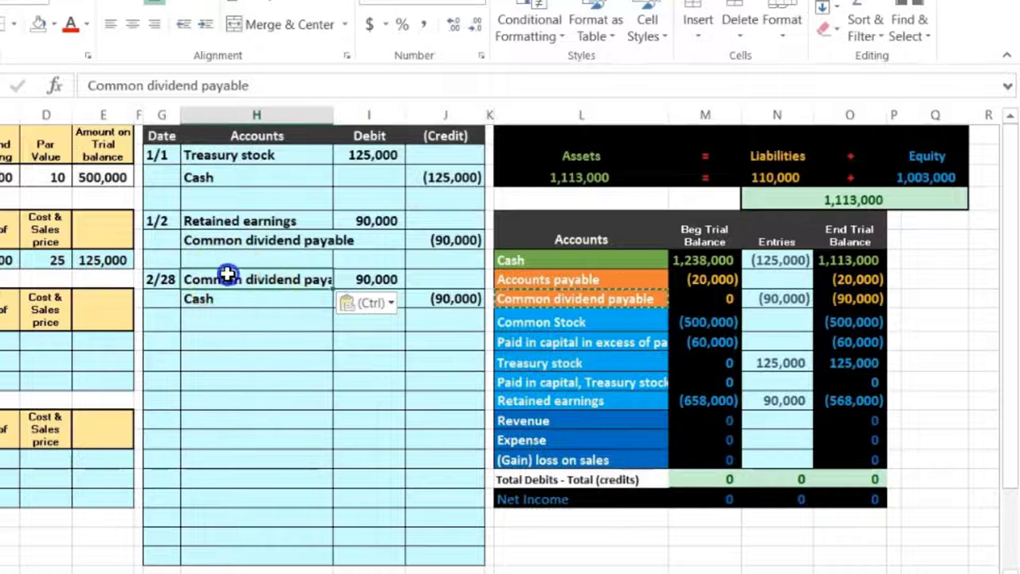
drag(227, 273, 351, 273)
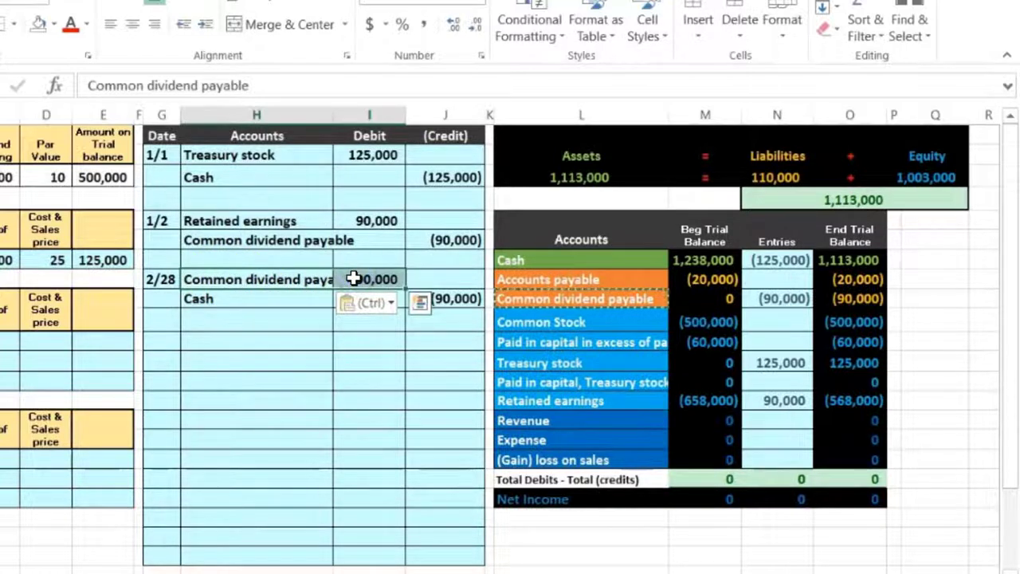
click(588, 296)
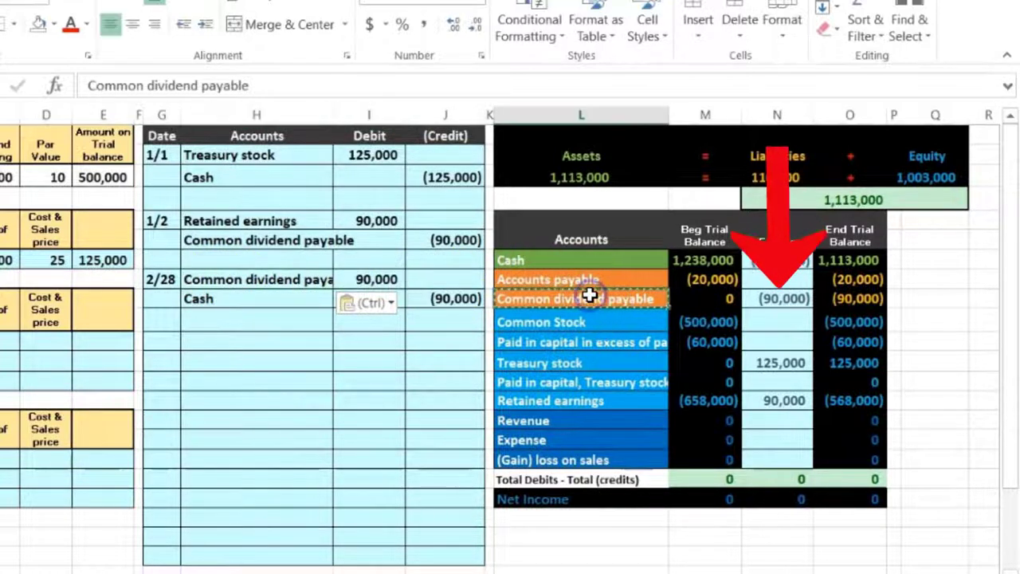
Extend Common dividend payable's entries formula to =J6+I8 so it nets to 0.
click(775, 298)
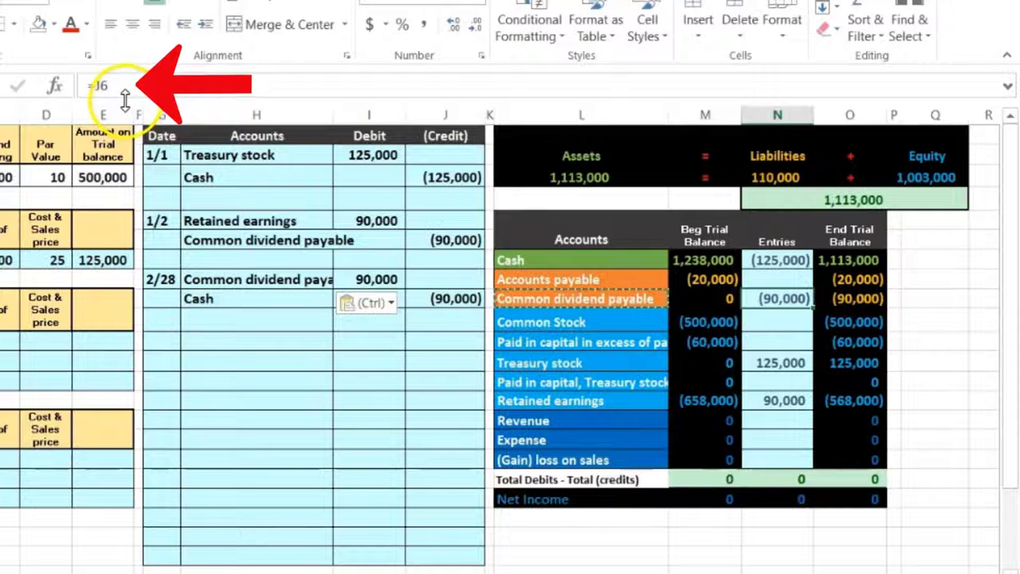
double_click(776, 295)
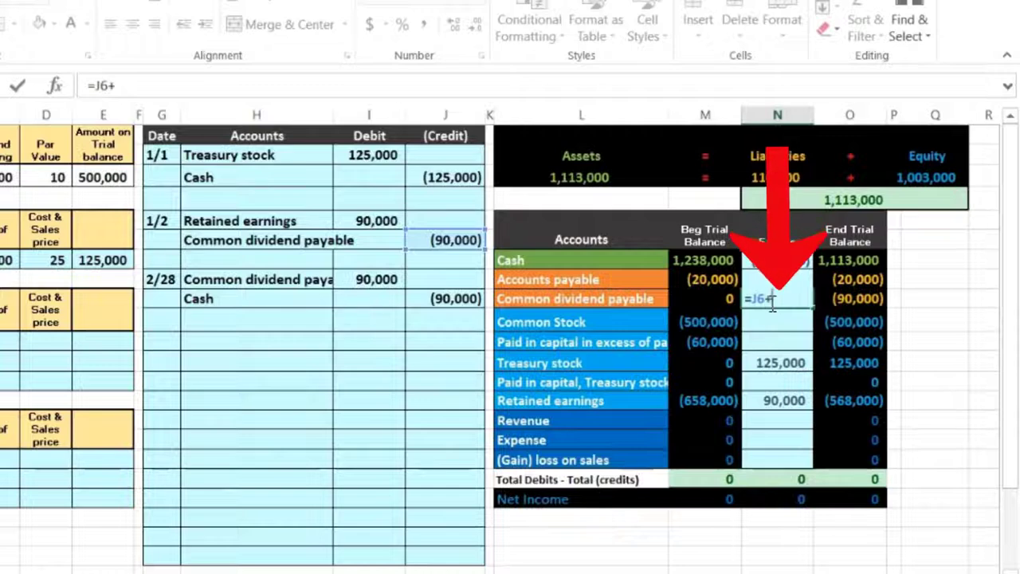
click(385, 280)
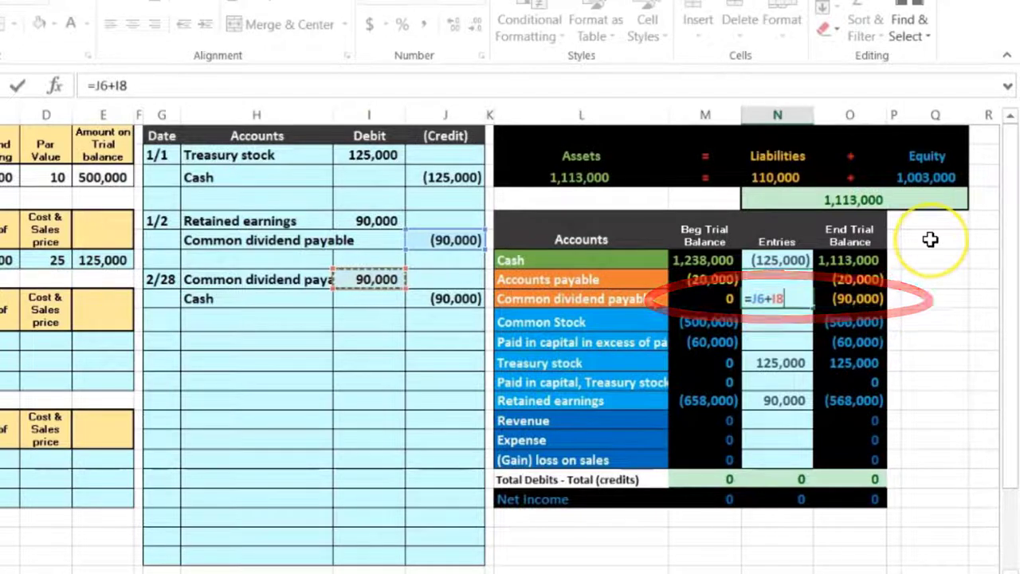
key(Return)
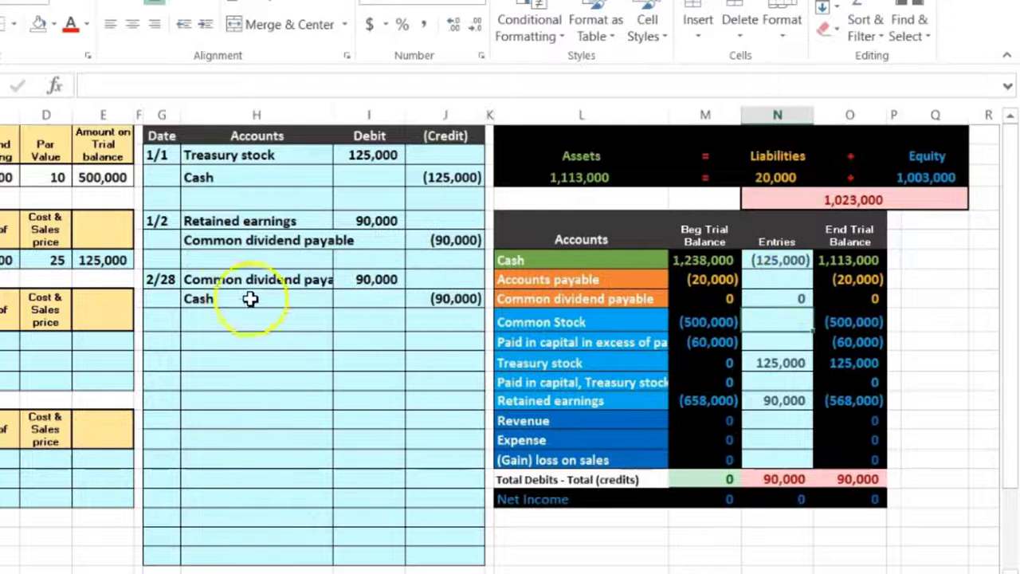
drag(250, 298, 418, 300)
click(571, 260)
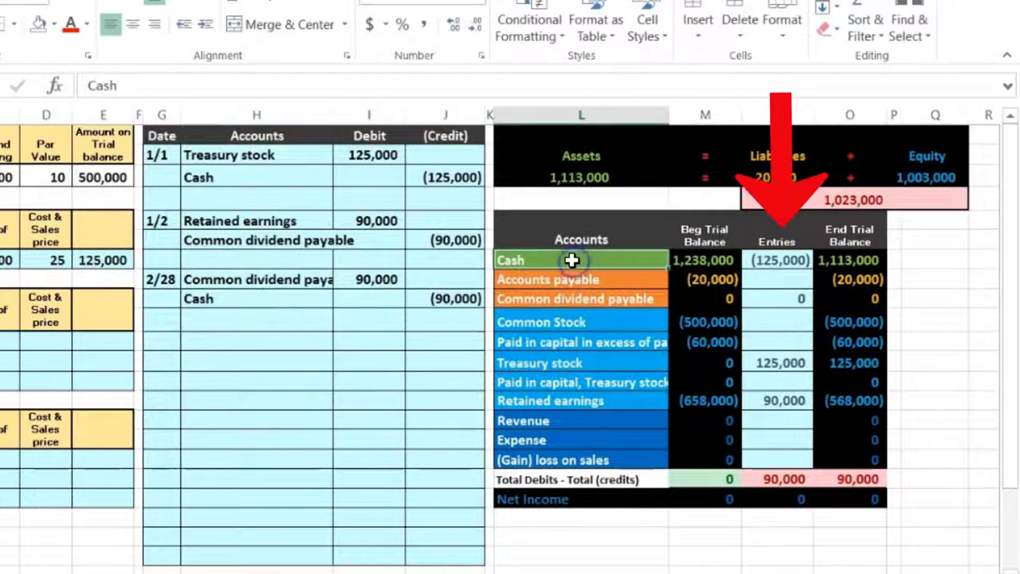
Extend Cash's entries formula to =J3+J9, bringing Cash to 1,023,000.
click(783, 257)
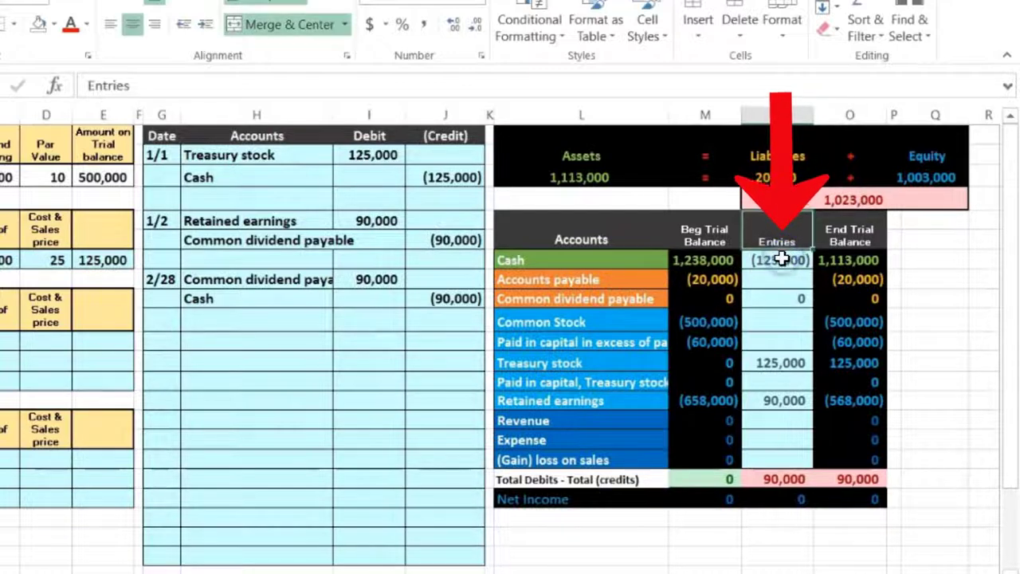
double_click(785, 255)
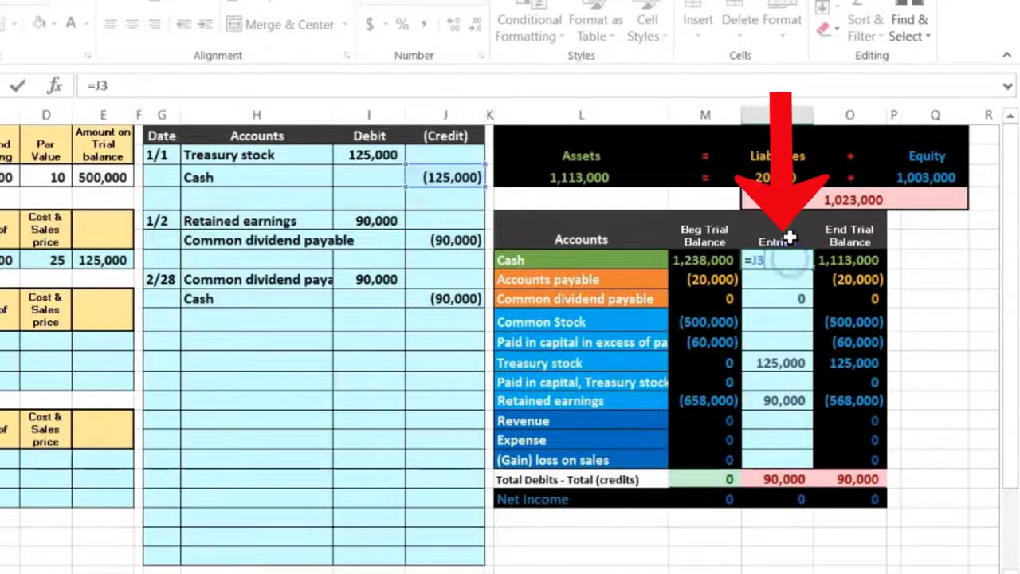
text(+)
click(459, 306)
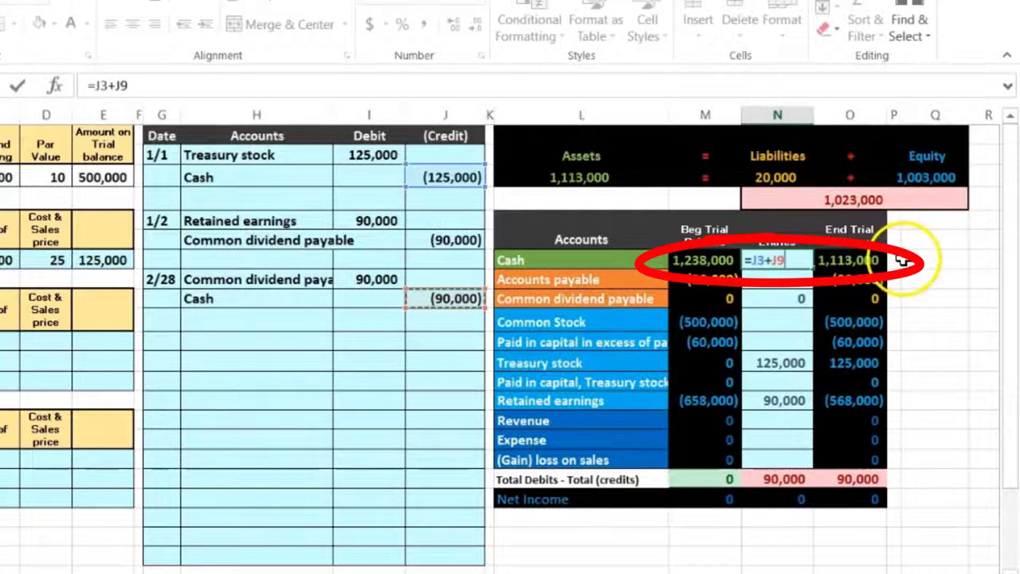
key(Return)
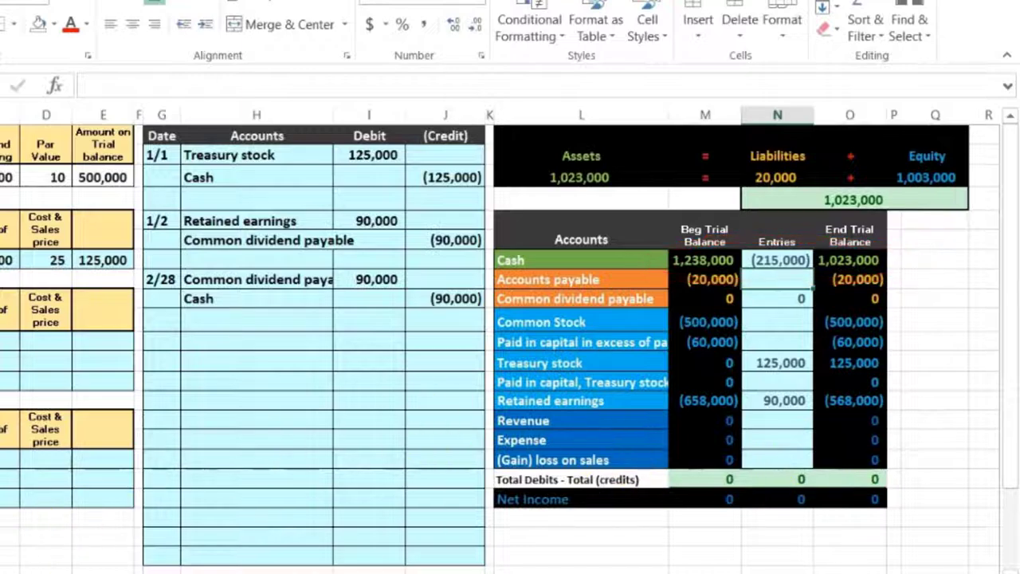
key(Left)
key(Left)
key(Left)
key(Left)
key(Left)
key(Left)
key(Left)
key(Left)
key(Left)
key(Left)
key(Left)
key(Left)
key(Right)
key(Right)
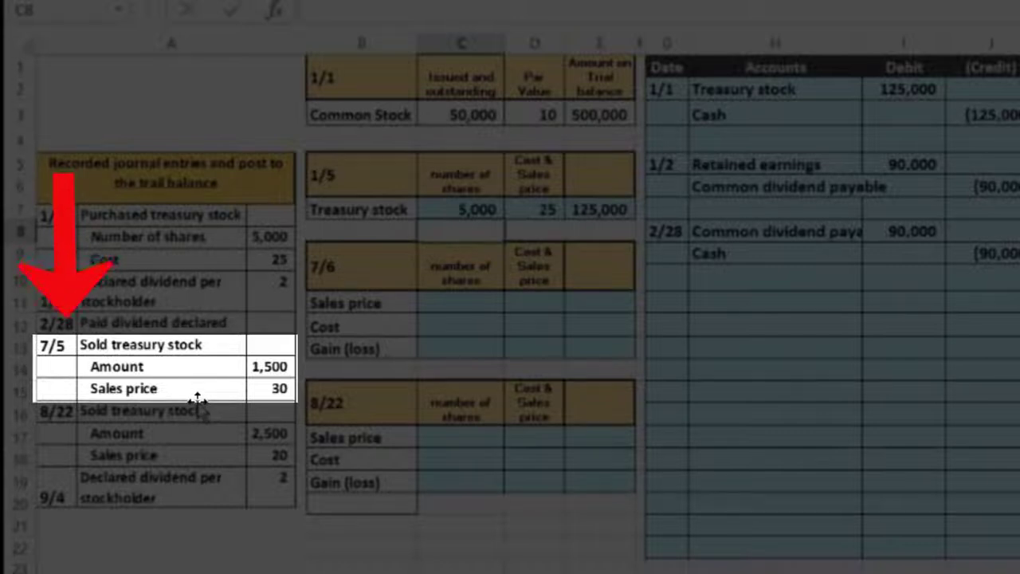
click(455, 309)
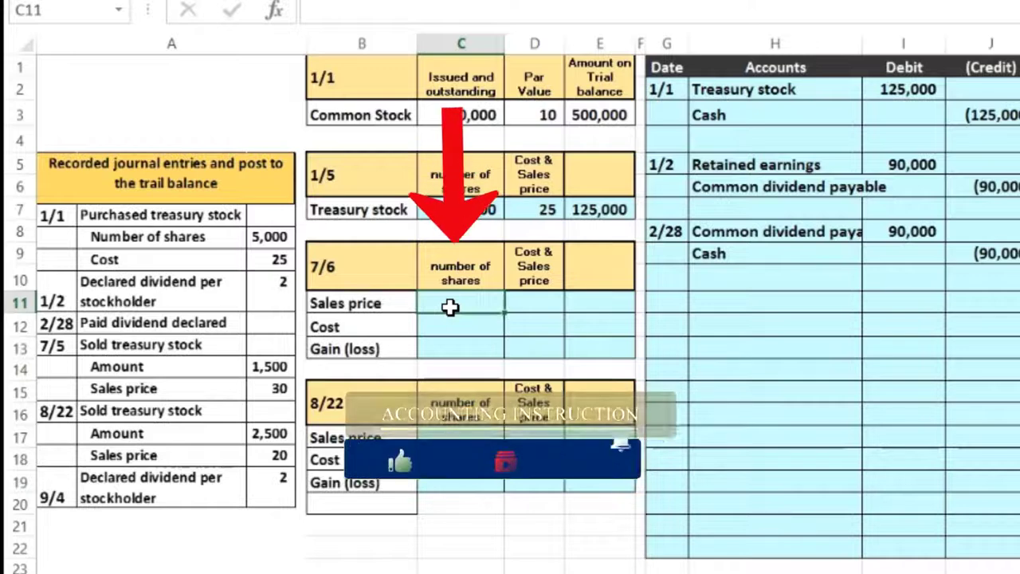
Fill the 7/6 sales row: 1,500 shares at 30, totalling 45,000 by formula.
text(1500)
key(Tab)
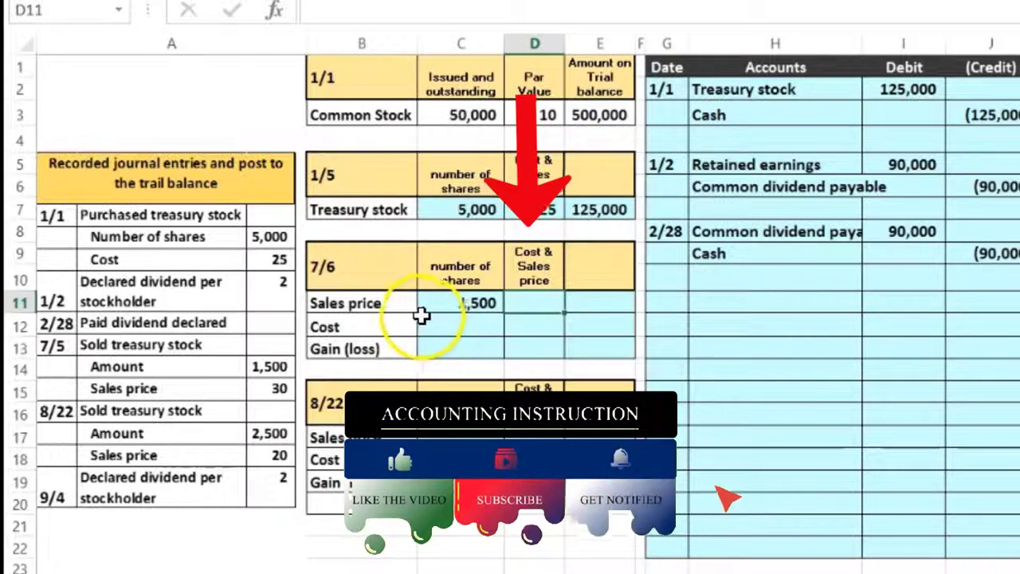
text(30)
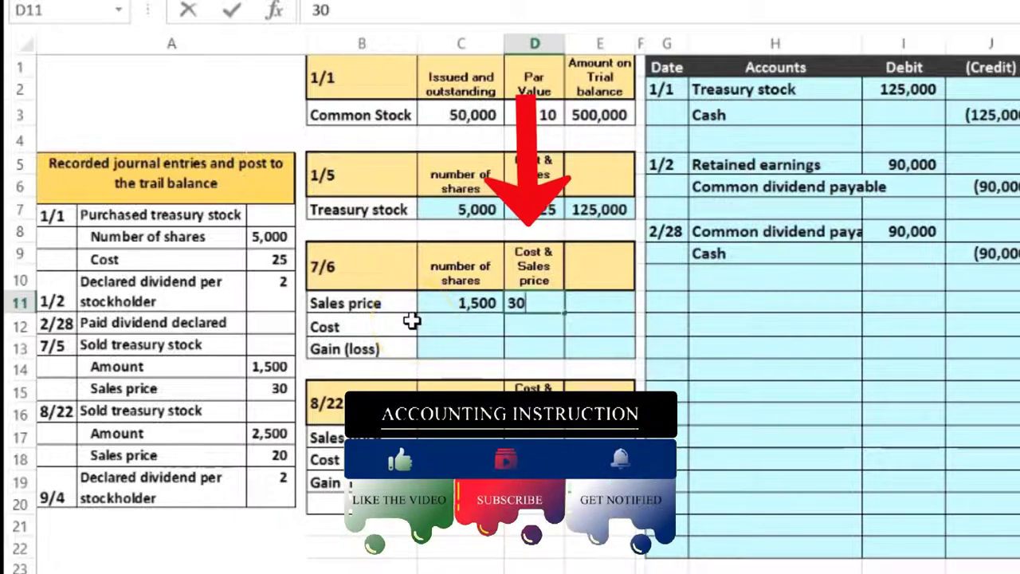
key(Tab)
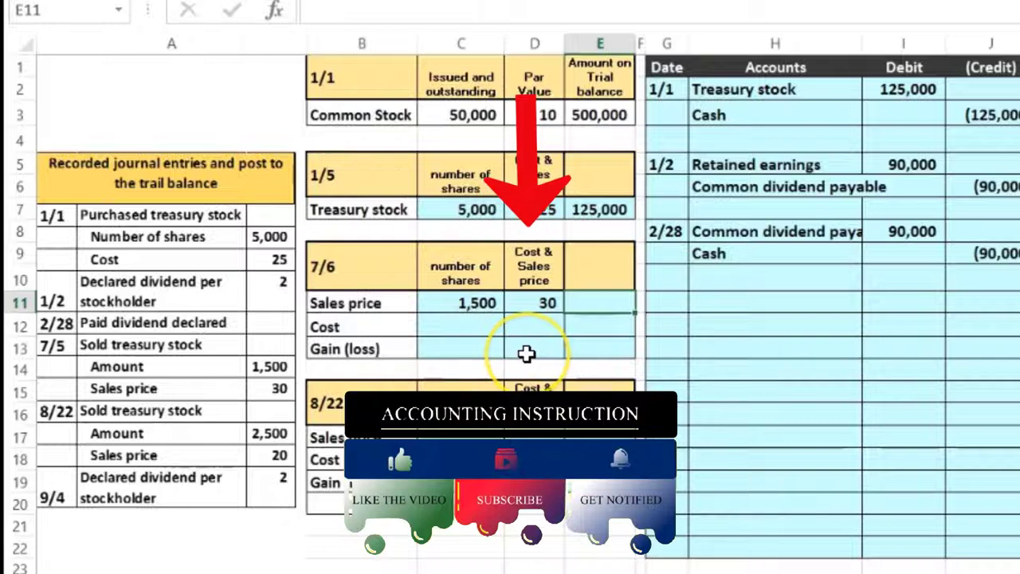
text(=)
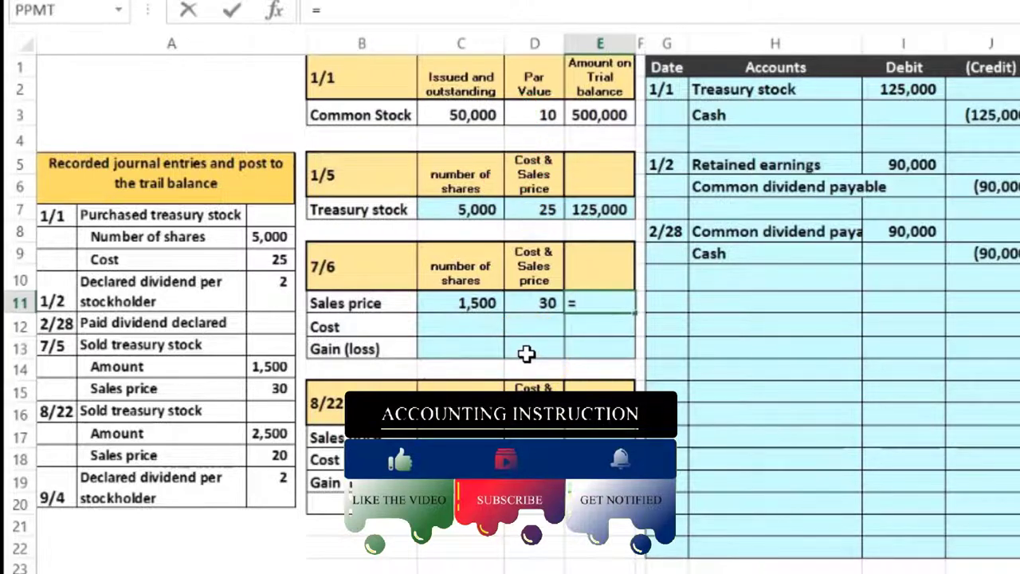
click(478, 305)
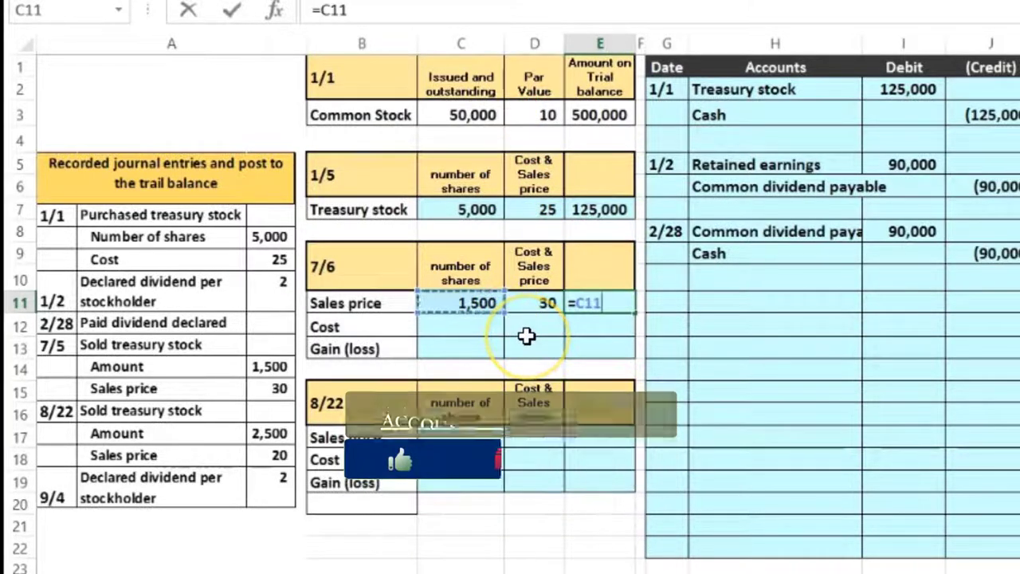
text(*)
click(547, 304)
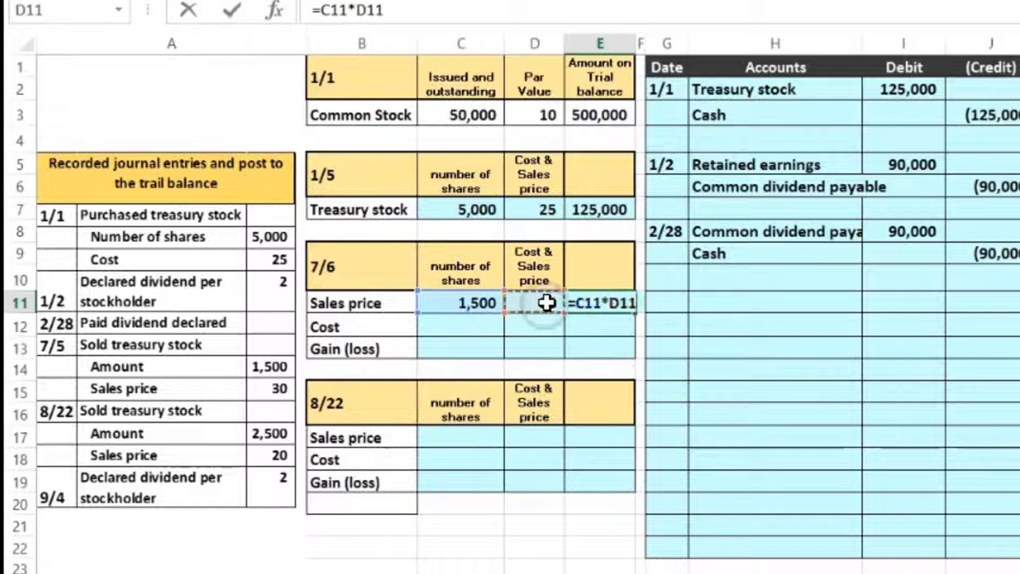
key(Return)
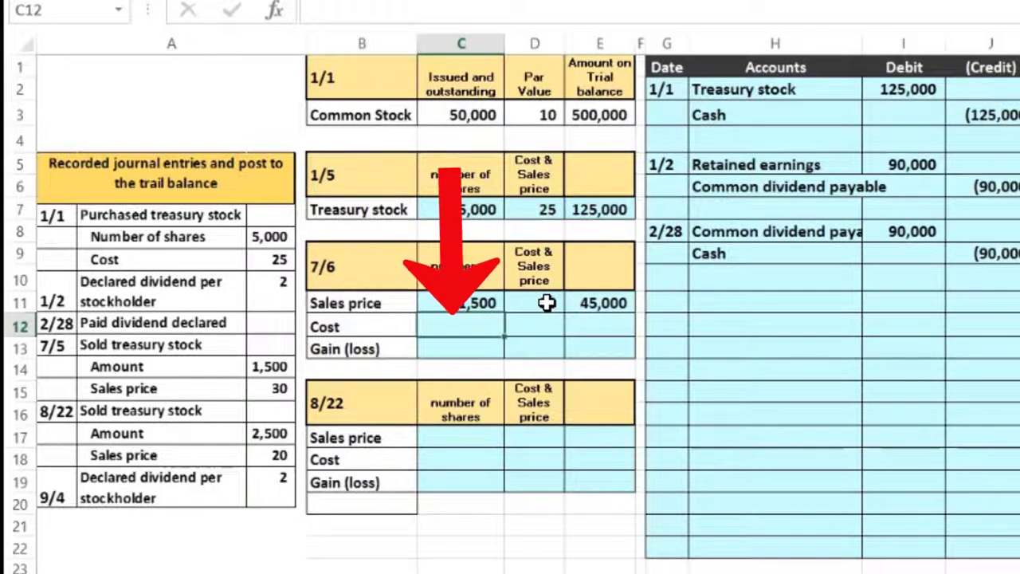
Fill the 7/6 cost row: 1,500 shares at 25, with =C12*D12 giving 37,500.
text(1500)
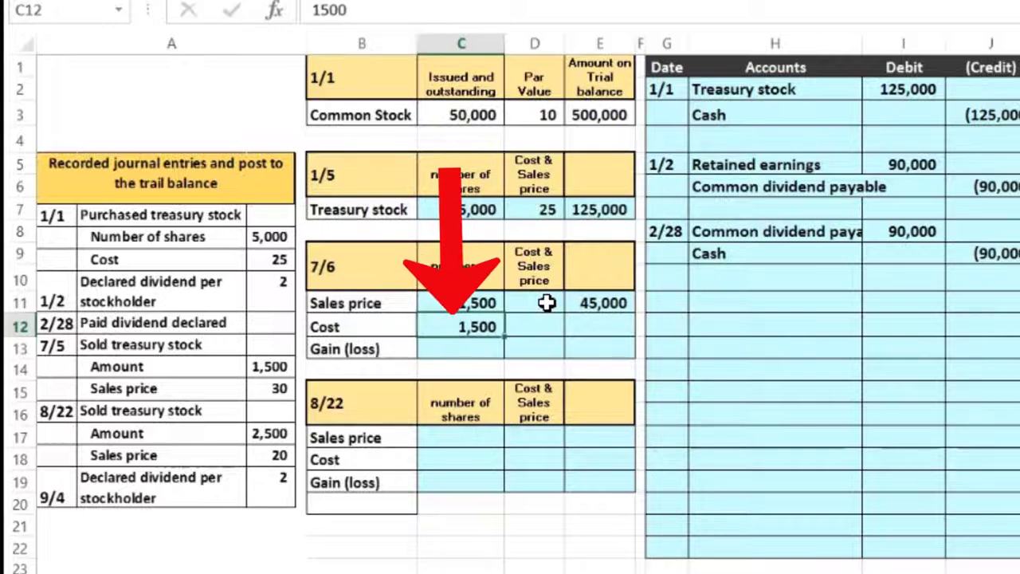
key(Tab)
click(541, 355)
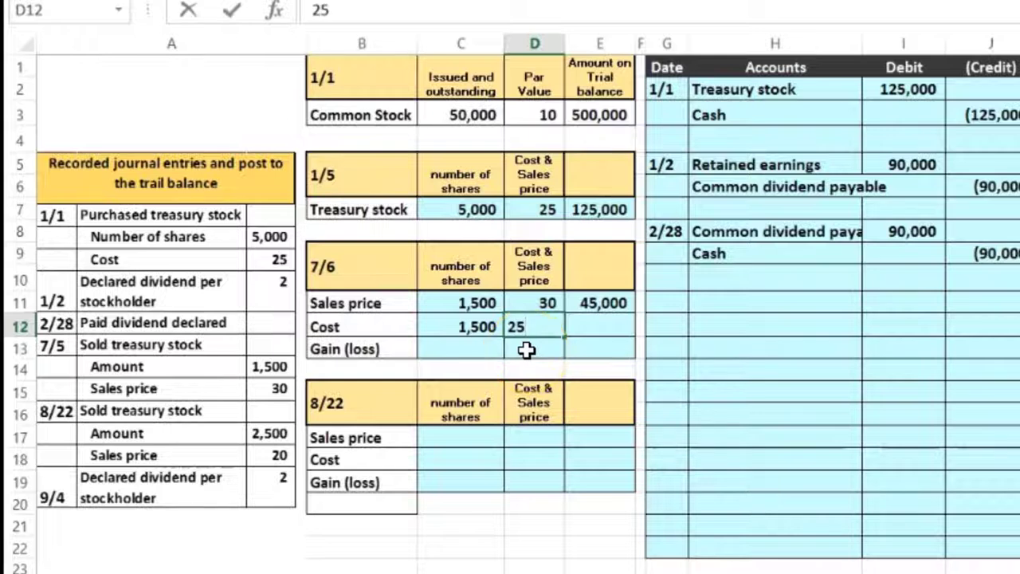
key(Right)
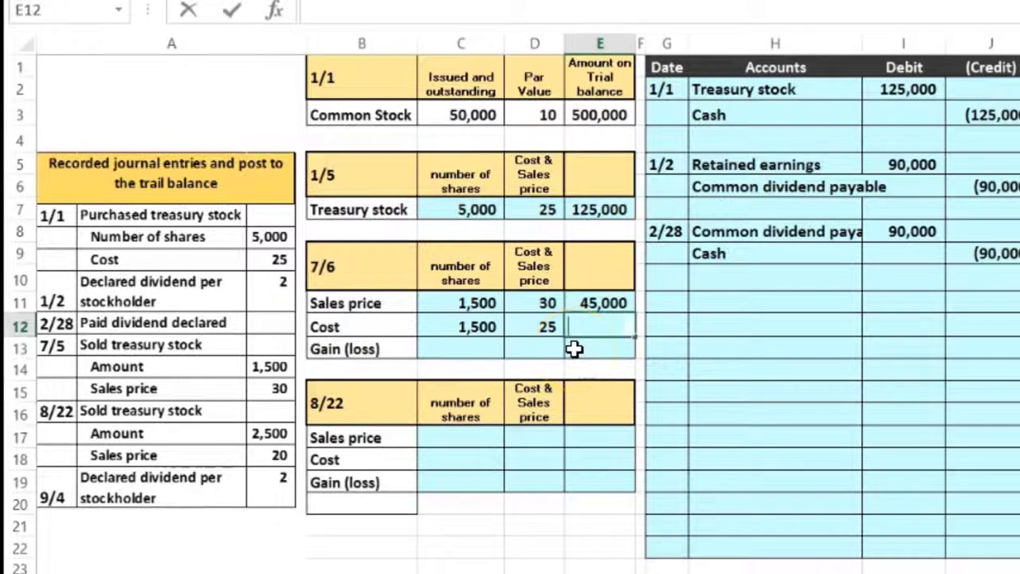
text(=)
click(478, 327)
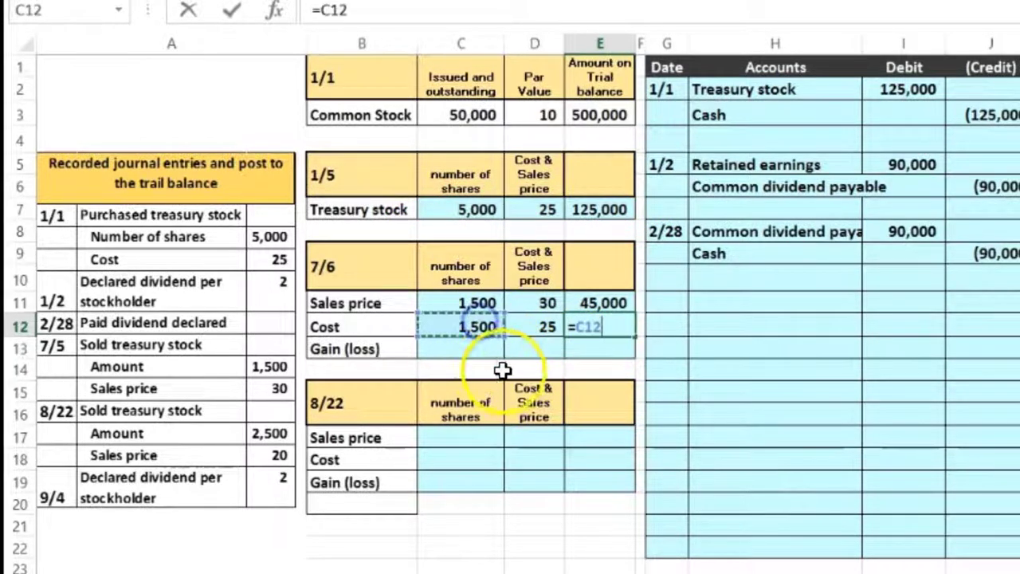
text(*)
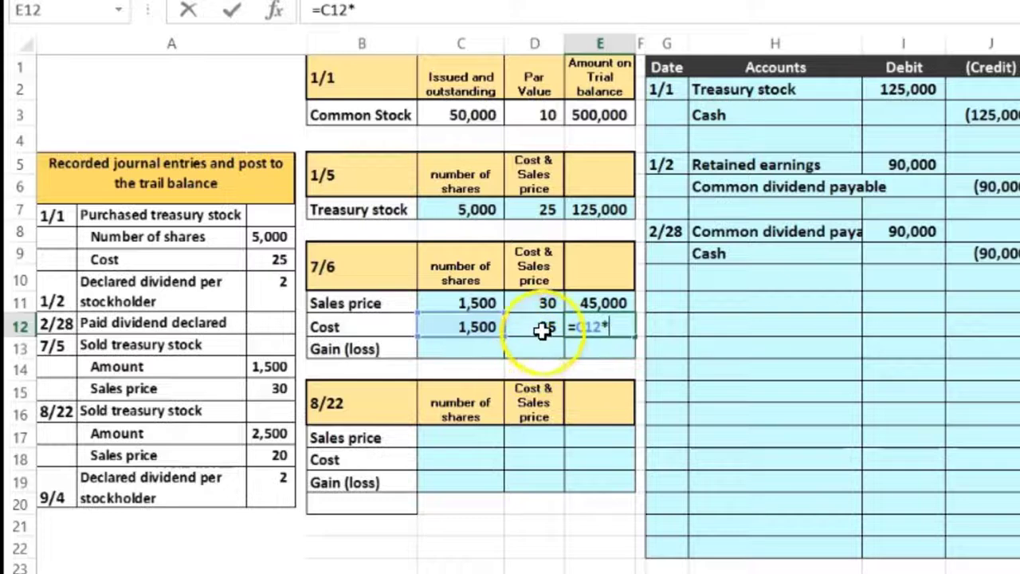
click(540, 328)
key(ctrl+Return)
key(Return)
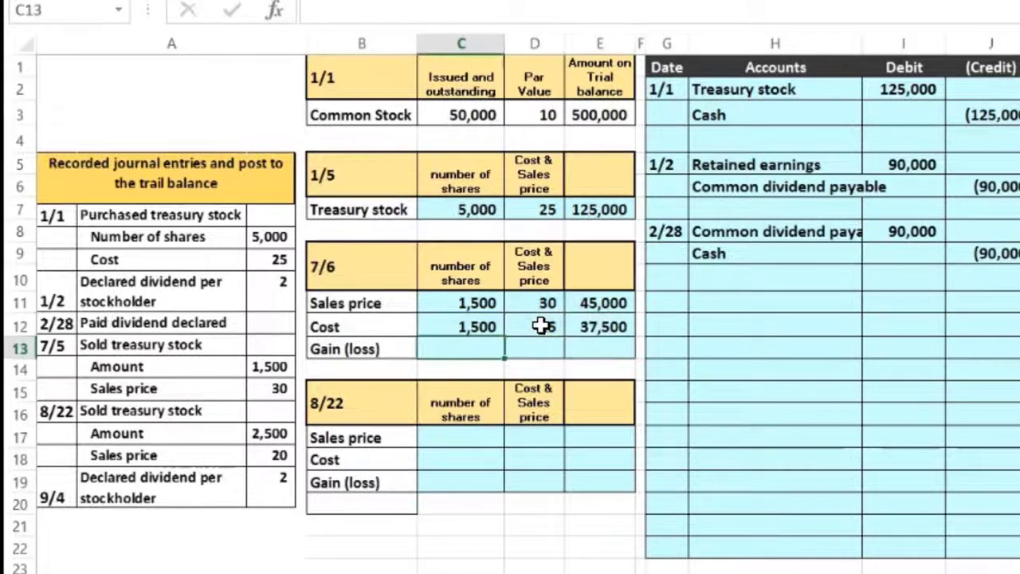
click(604, 354)
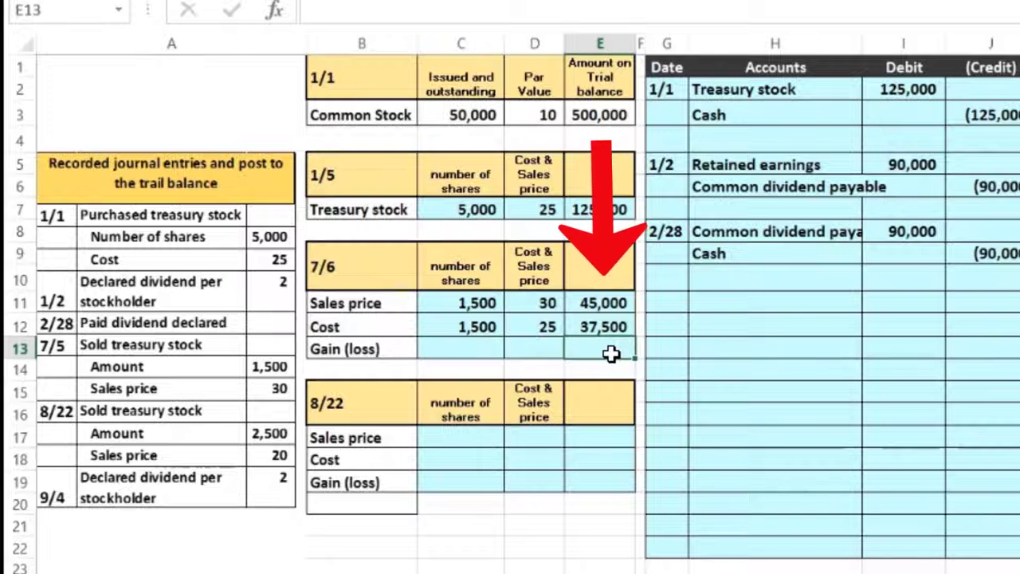
Compute the 7,500 total gain in E13 with the formula =E11-E12.
text(=)
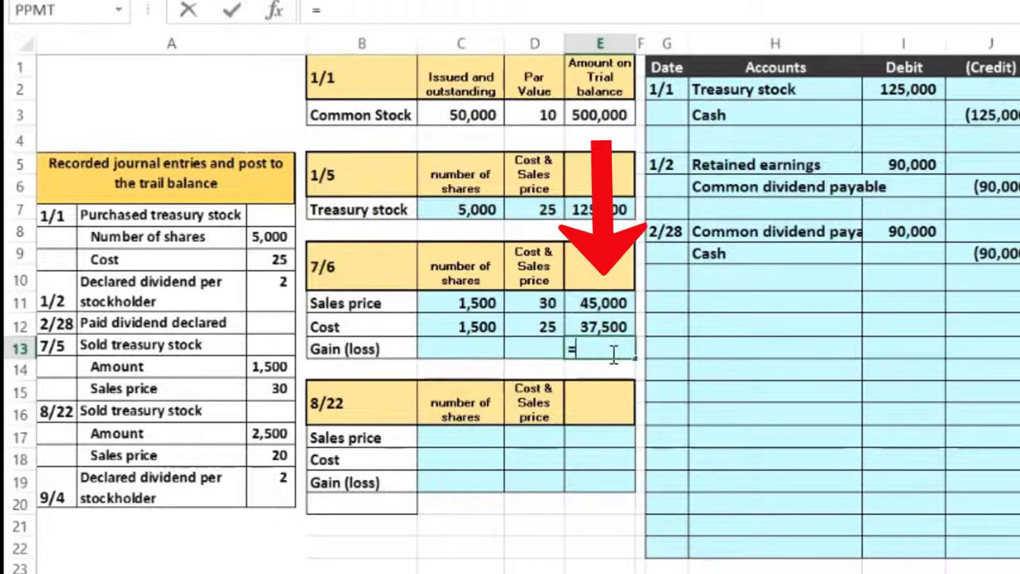
click(610, 302)
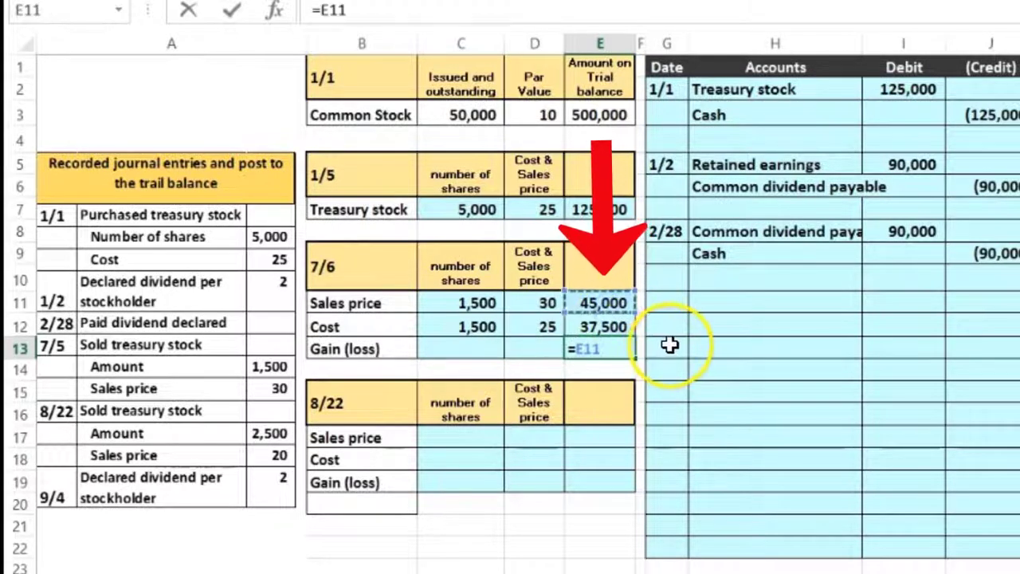
text(-)
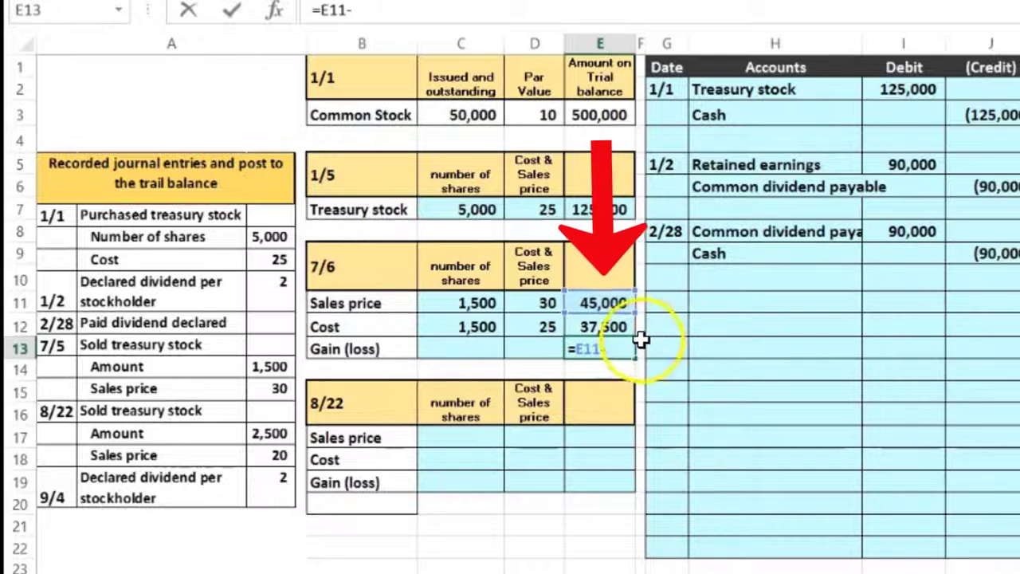
click(616, 326)
key(Return)
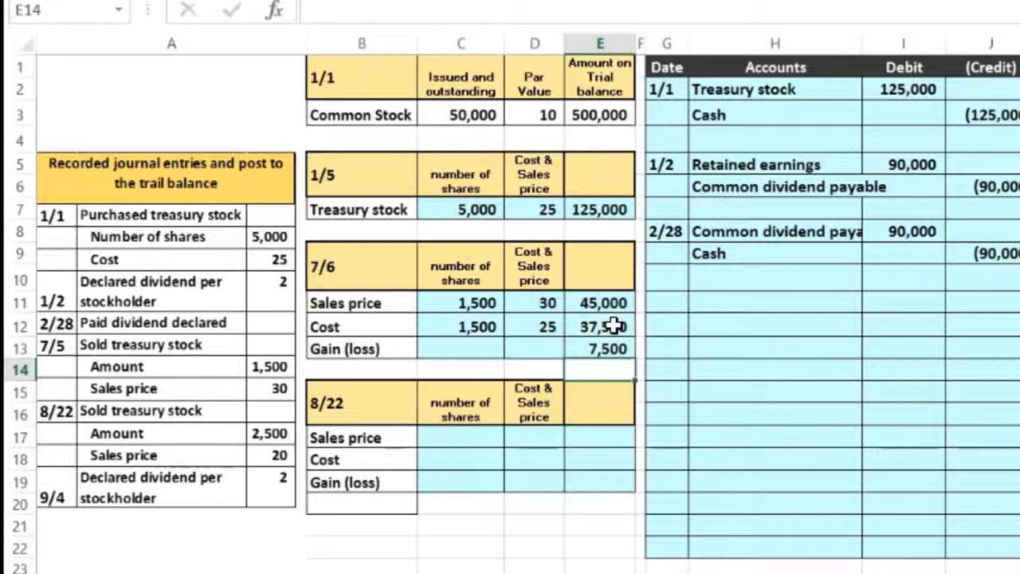
Enter 1,500 shares in C13 and a per-share gain of =D11-D12, giving 5.
click(468, 346)
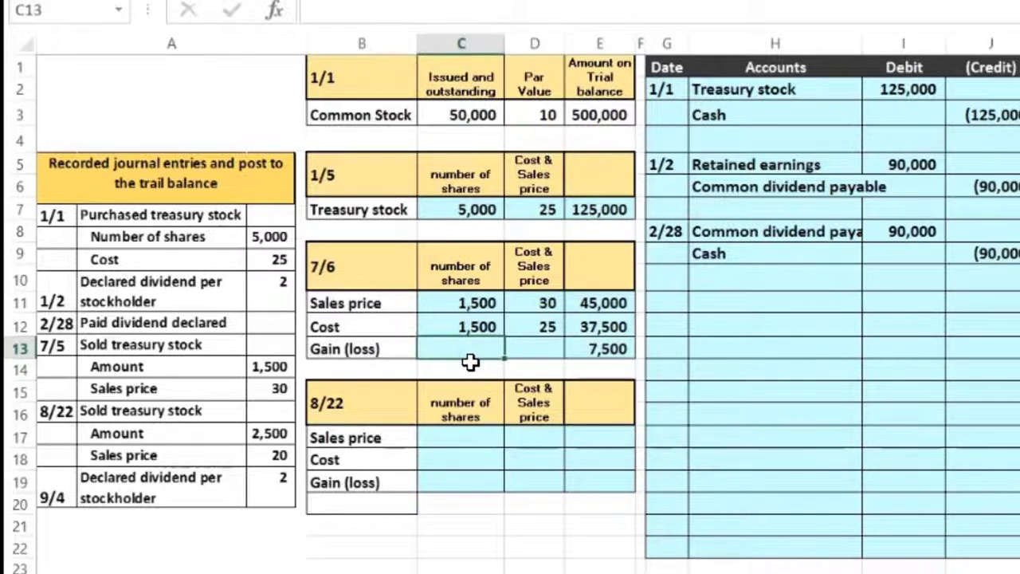
key(Tab)
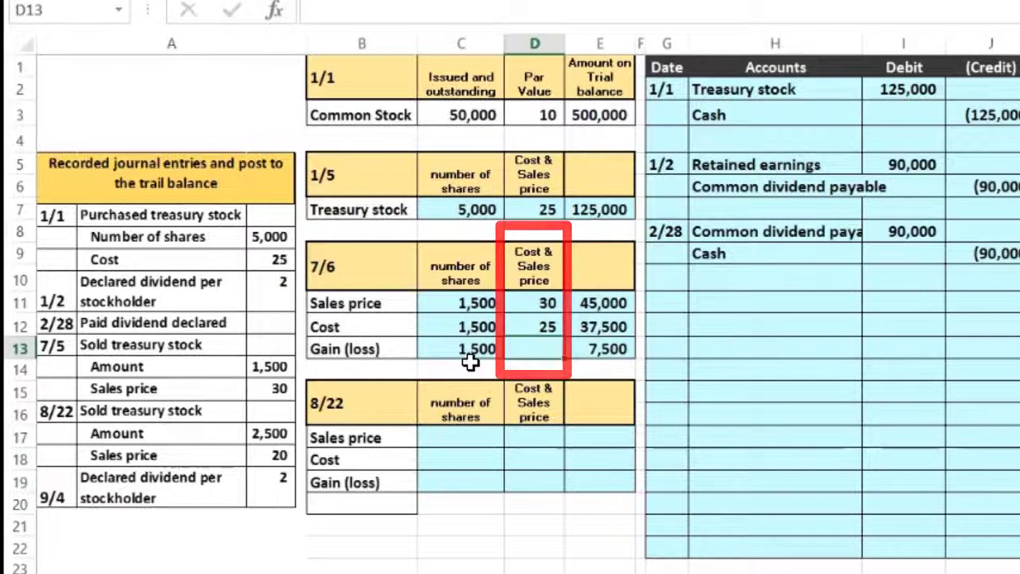
text(=)
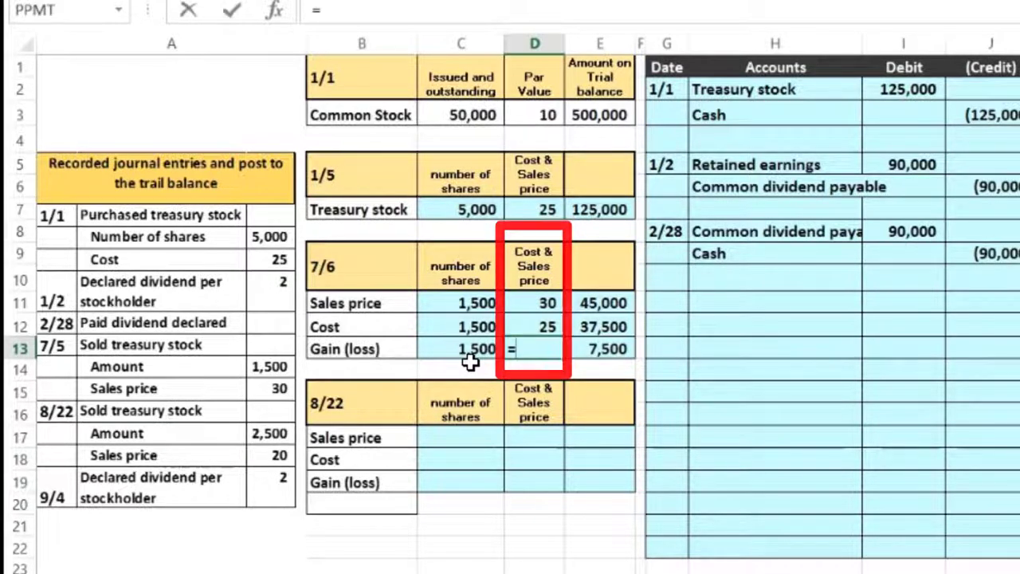
click(545, 330)
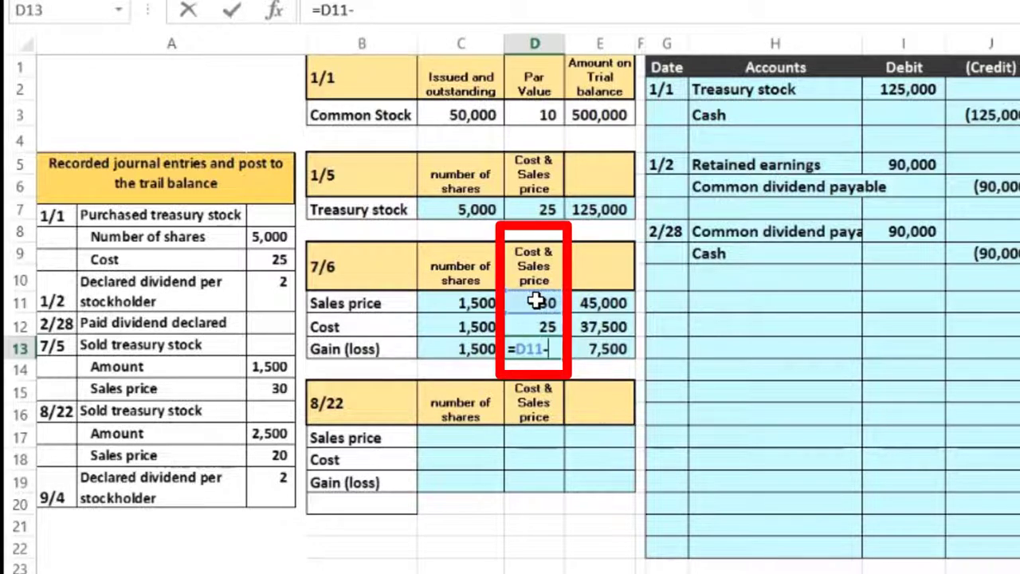
text(-)
click(532, 329)
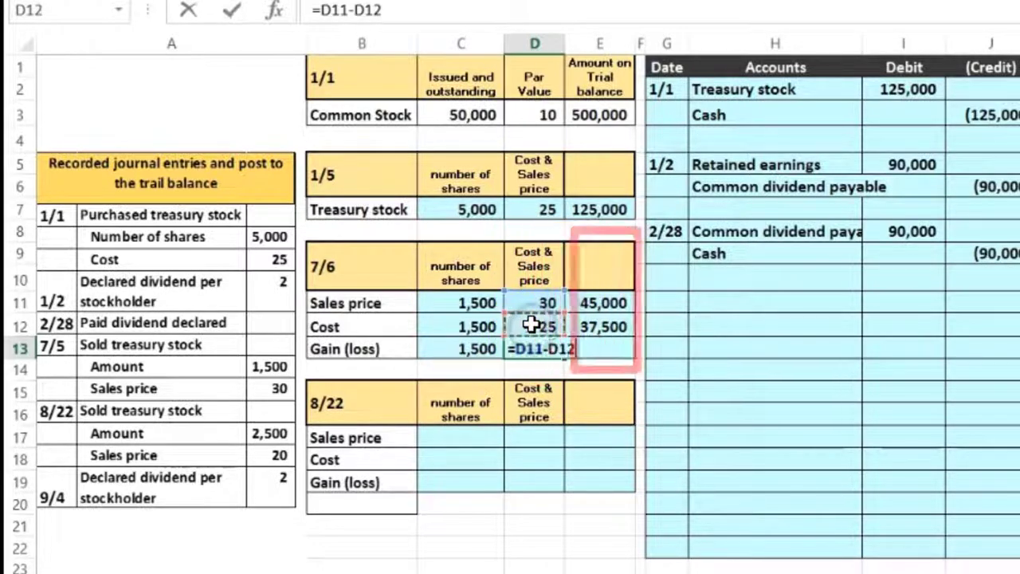
key(Return)
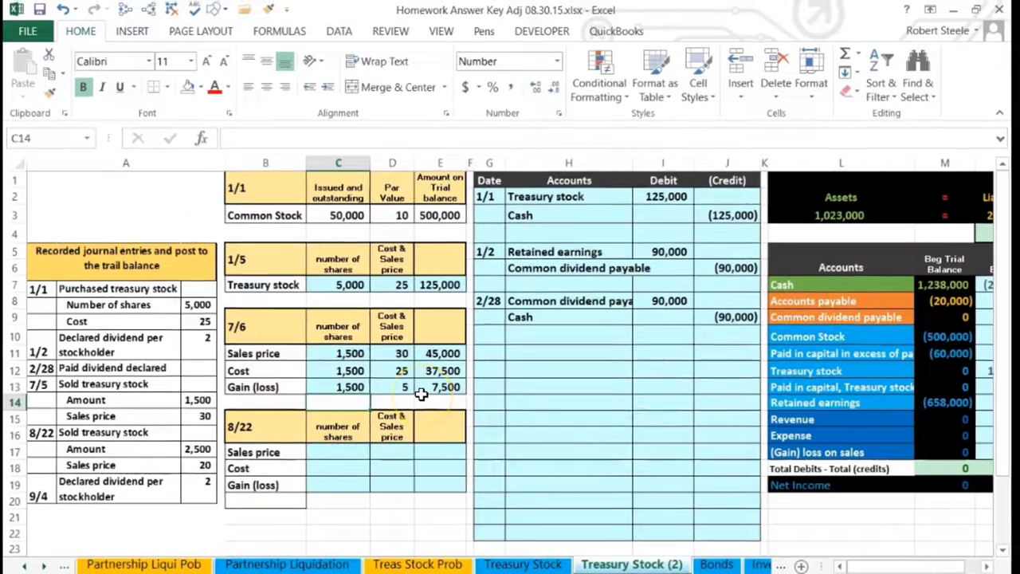
key(XF86Calculator)
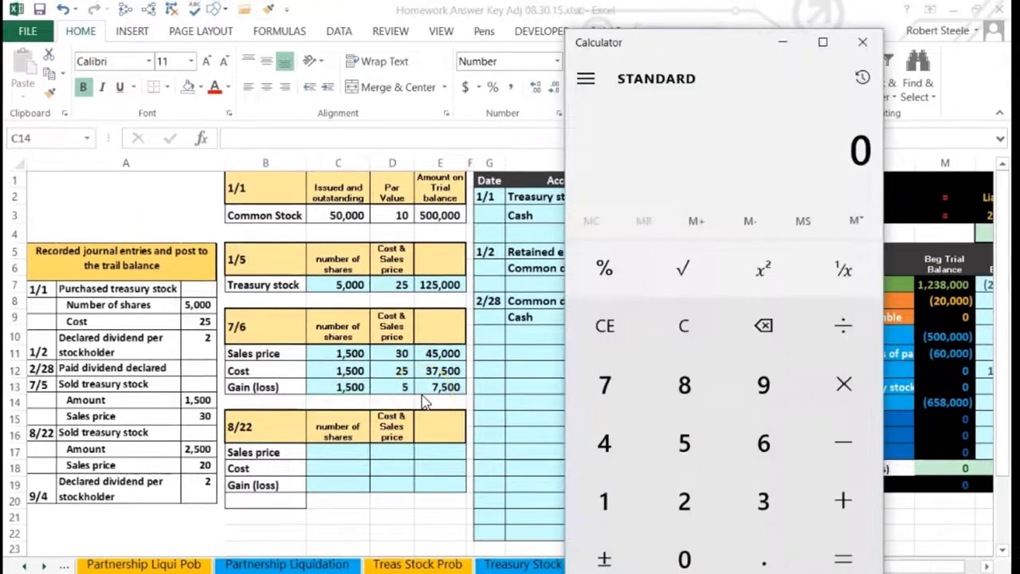
text(1,500)
key(asterisk)
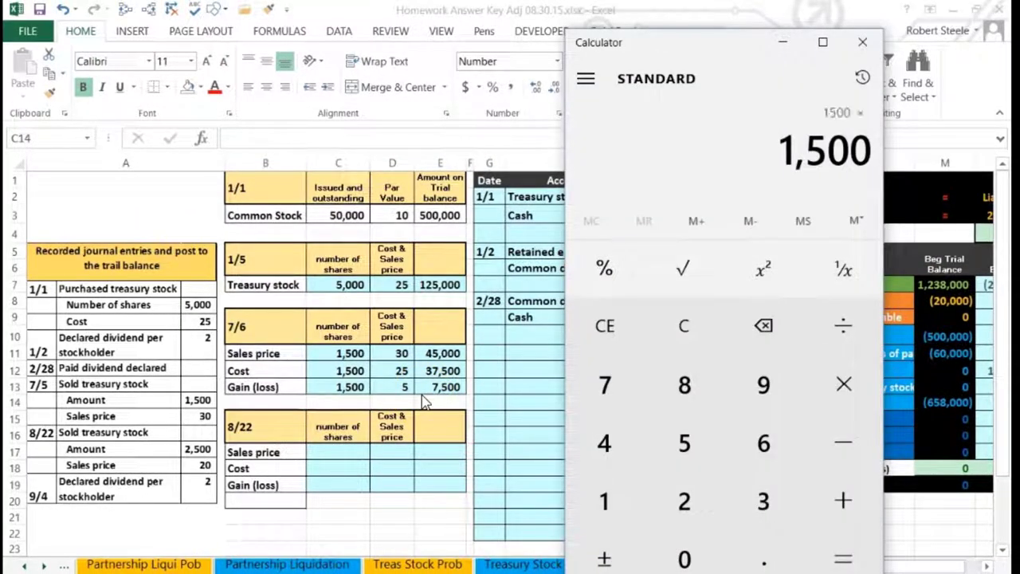
key(Return)
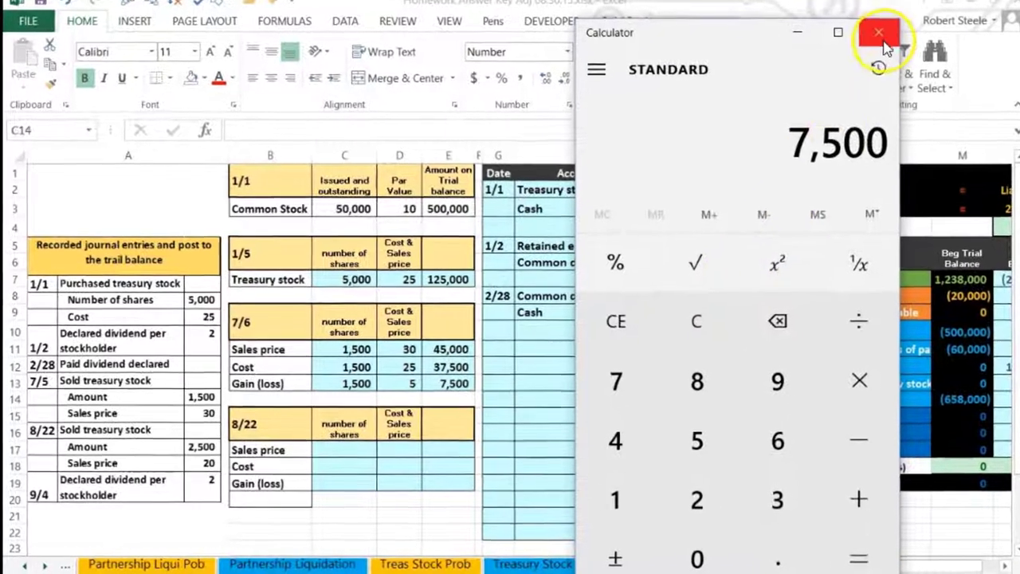
click(863, 41)
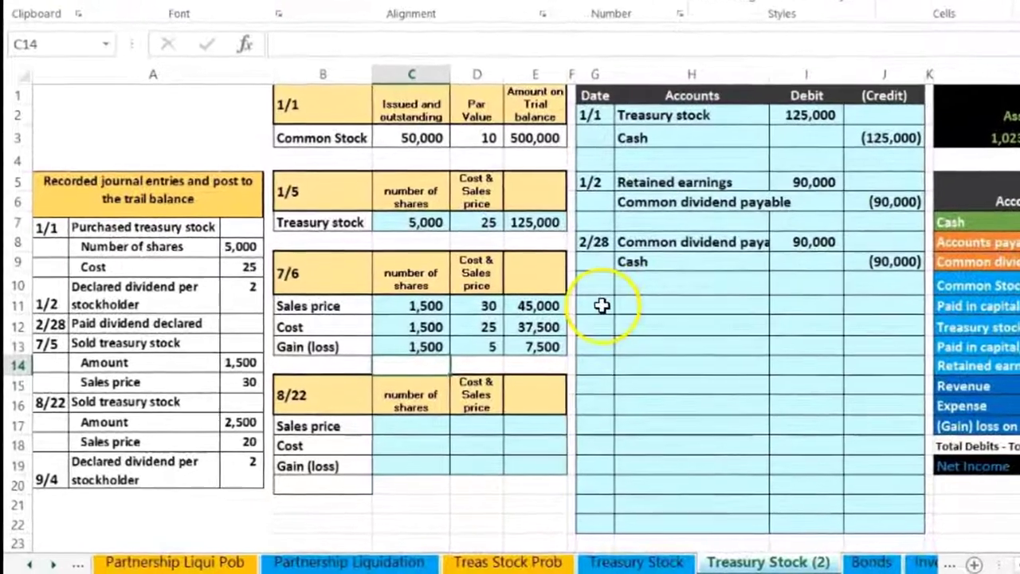
Date the next journal entry 7/5 in G11, below the 2/28 entry.
click(574, 318)
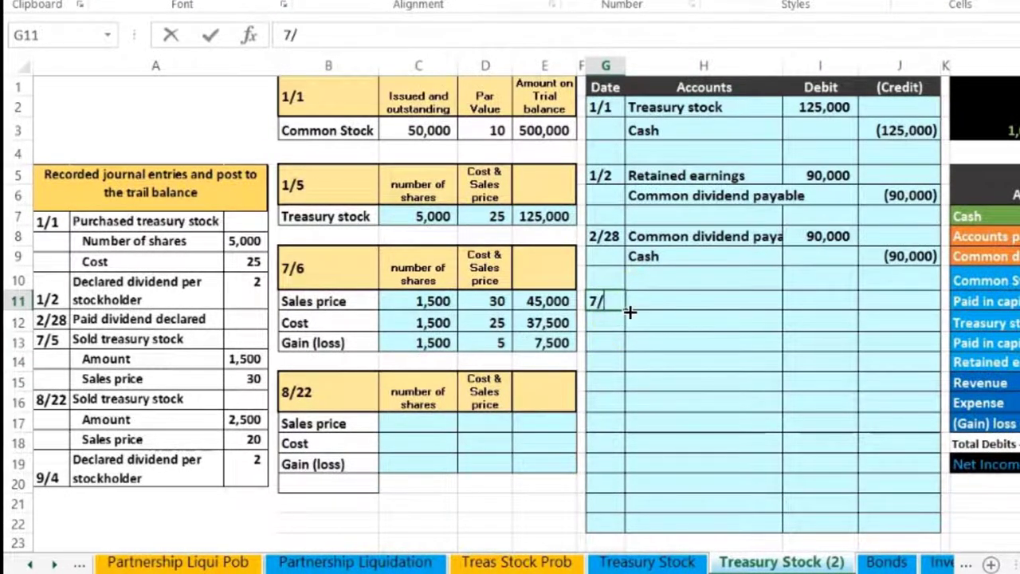
key(Return)
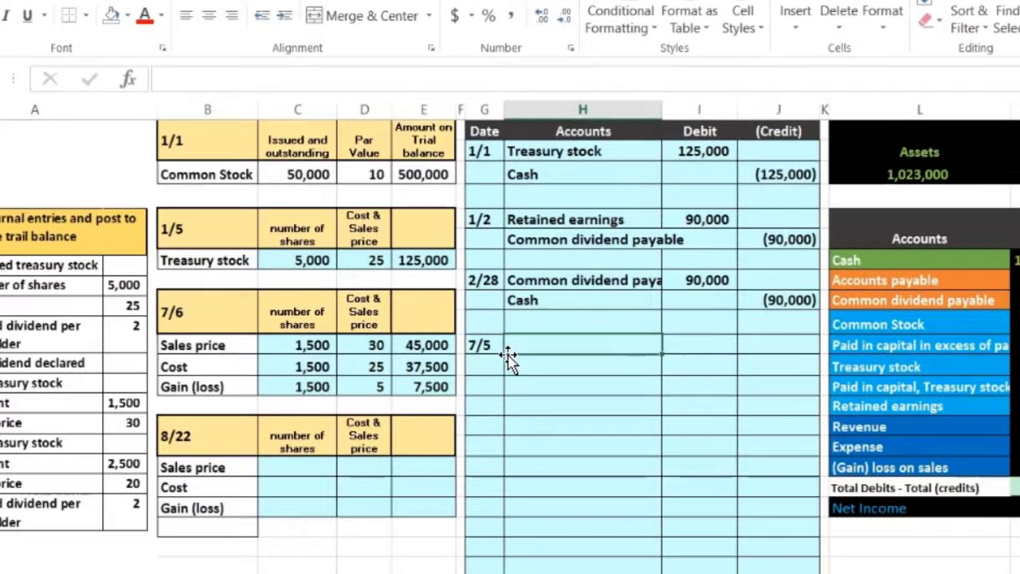
key(Right)
key(Right)
key(Right)
key(Right)
key(Right)
key(Right)
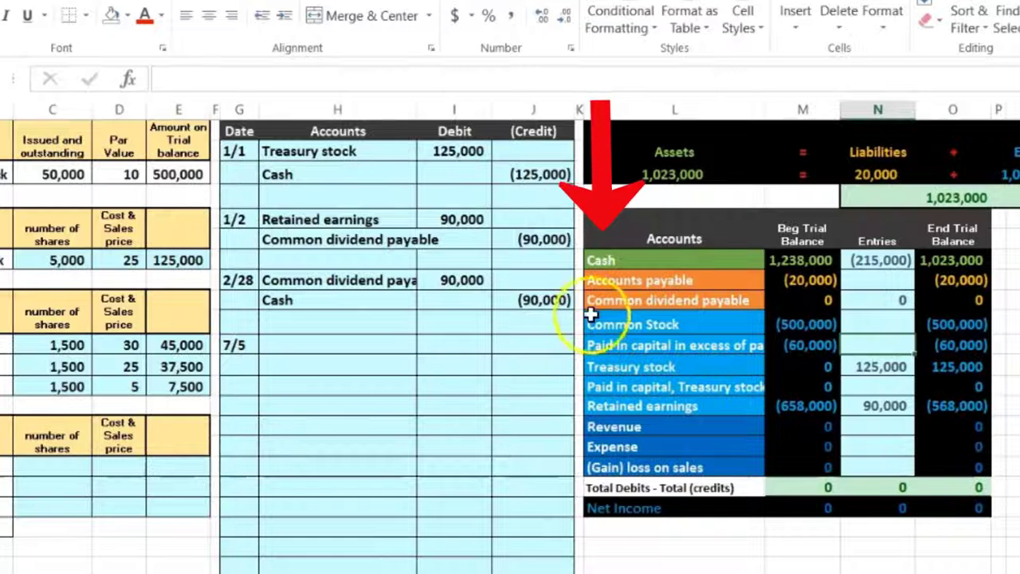
Inspect the Cash account's 1,238,000 beginning balance and its ending balance formula in the trial balance.
drag(633, 262, 795, 268)
click(749, 262)
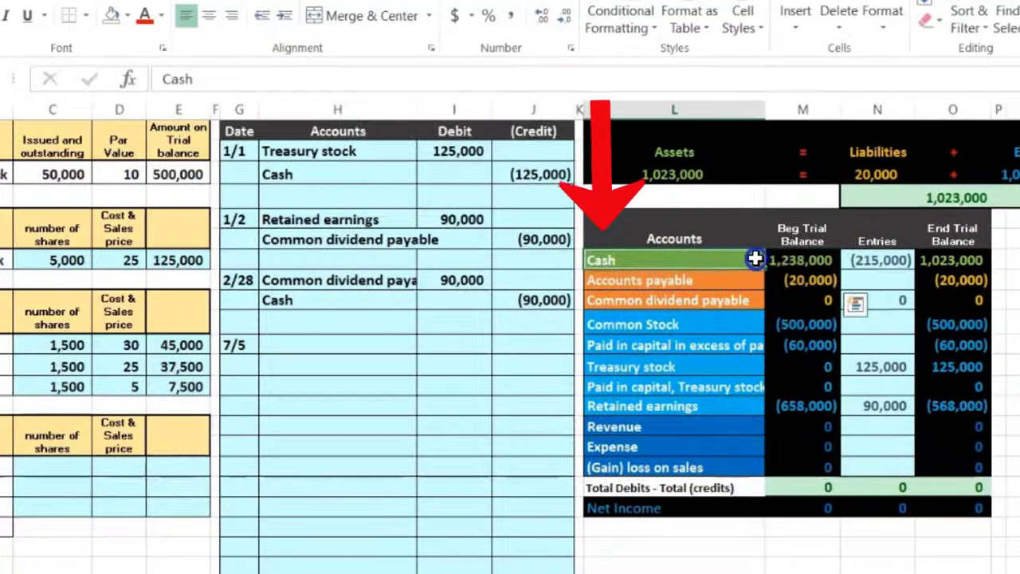
click(768, 260)
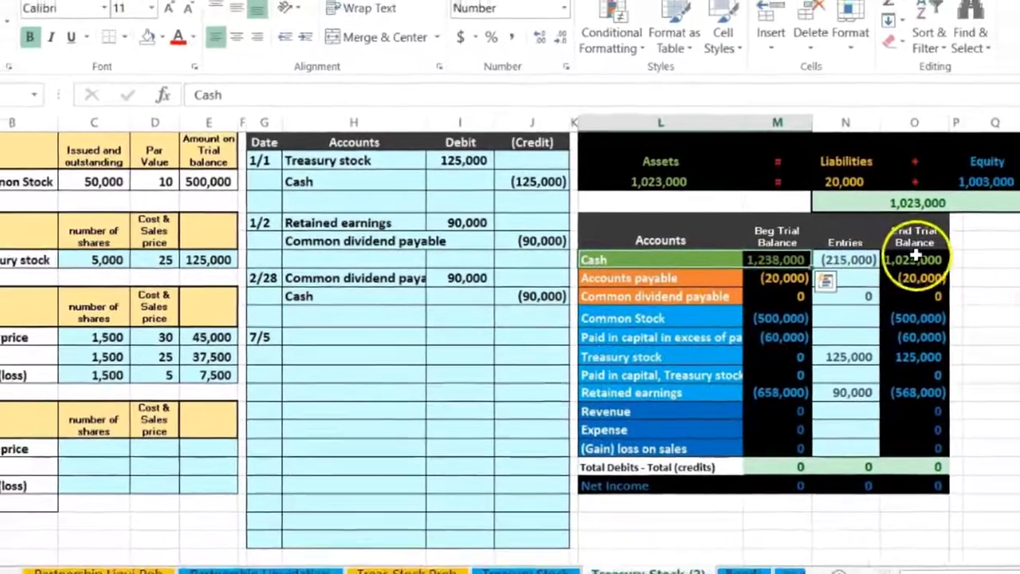
click(950, 260)
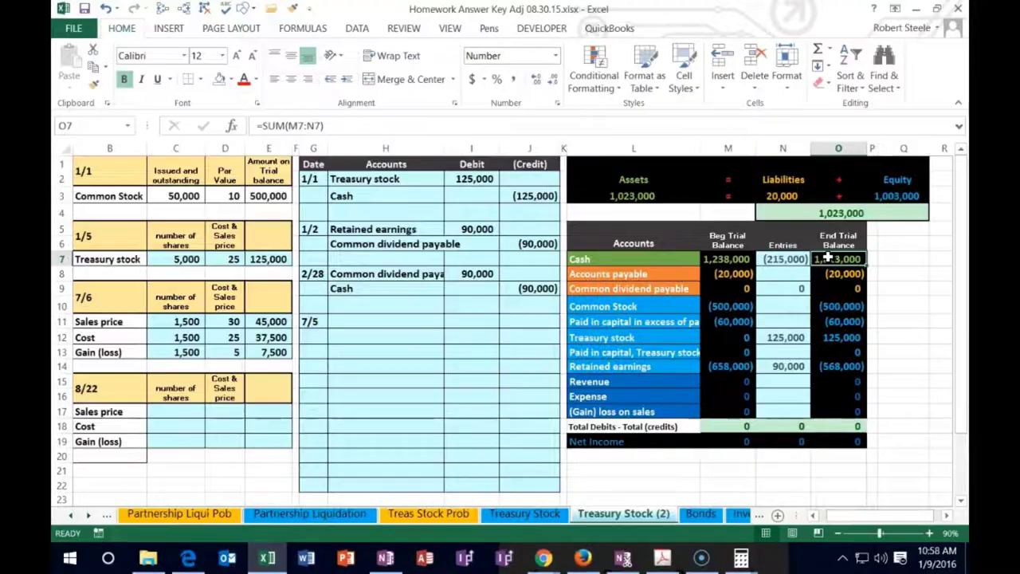